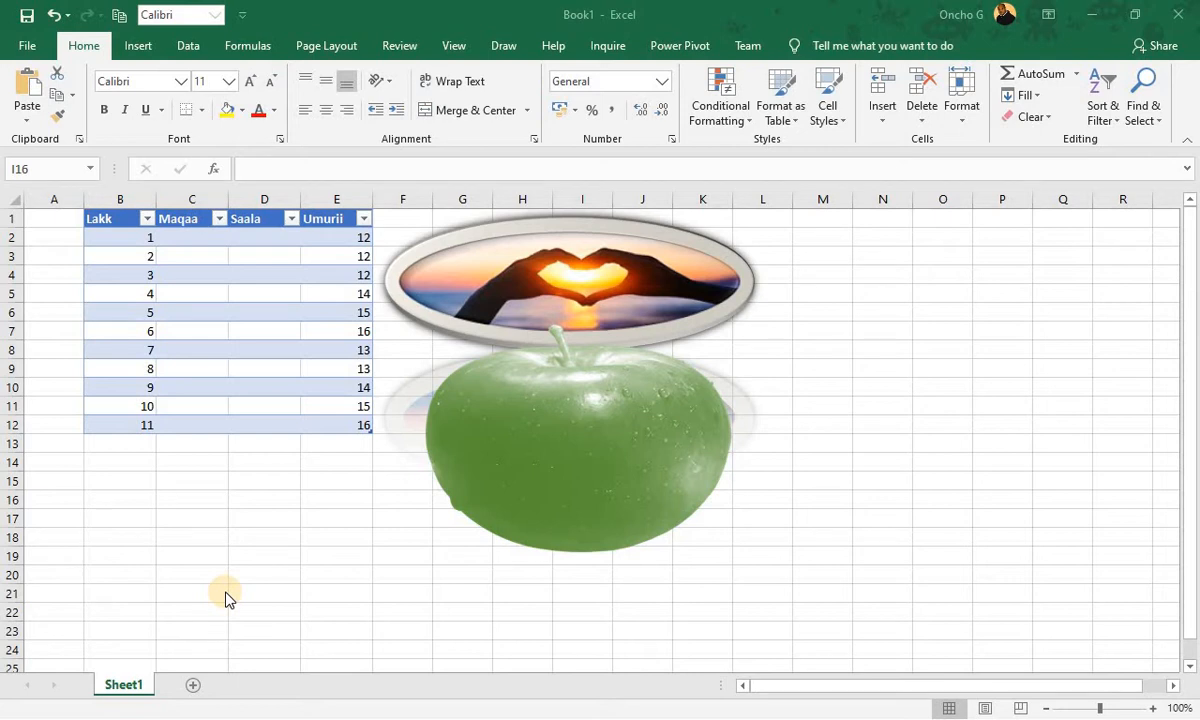
- Insert a smiley face shape in the empty area beside the pictures and enlarge it to about 3.6 cm high by 5.56 cm wide
{"action": "left_click", "coordinate": [139, 50]}
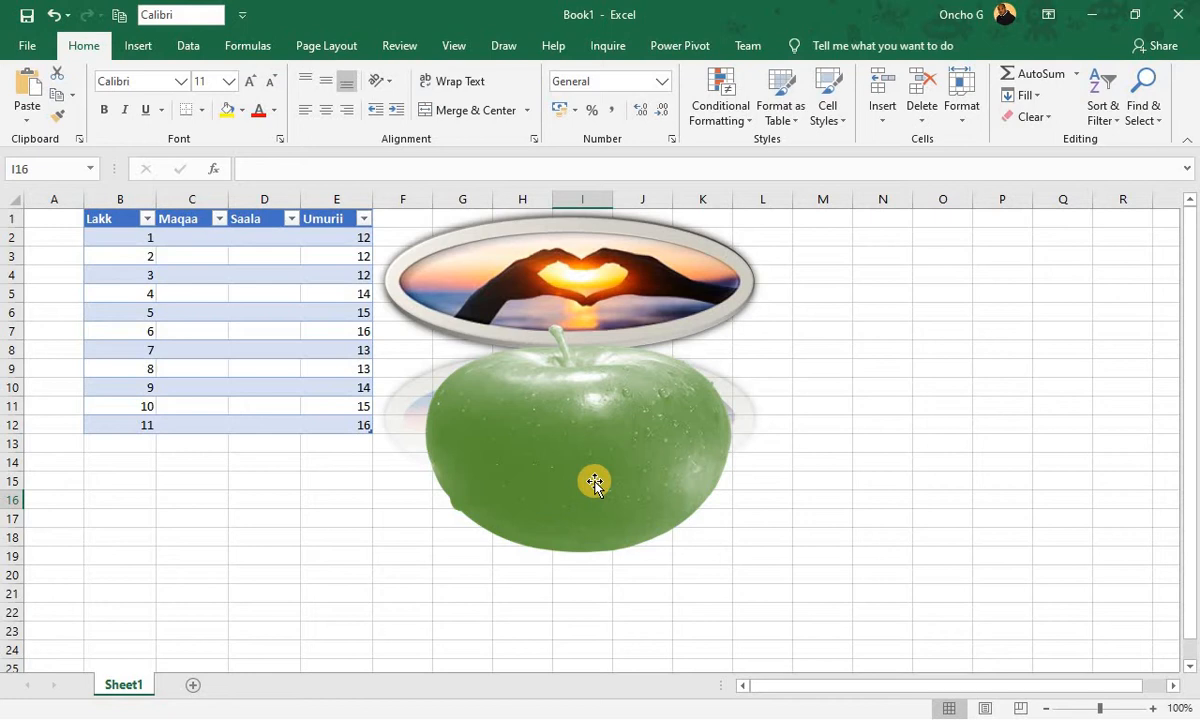
{"action": "left_click", "coordinate": [139, 46]}
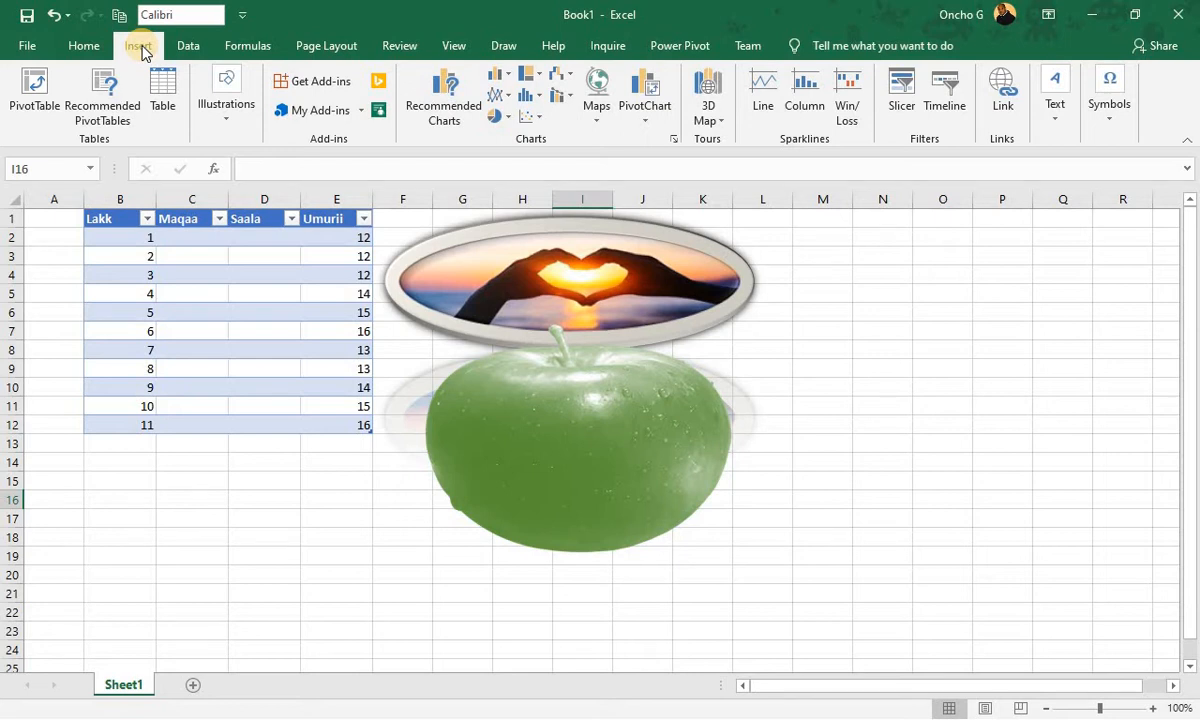
{"action": "left_click", "coordinate": [229, 124]}
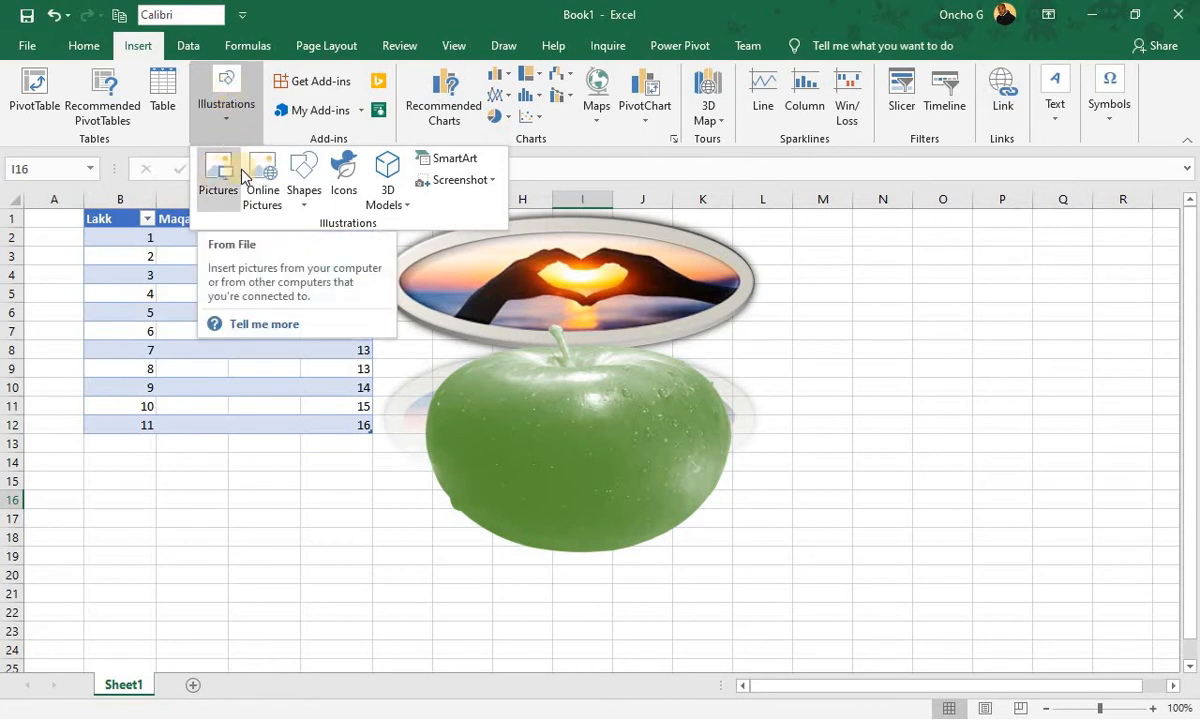
{"action": "left_click", "coordinate": [305, 205]}
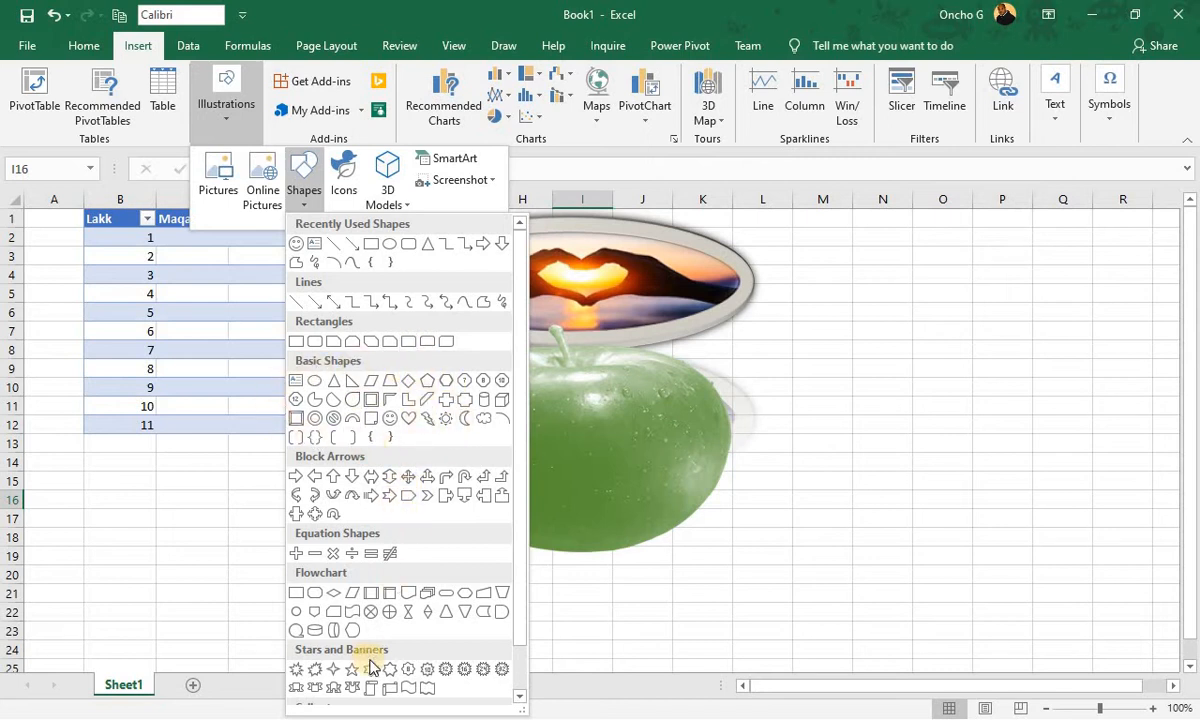
{"action": "left_click", "coordinate": [390, 420]}
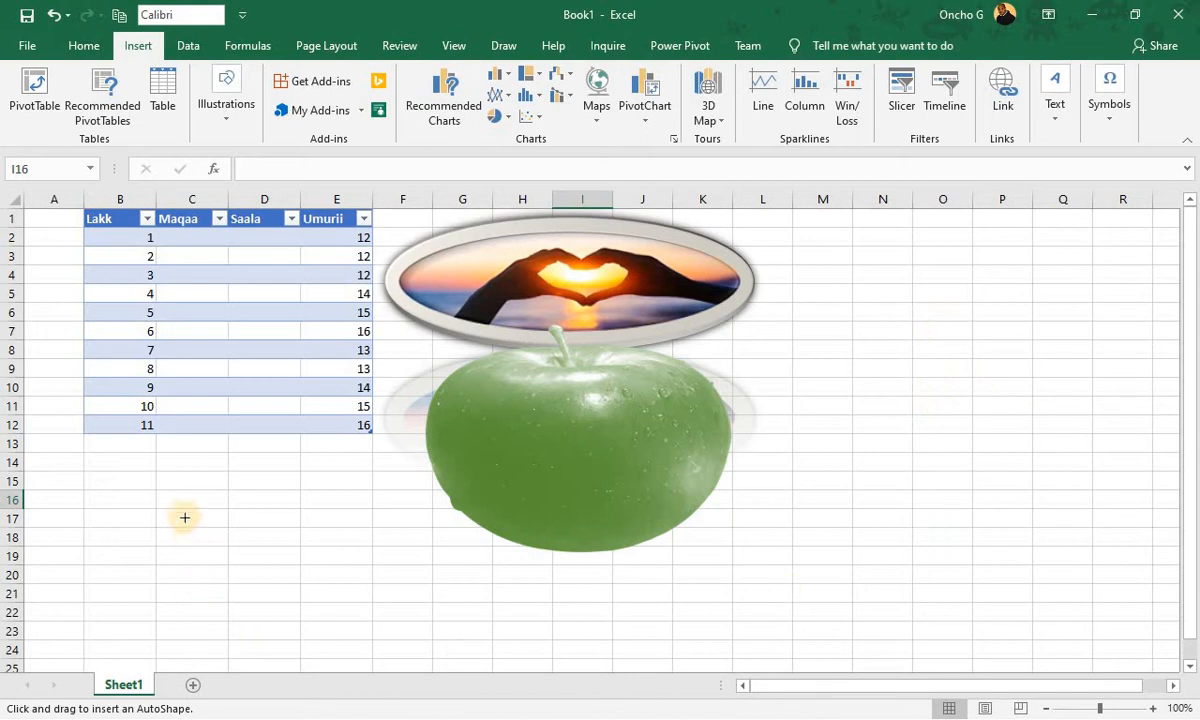
{"action": "left_click", "coordinate": [946, 332]}
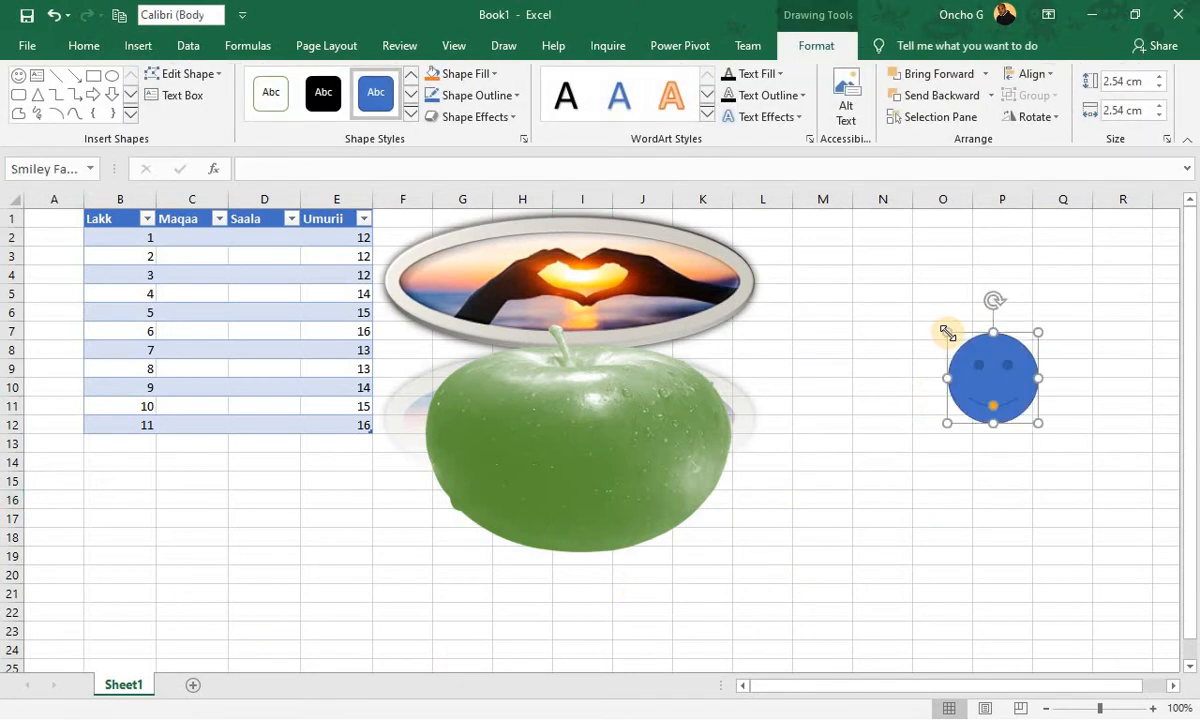
{"action": "left_click_drag", "start_coordinate": [946, 332], "coordinate": [840, 295]}
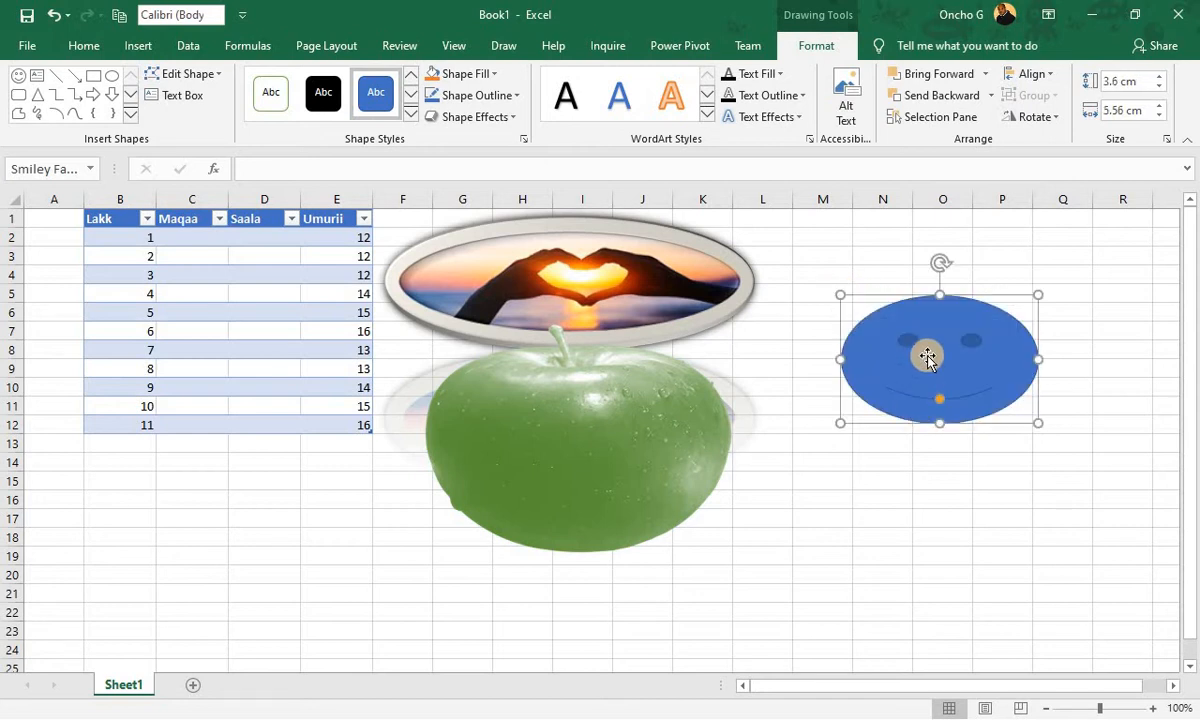
{"action": "left_click_drag", "start_coordinate": [928, 357], "coordinate": [909, 344]}
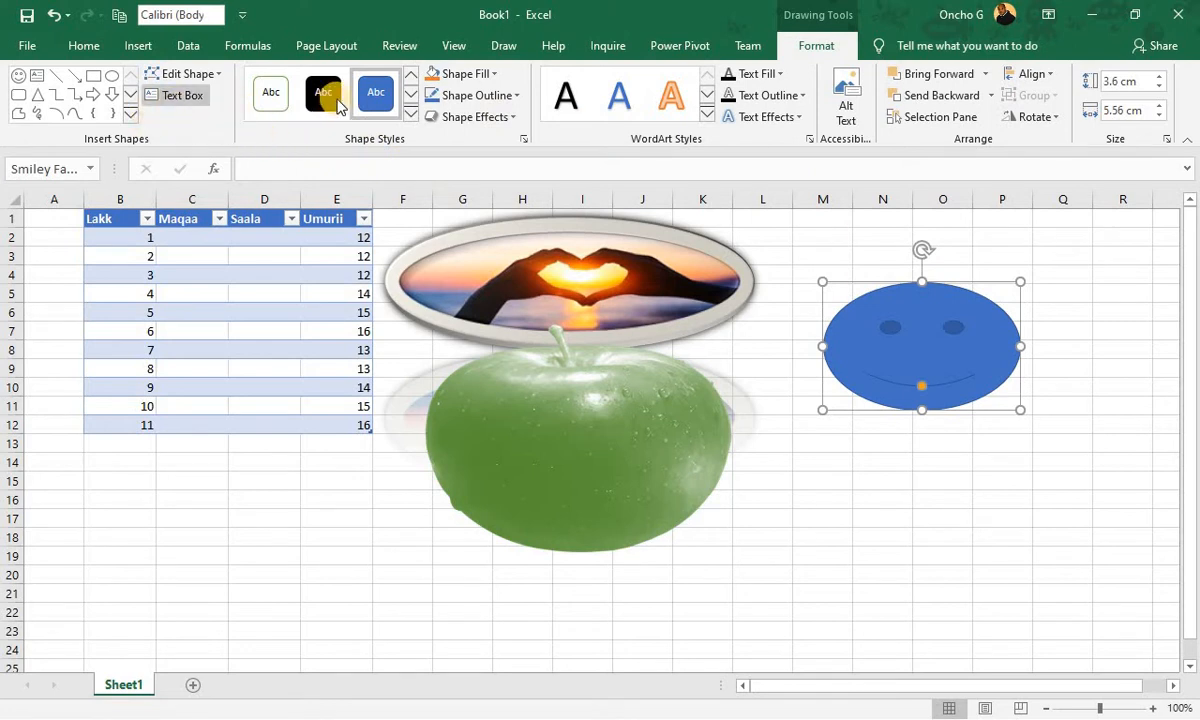
- Apply an orange gradient theme style to the smiley face and set its outline color to light green
{"action": "left_click", "coordinate": [410, 114]}
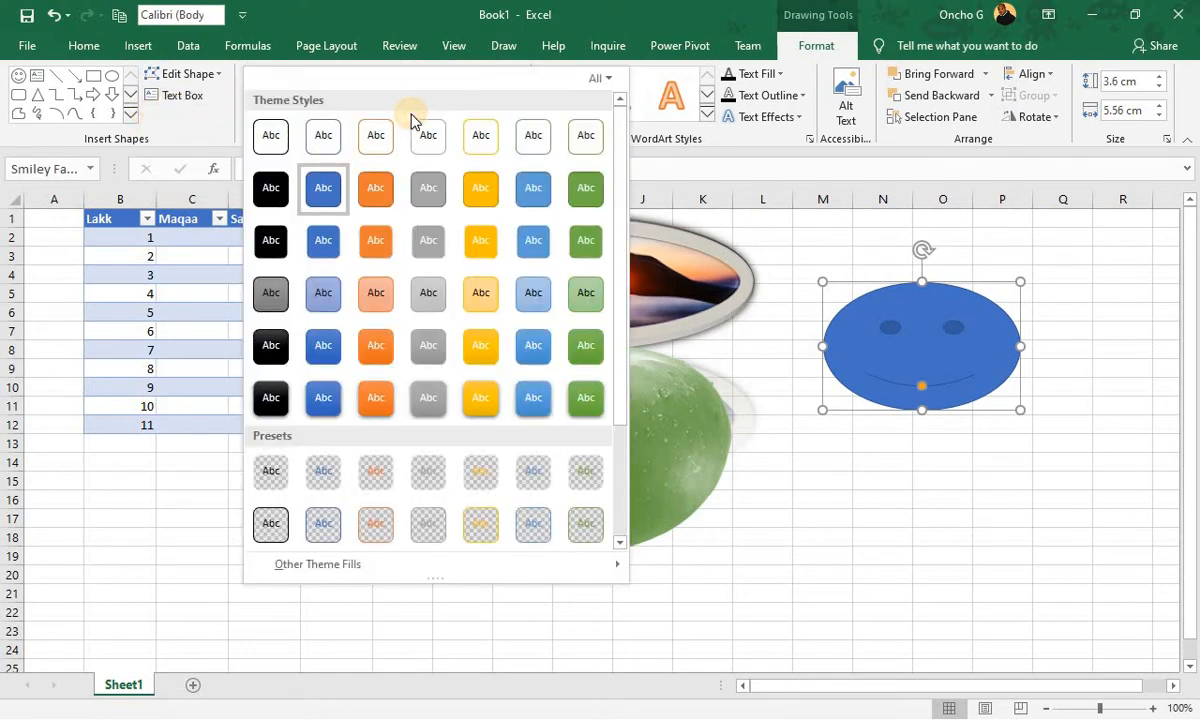
{"action": "left_click", "coordinate": [377, 358]}
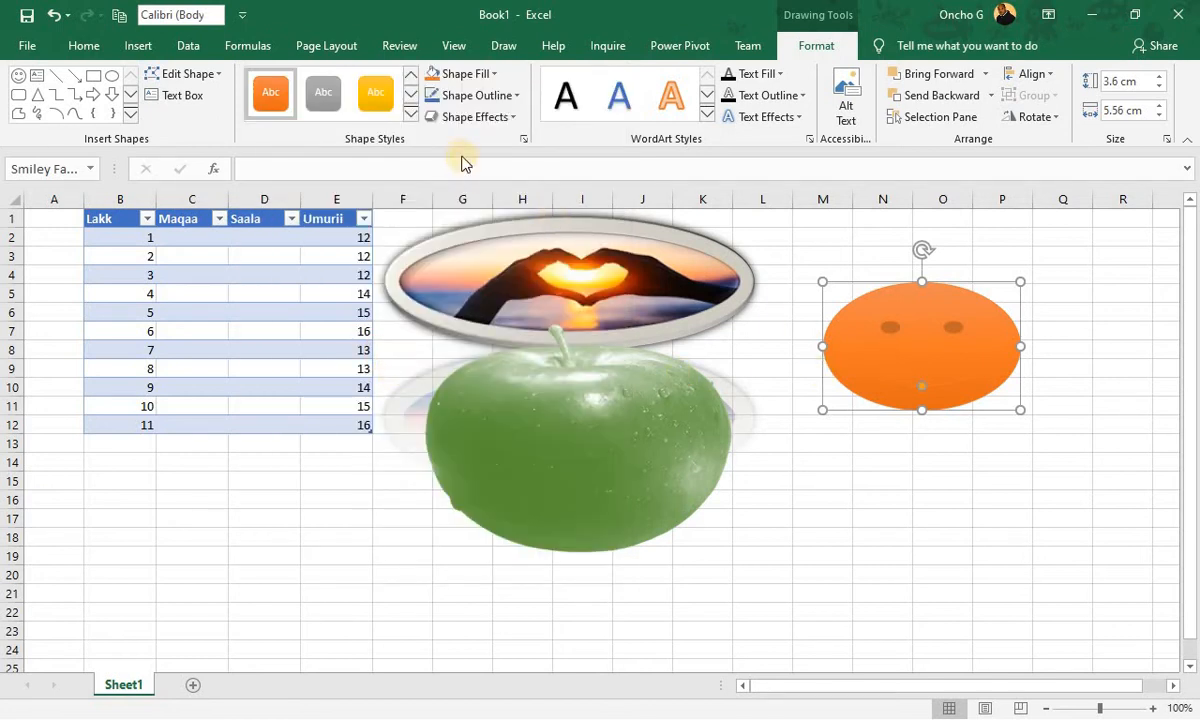
{"action": "left_click", "coordinate": [480, 96]}
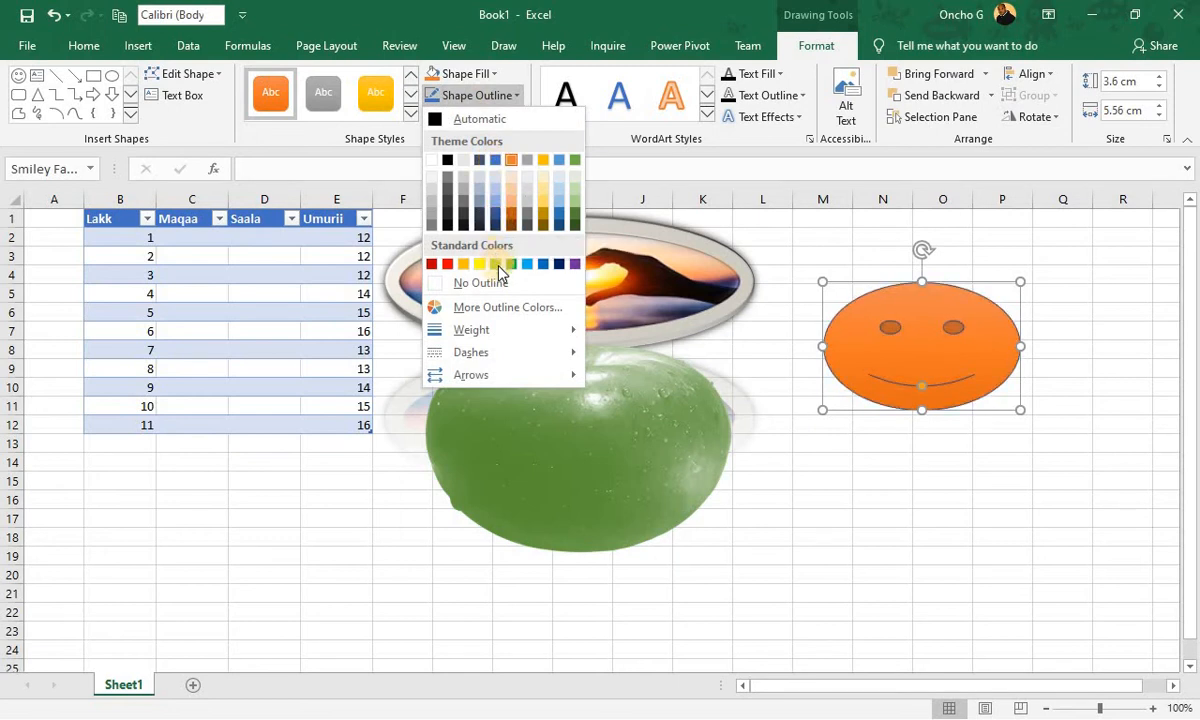
{"action": "left_click", "coordinate": [466, 263]}
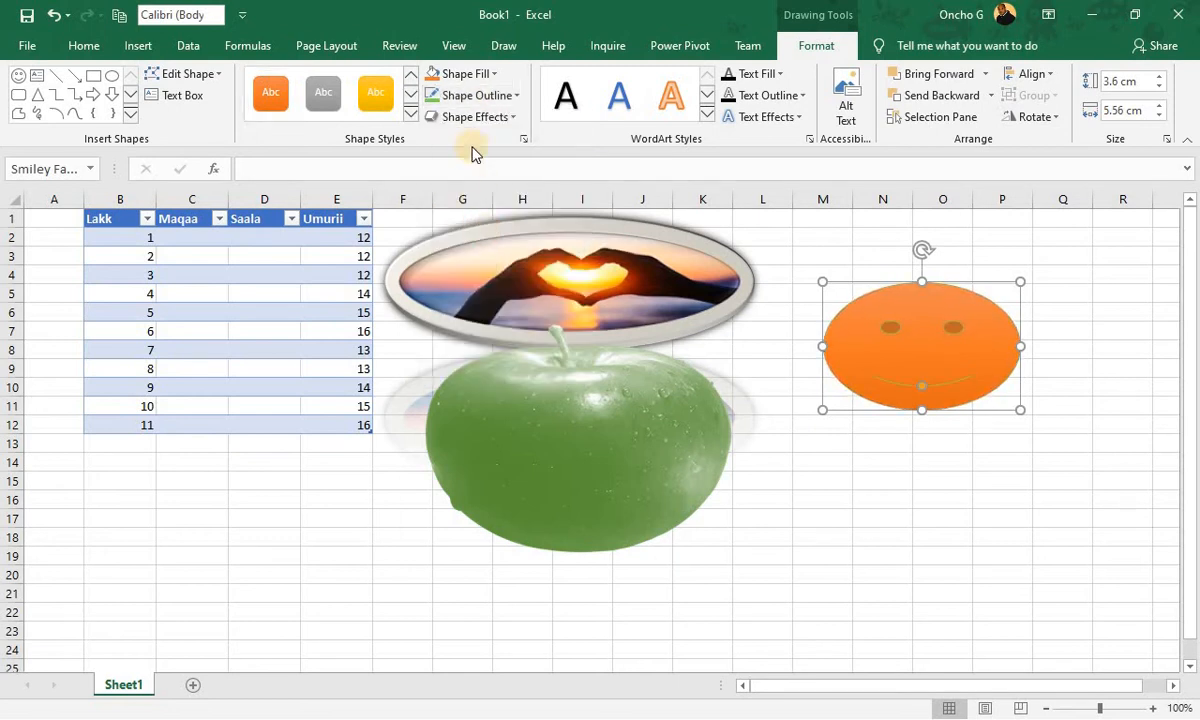
{"action": "left_click", "coordinate": [510, 100]}
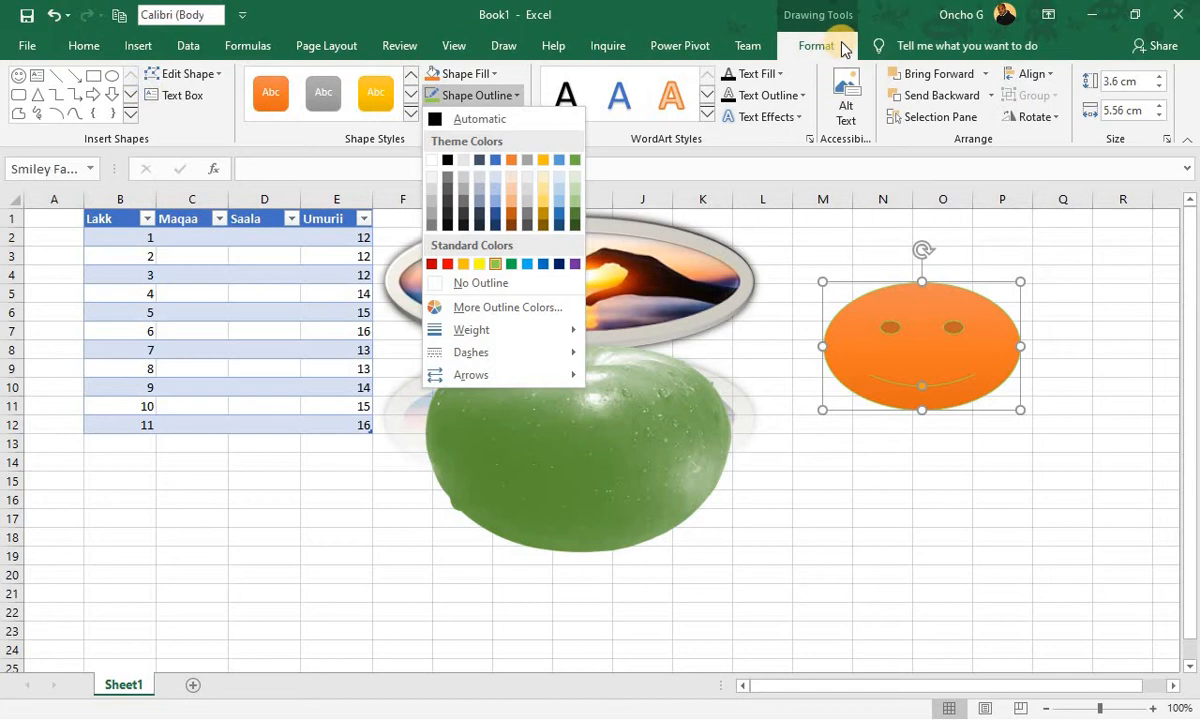
- Stretch the smiley face upward and on both sides to about 4.29 cm high by 7.51 cm wide
{"action": "left_click", "coordinate": [903, 330]}
{"action": "left_click_drag", "start_coordinate": [922, 280], "coordinate": [921, 257]}
{"action": "left_click_drag", "start_coordinate": [820, 338], "coordinate": [785, 336]}
{"action": "left_click_drag", "start_coordinate": [1020, 335], "coordinate": [1052, 335]}
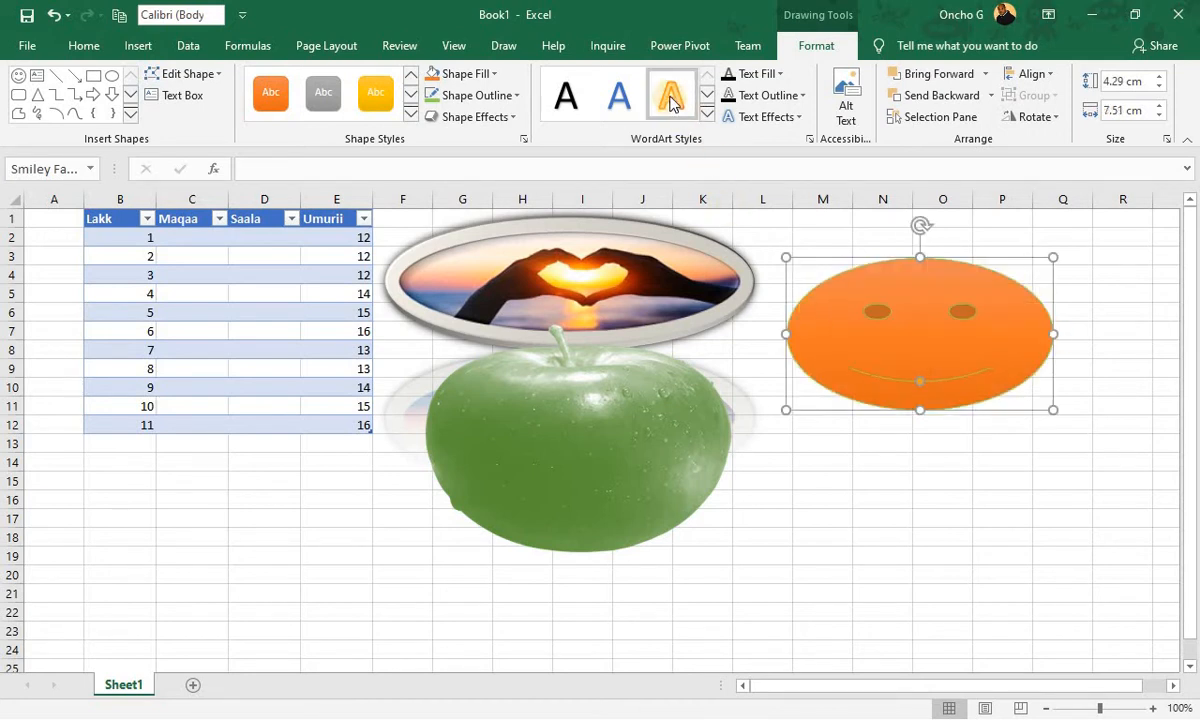
- Apply the light blue outlined, patterned WordArt style to the smiley face's text
{"action": "left_click", "coordinate": [706, 114]}
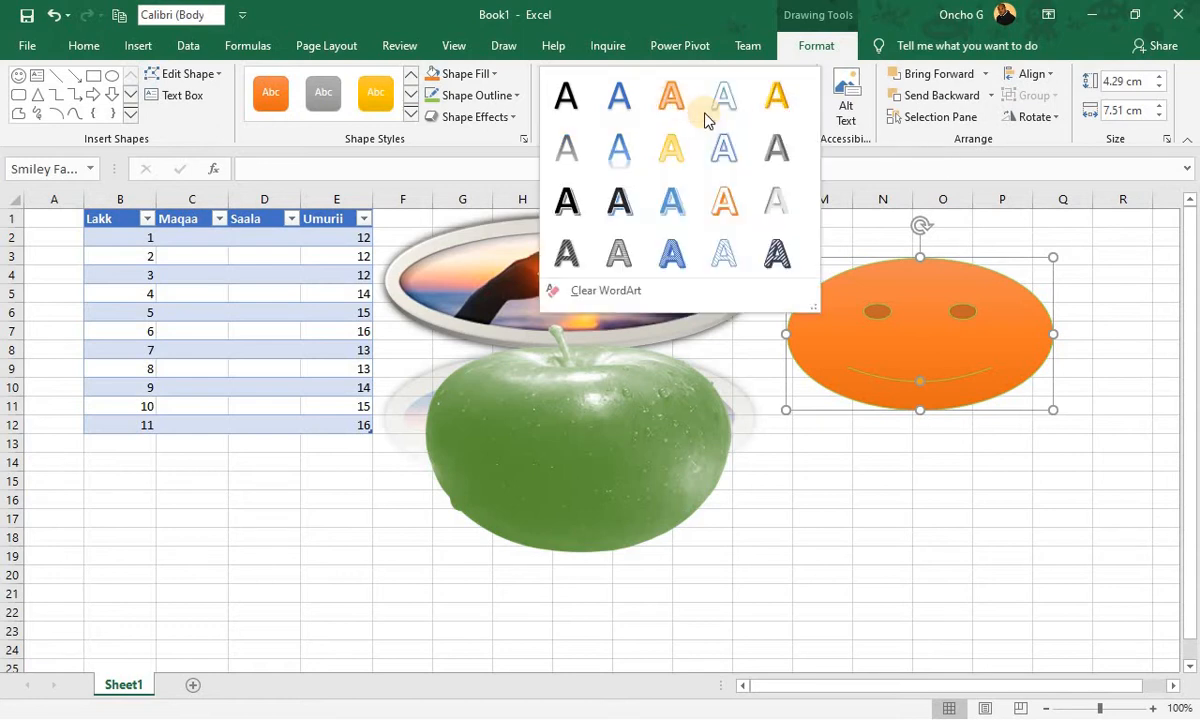
{"action": "left_click", "coordinate": [721, 256]}
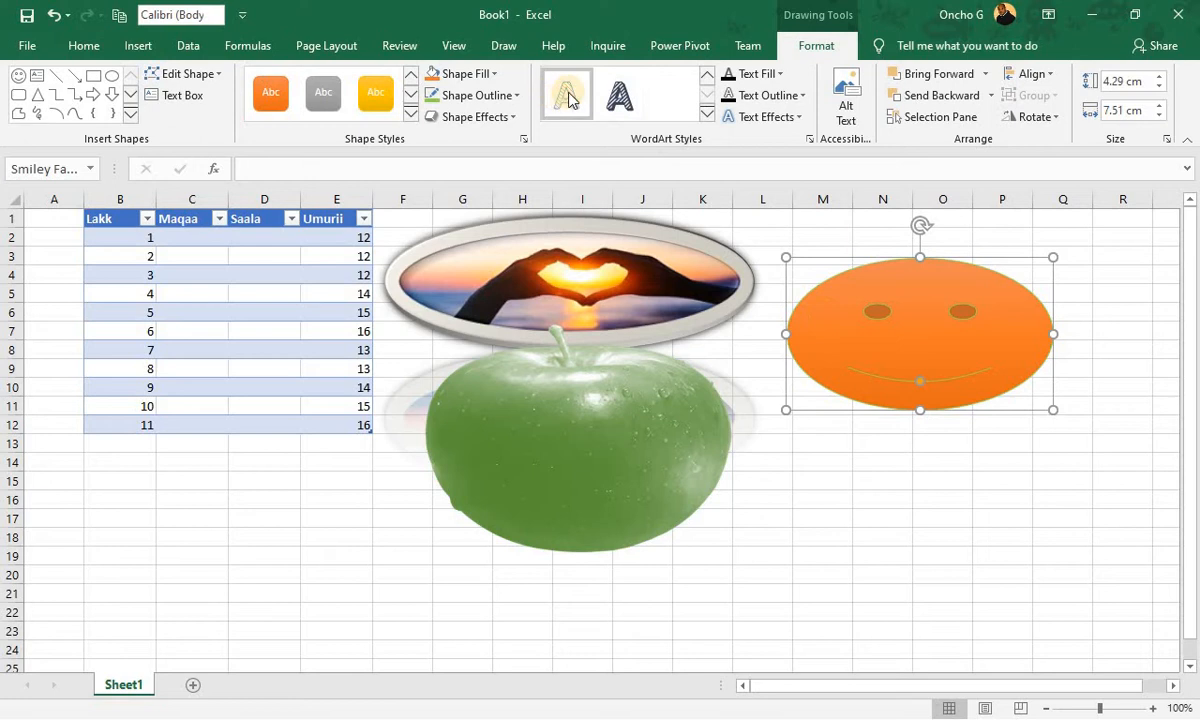
{"action": "left_click", "coordinate": [781, 76]}
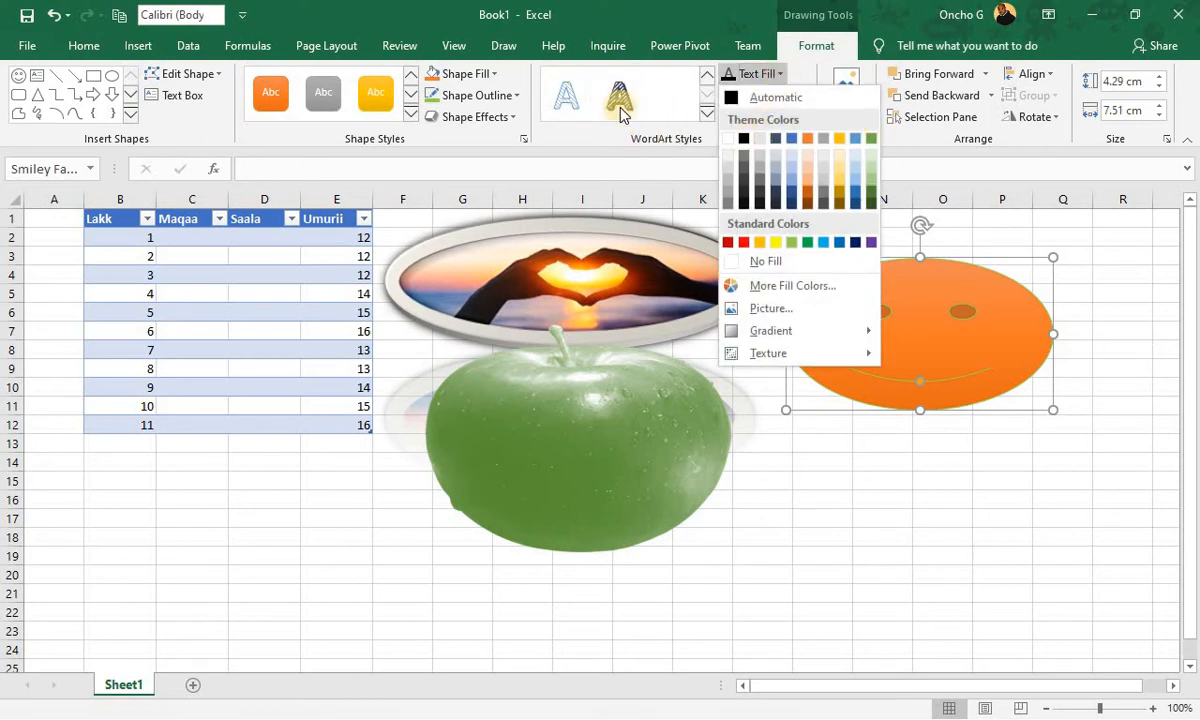
{"action": "left_click", "coordinate": [938, 168]}
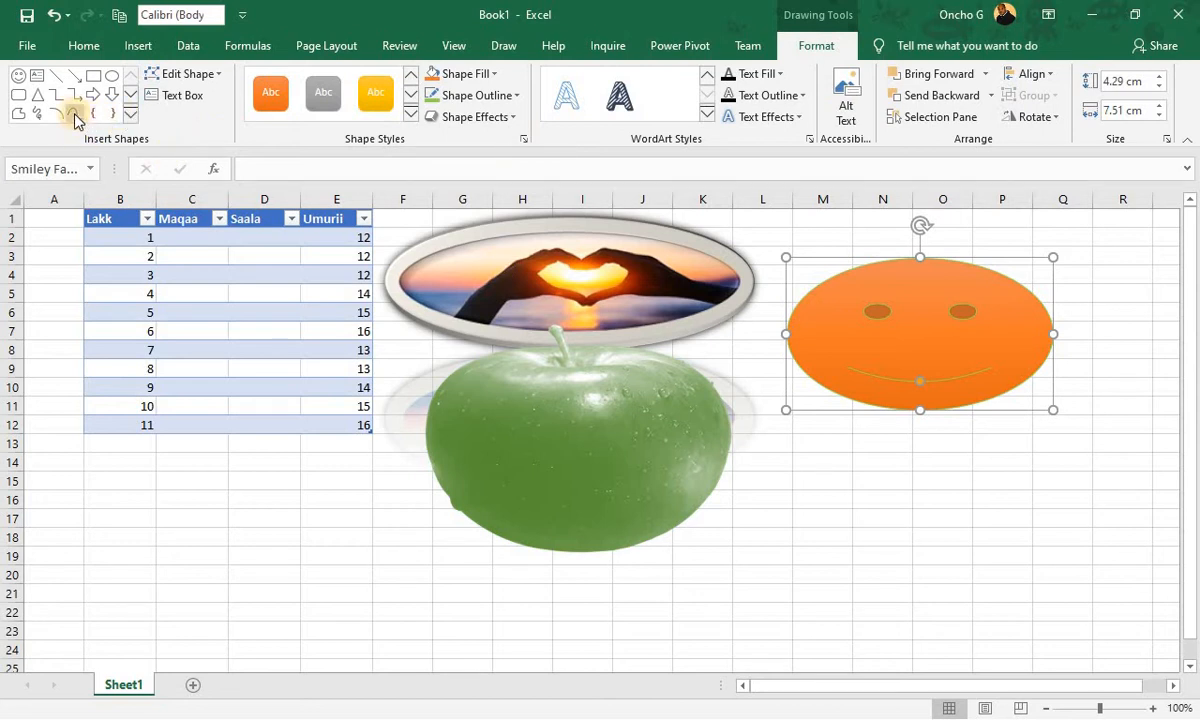
- Insert a 10-point star of 2.54 by 2.54 cm and place it on the empty cells below the smiley face
{"action": "left_click", "coordinate": [132, 113]}
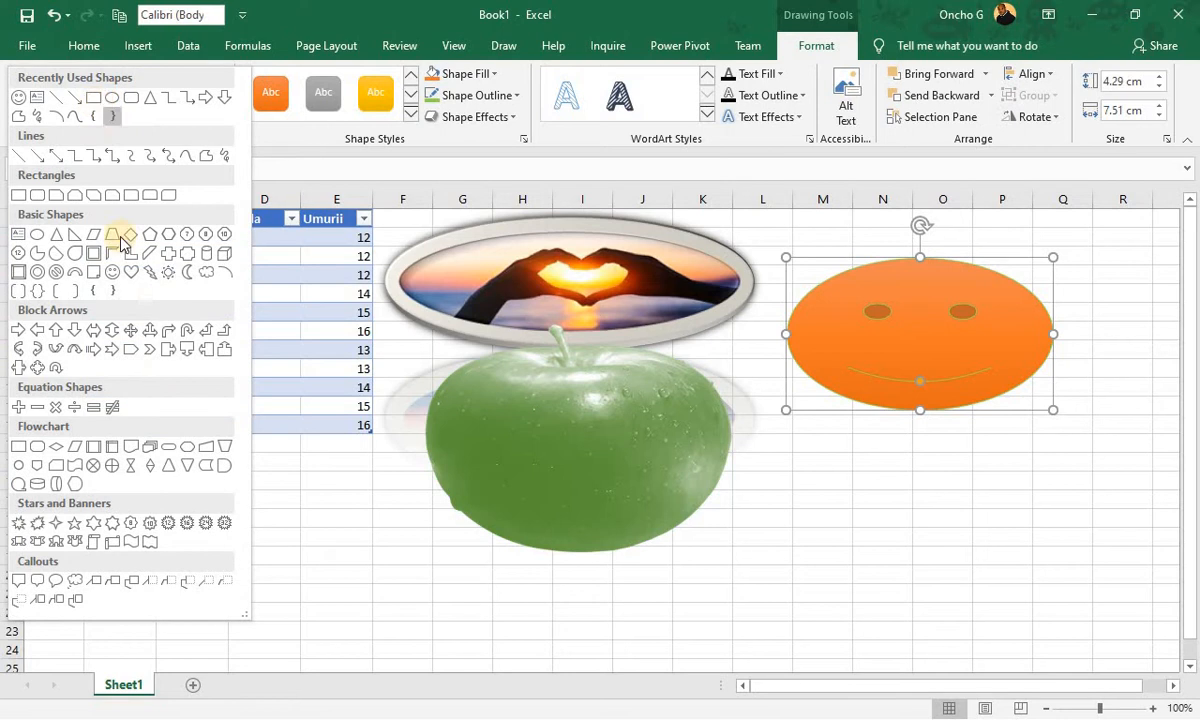
{"action": "left_click", "coordinate": [148, 524]}
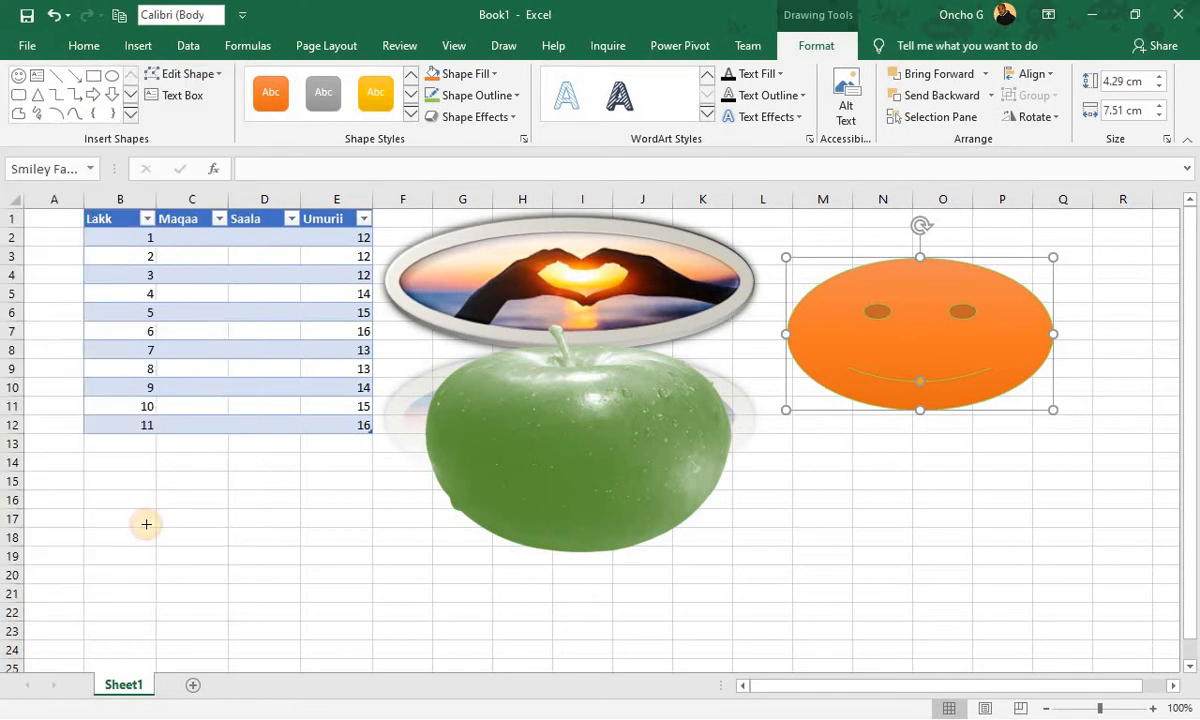
{"action": "left_click", "coordinate": [900, 317]}
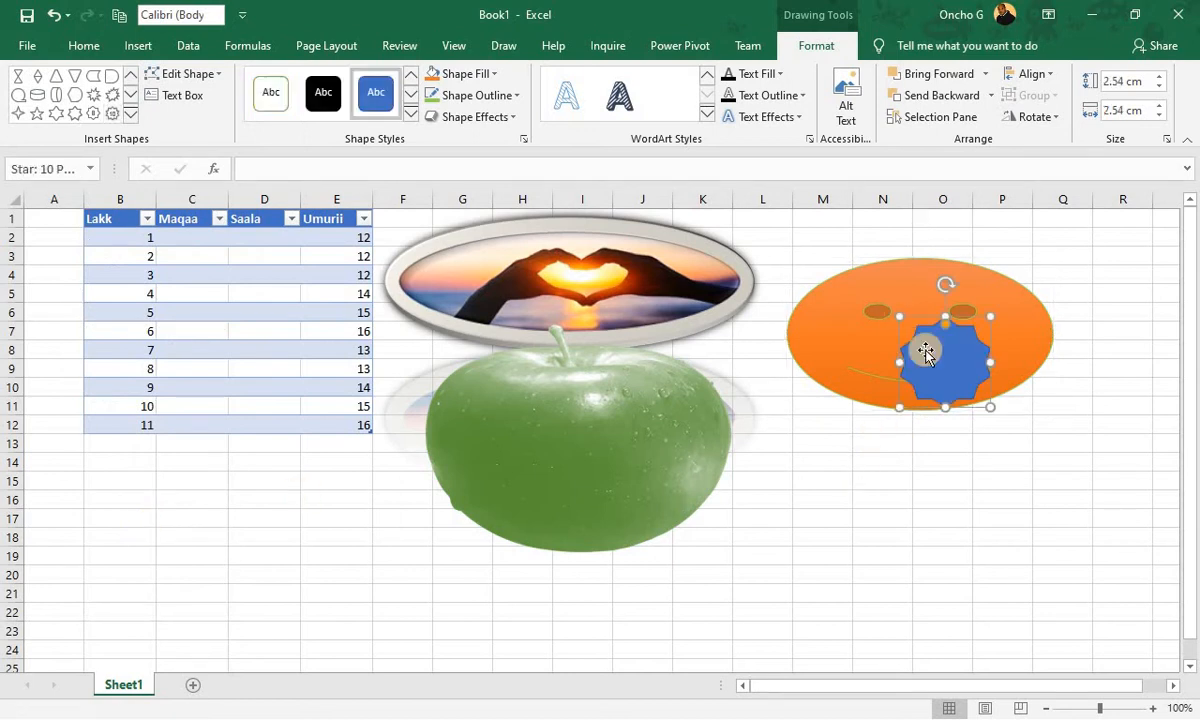
{"action": "left_click_drag", "start_coordinate": [924, 348], "coordinate": [907, 338]}
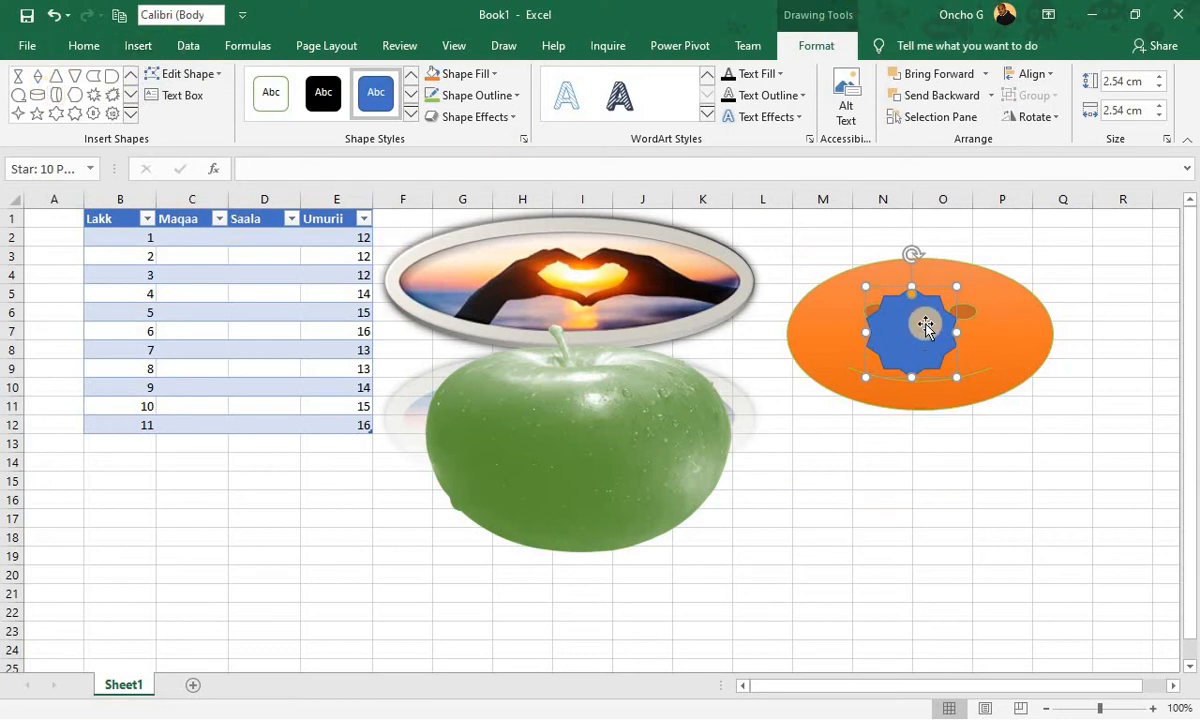
{"action": "left_click_drag", "start_coordinate": [913, 321], "coordinate": [787, 472]}
- Delete the orange smiley face and move the star up to rows 5–10 of columns M and N
{"action": "left_click", "coordinate": [868, 370]}
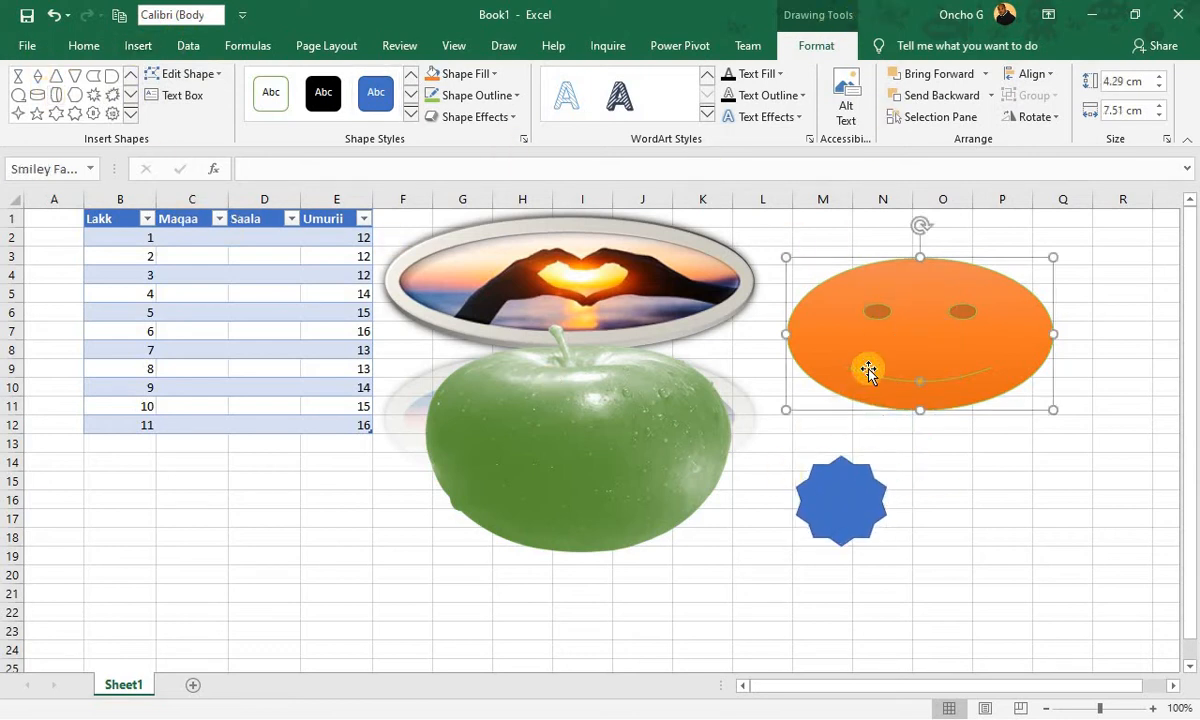
{"action": "key", "text": "Delete"}
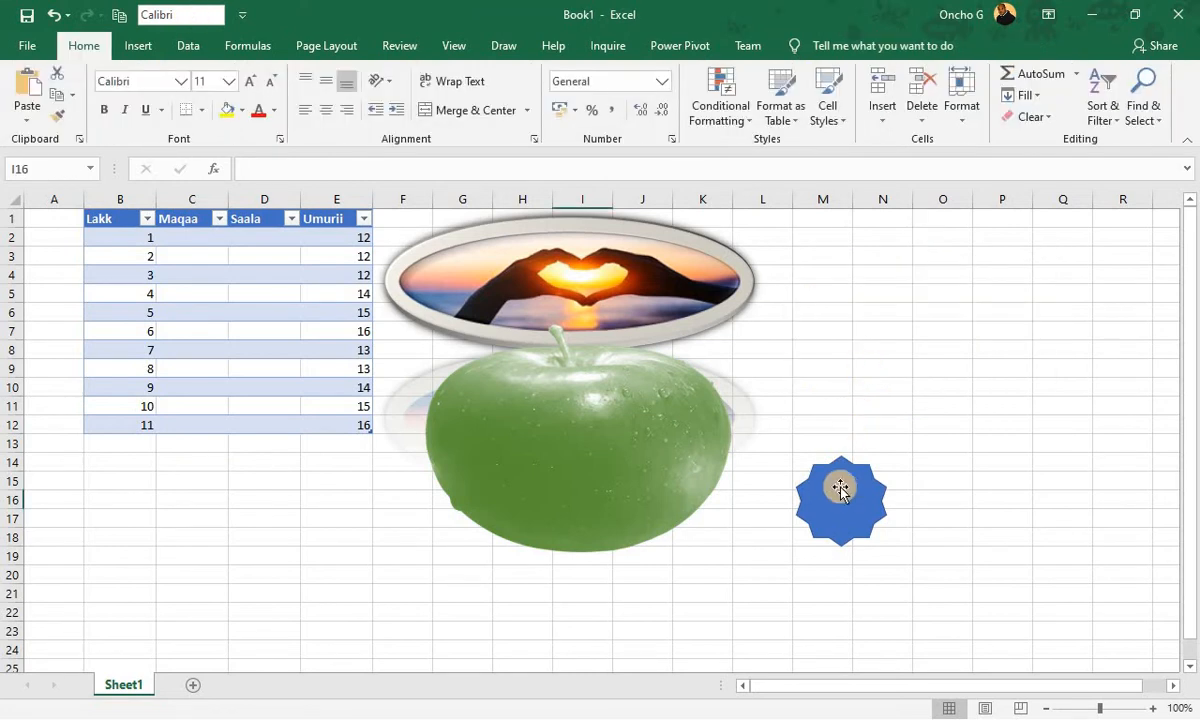
{"action": "left_click_drag", "start_coordinate": [849, 487], "coordinate": [876, 318]}
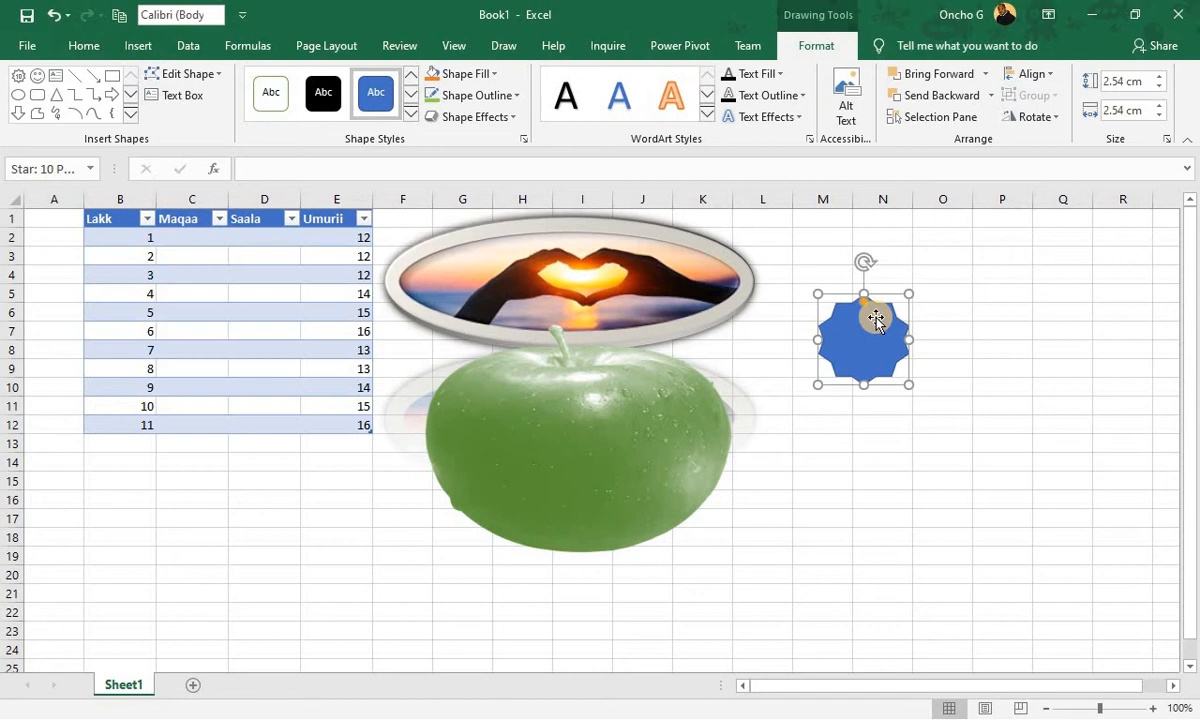
- Draw a straight arrow about 1.67 cm high by 3.41 cm wide, from below the table up to the apple's edge
{"action": "left_click", "coordinate": [131, 114]}
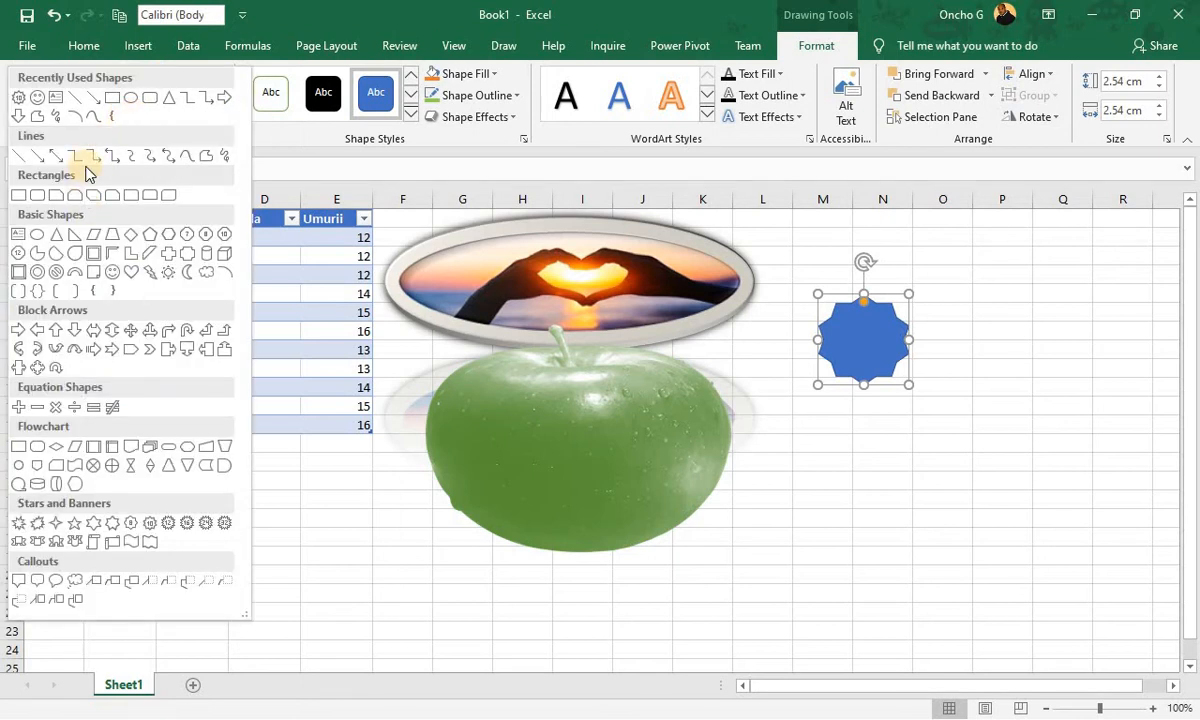
{"action": "left_click", "coordinate": [97, 98]}
{"action": "mouse_move", "coordinate": [310, 550]}
{"action": "left_mouse_down"}
{"action": "mouse_move", "coordinate": [448, 488]}
{"action": "mouse_move", "coordinate": [418, 501]}
{"action": "mouse_move", "coordinate": [430, 492]}
{"action": "left_mouse_up"}
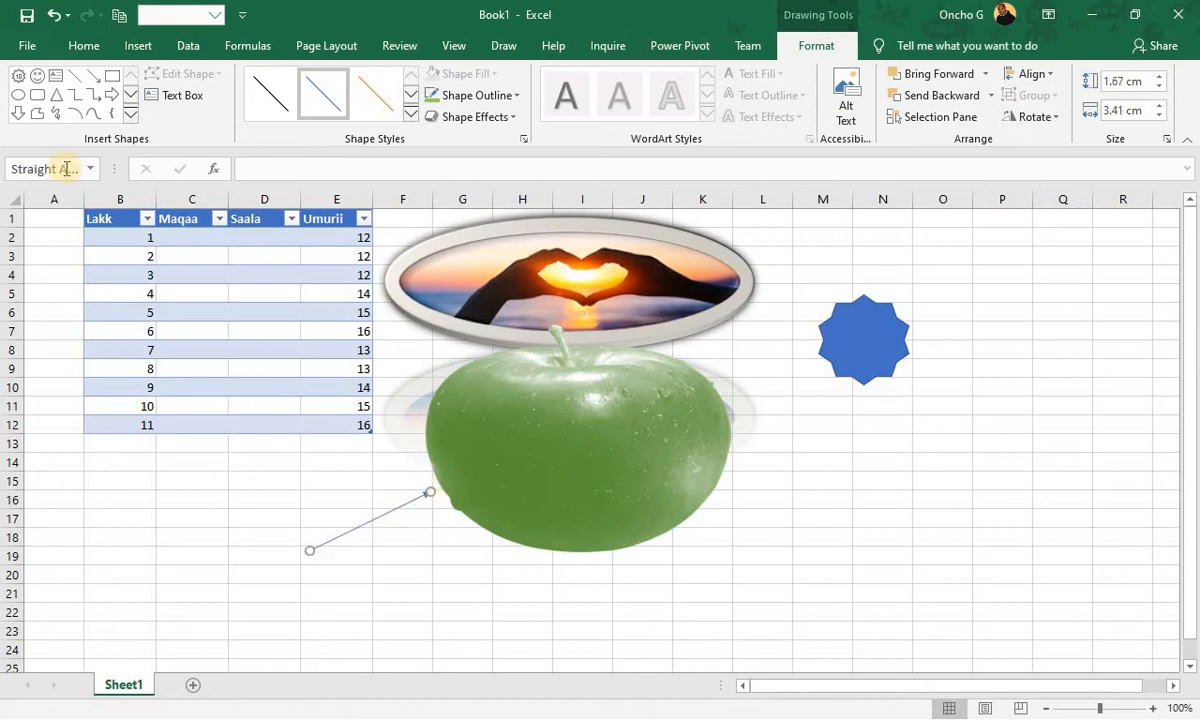
- Draw an elbow arrow connector about 1.61 by 3.6 cm from column D to F over the table and give it a thicker orange line style
{"action": "left_click", "coordinate": [93, 97]}
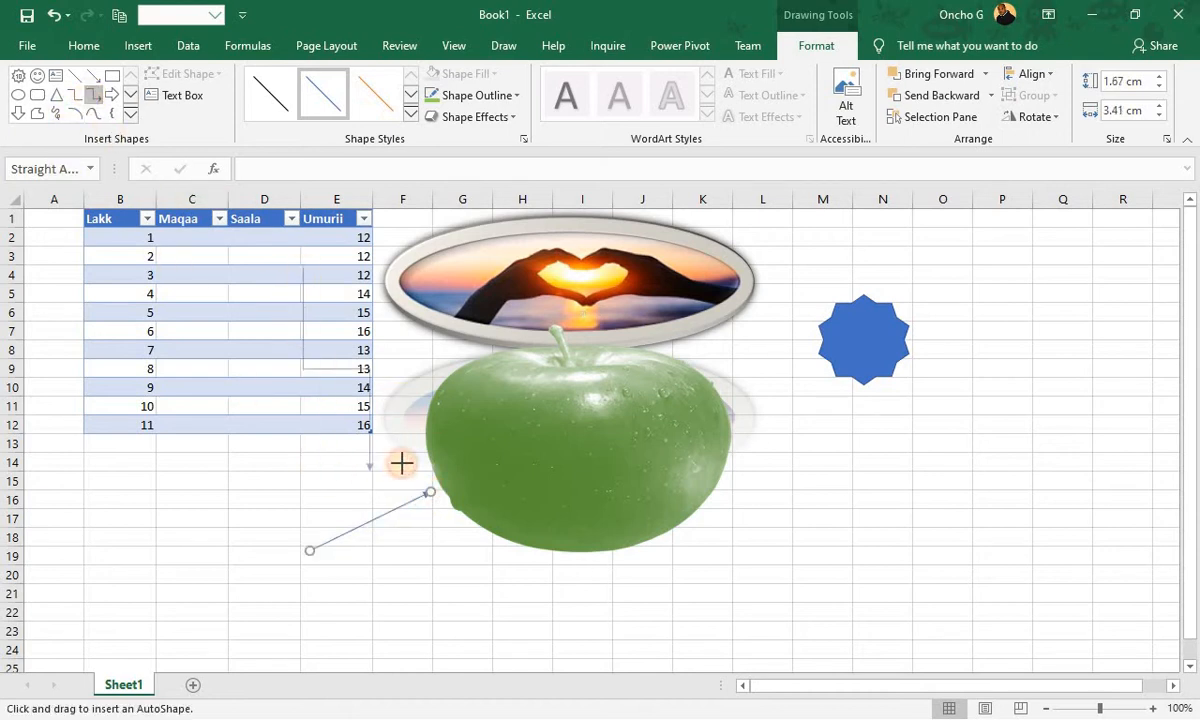
{"action": "left_click_drag", "start_coordinate": [401, 462], "coordinate": [422, 455]}
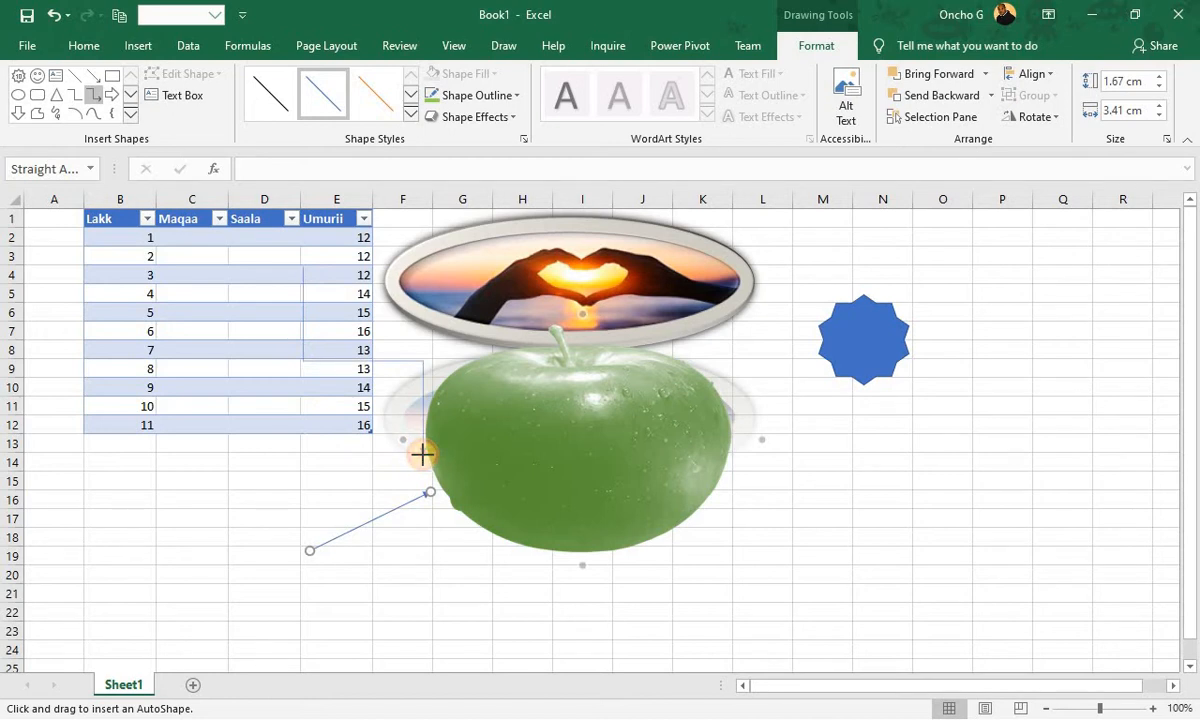
{"action": "left_click_drag", "start_coordinate": [422, 454], "coordinate": [424, 319]}
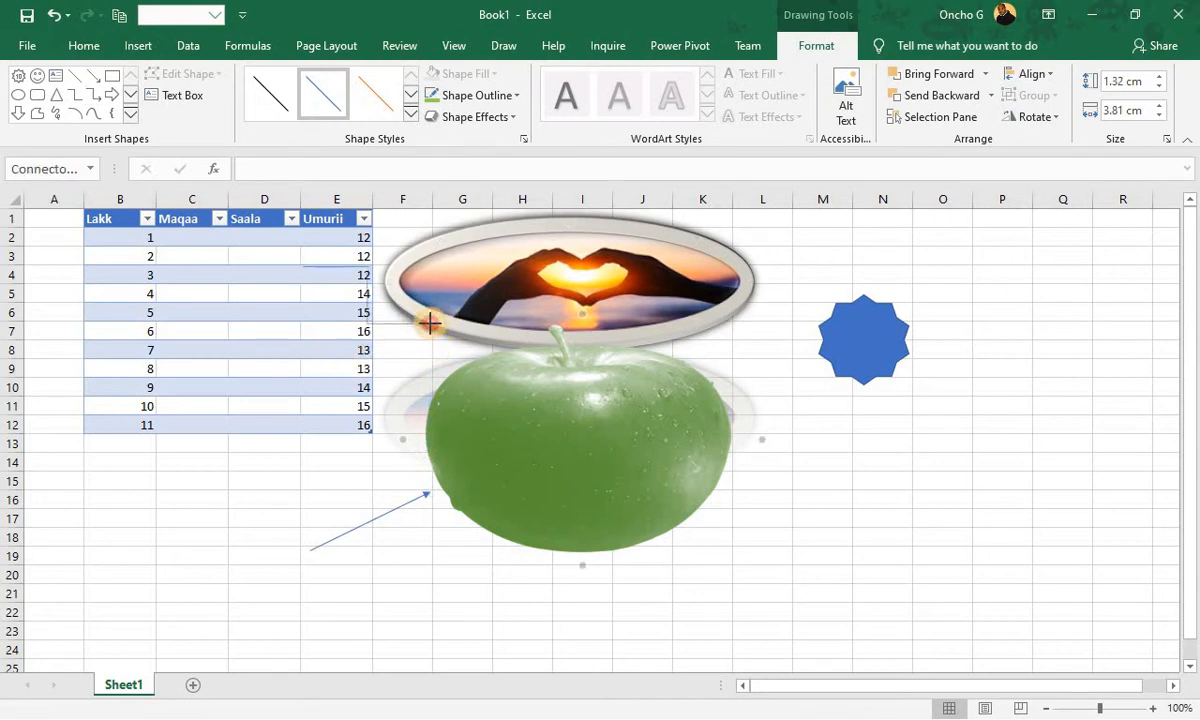
{"action": "mouse_move", "coordinate": [330, 270]}
{"action": "left_mouse_down"}
{"action": "mouse_move", "coordinate": [316, 284]}
{"action": "mouse_move", "coordinate": [308, 265]}
{"action": "left_mouse_up"}
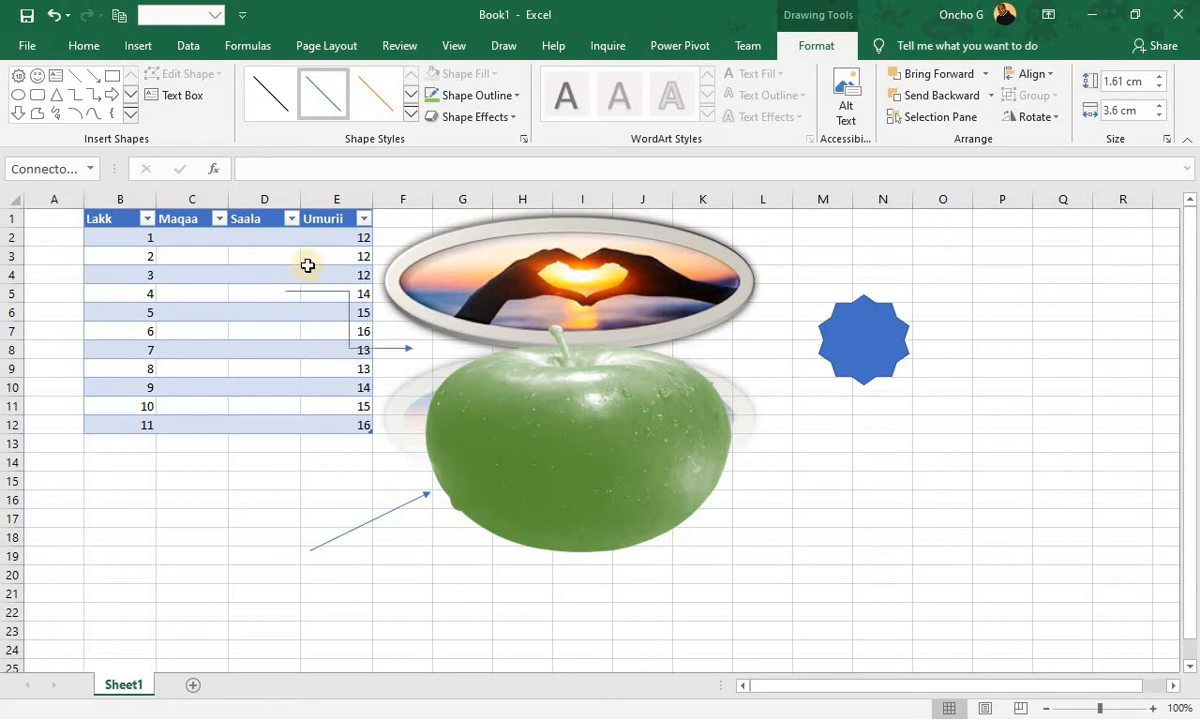
{"action": "left_click", "coordinate": [410, 114]}
{"action": "left_click", "coordinate": [393, 250]}
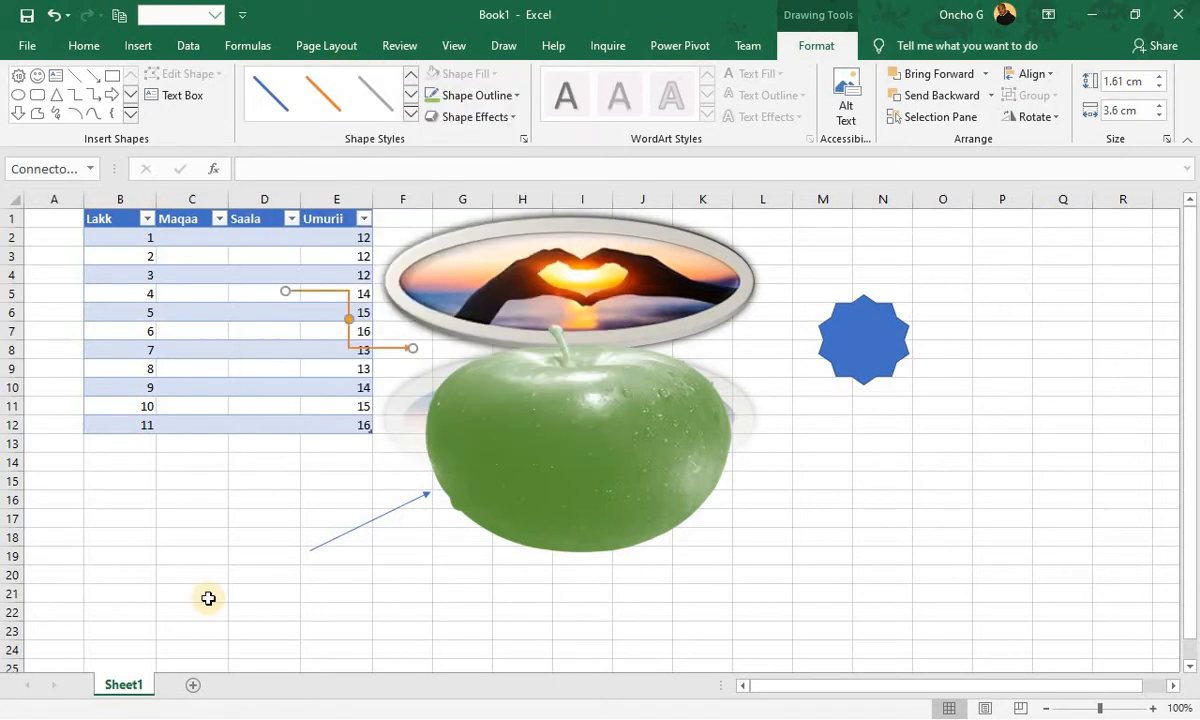
- Move the apple down over the blue straight arrow and place the orange connector across the heart picture's reflection, about 1.75 by 7.96 cm
{"action": "left_click_drag", "start_coordinate": [611, 351], "coordinate": [600, 481]}
{"action": "mouse_move", "coordinate": [560, 353]}
{"action": "left_mouse_down"}
{"action": "mouse_move", "coordinate": [731, 388]}
{"action": "mouse_move", "coordinate": [789, 442]}
{"action": "mouse_move", "coordinate": [731, 444]}
{"action": "left_mouse_up"}
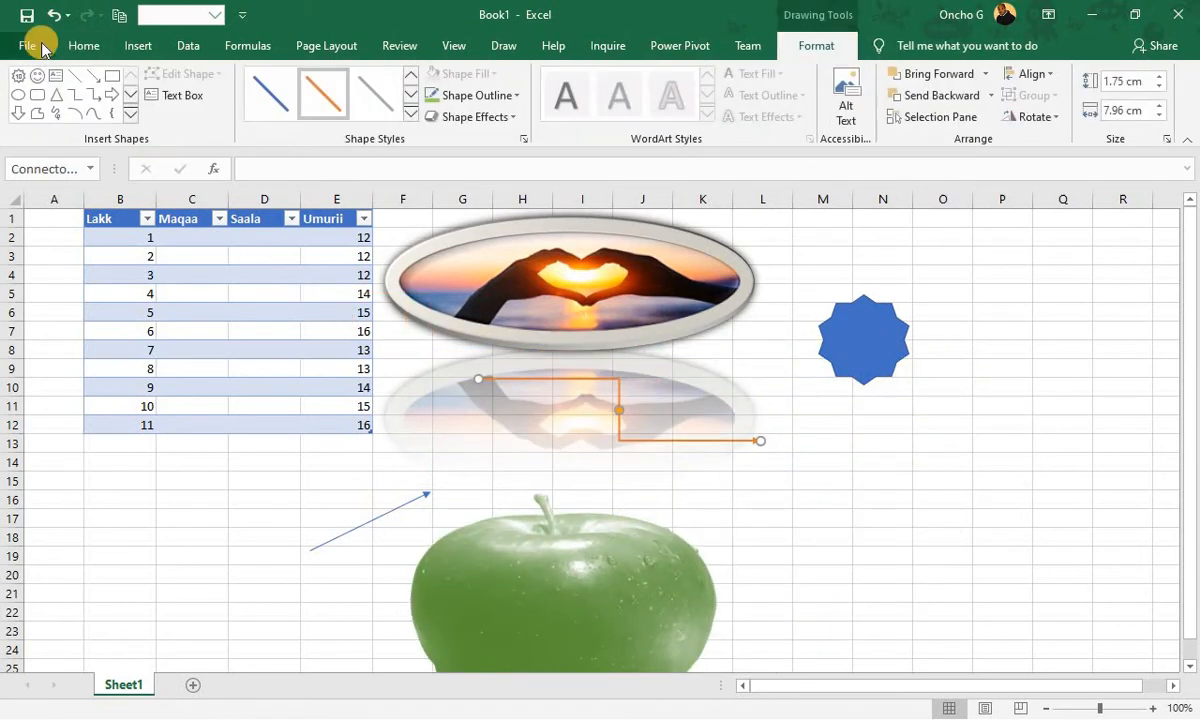
{"action": "left_click_drag", "start_coordinate": [509, 589], "coordinate": [429, 533]}
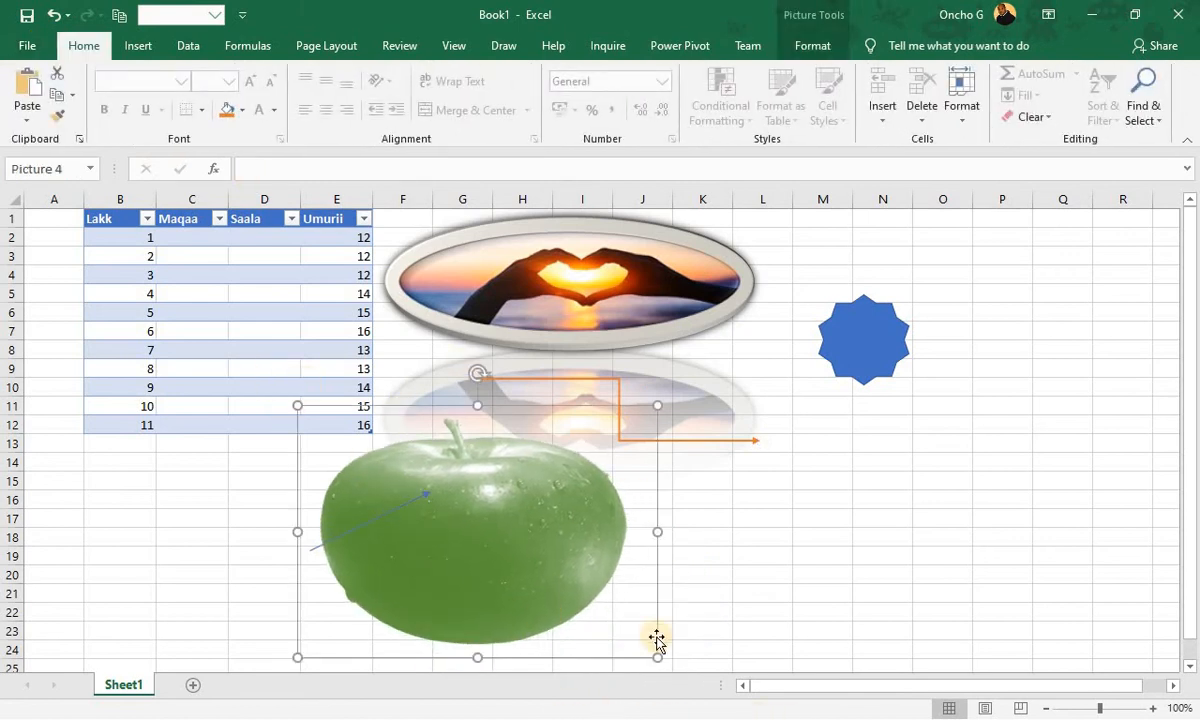
{"action": "left_click", "coordinate": [866, 339]}
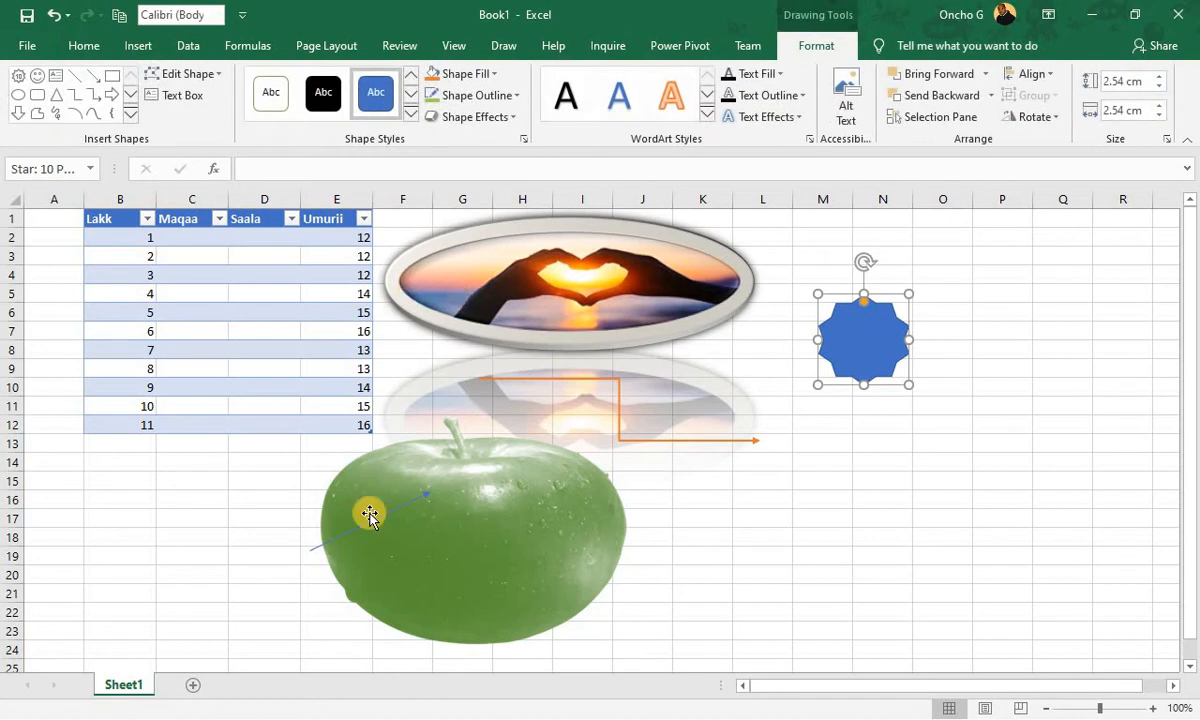
- Insert a thought-bubble cloud callout about 1.7 by 2.54 cm in columns M and N, moved up to around rows 14–17
{"action": "left_click", "coordinate": [131, 112]}
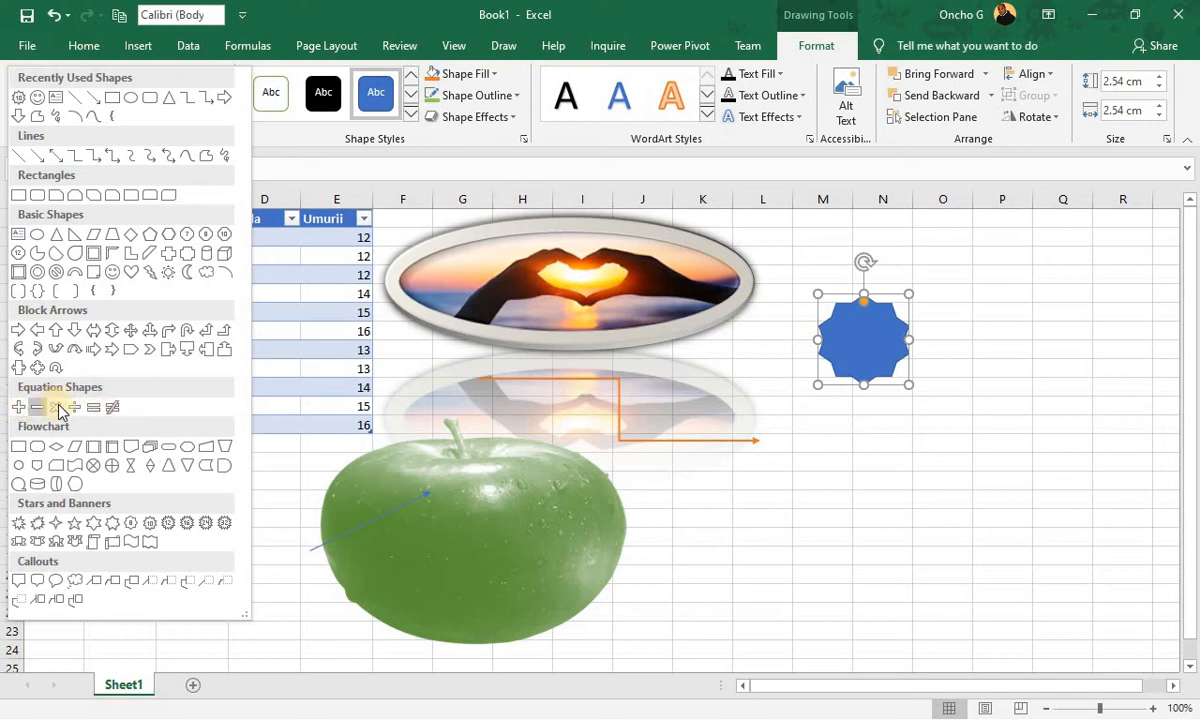
{"action": "left_click", "coordinate": [78, 578]}
{"action": "left_click_drag", "start_coordinate": [826, 478], "coordinate": [916, 538]}
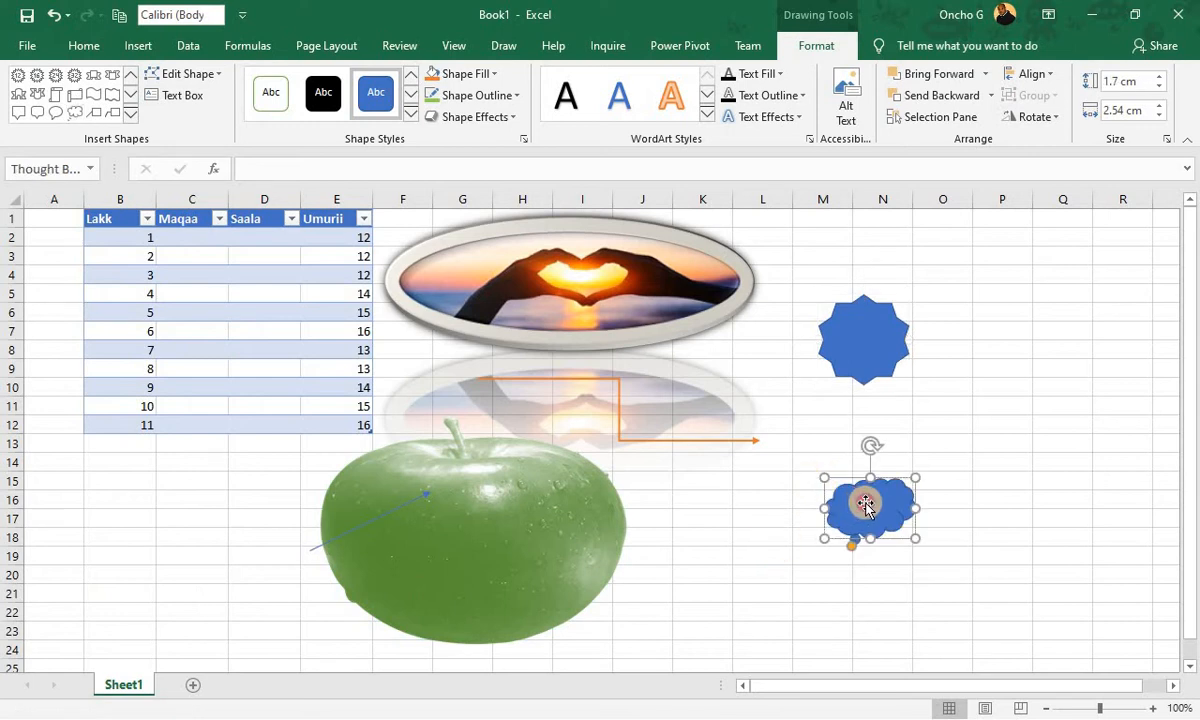
{"action": "left_click_drag", "start_coordinate": [862, 507], "coordinate": [865, 481]}
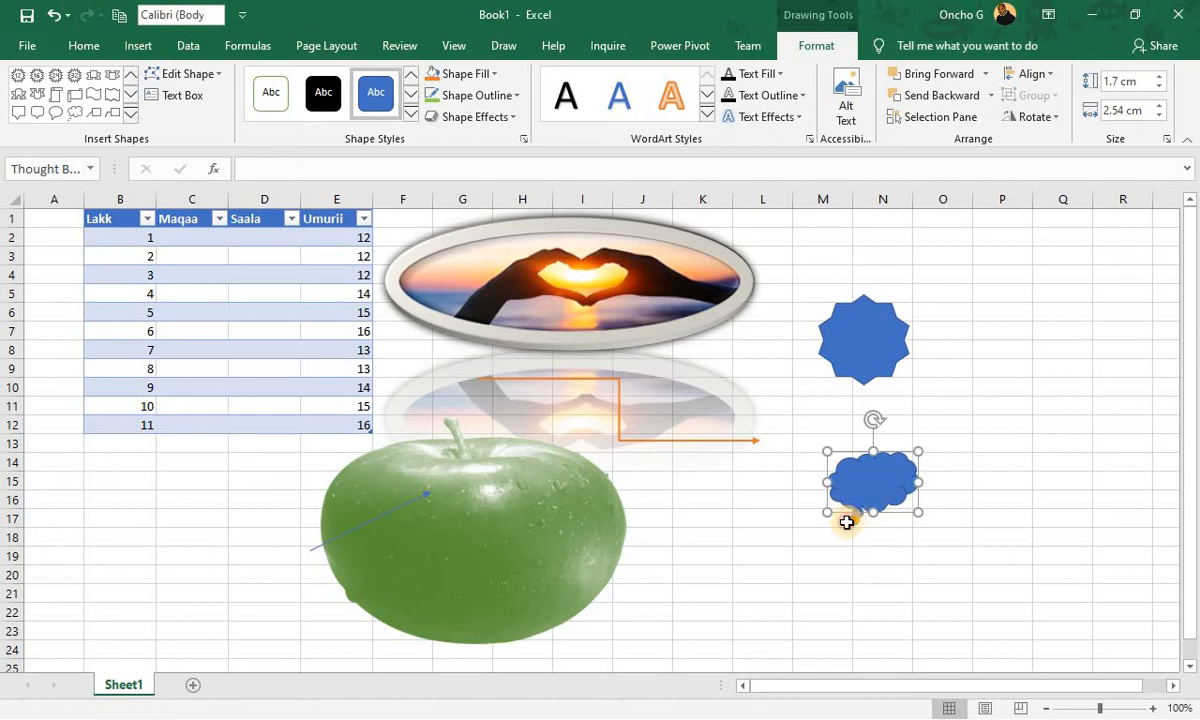
{"action": "left_click", "coordinate": [846, 522]}
{"action": "left_click", "coordinate": [857, 499]}
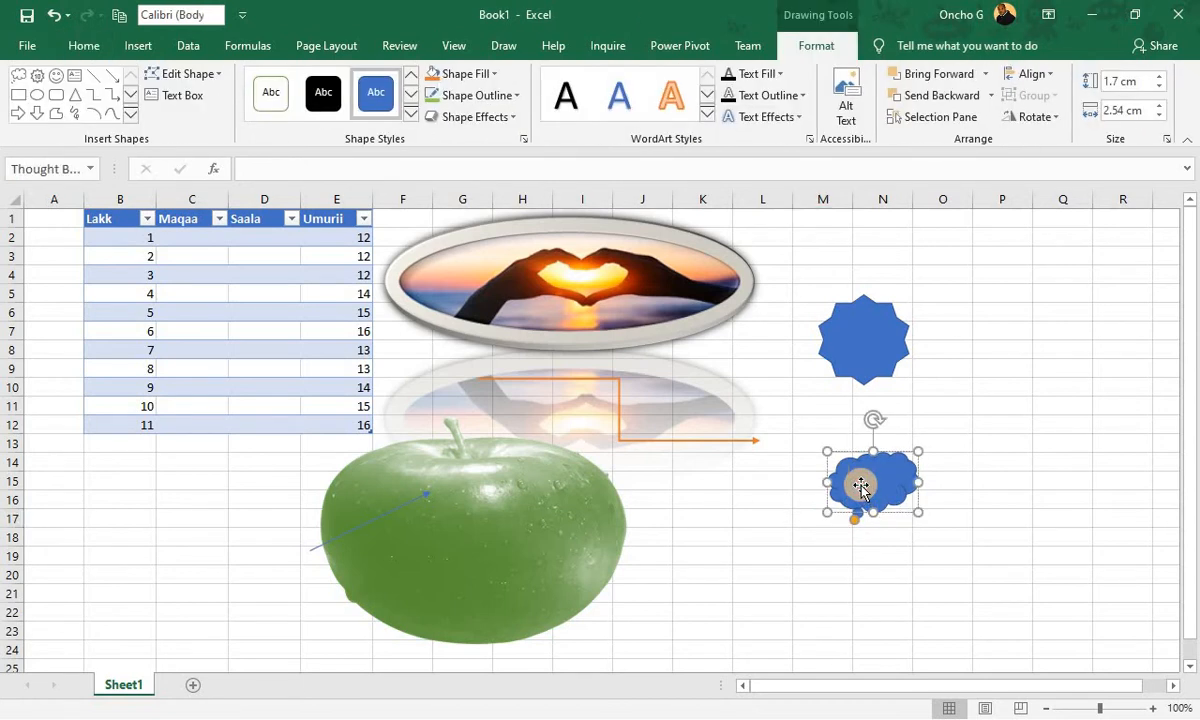
- Add the text "Hello" to the cloud callout and move it to columns K and L beneath the orange connector's arrowhead
{"action": "left_click", "coordinate": [872, 343]}
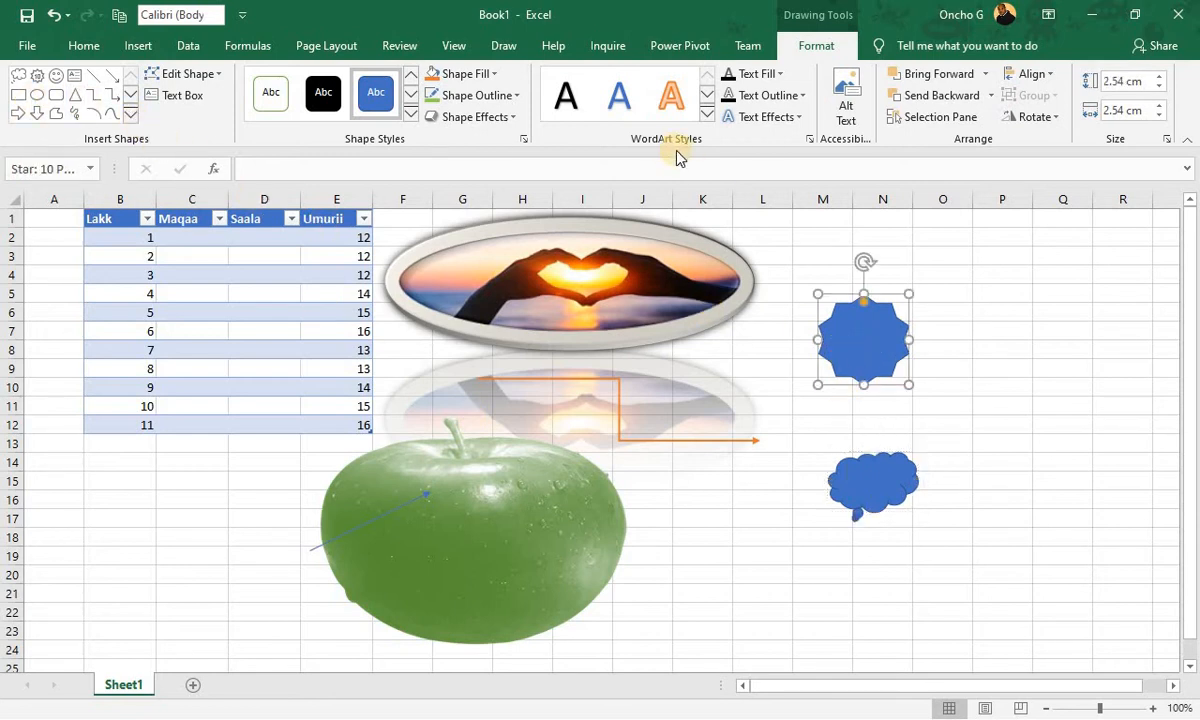
{"action": "left_click_drag", "start_coordinate": [868, 474], "coordinate": [795, 476]}
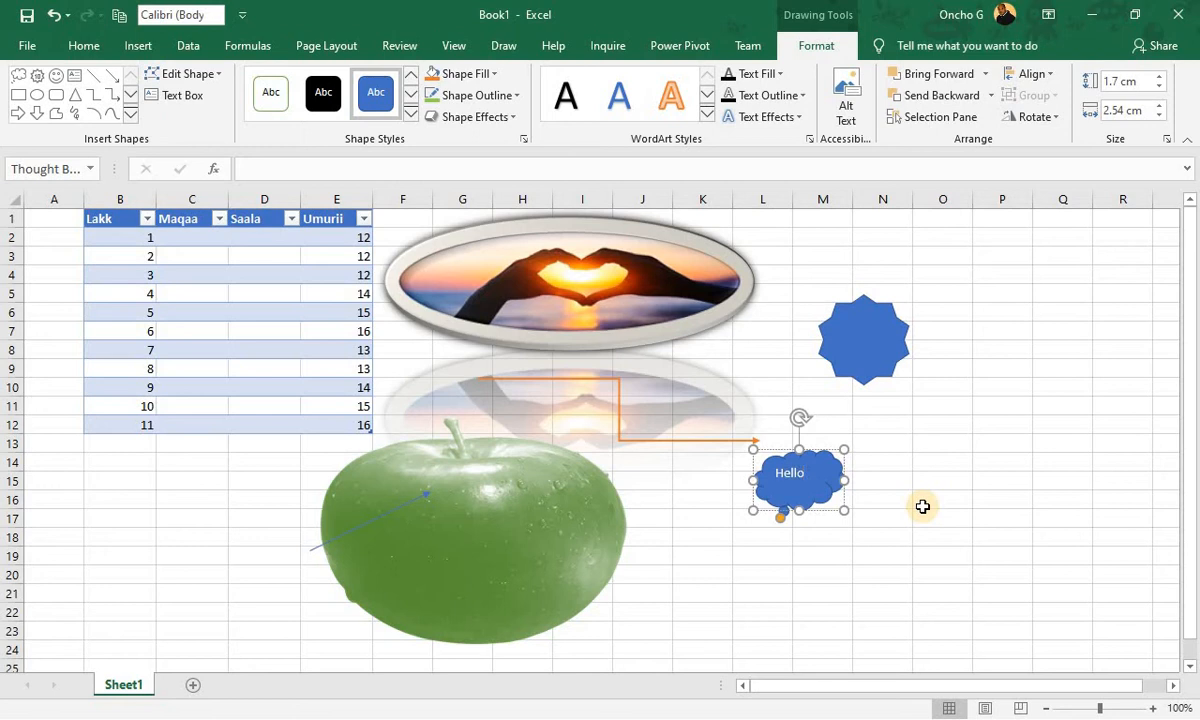
{"action": "left_click", "coordinate": [880, 498]}
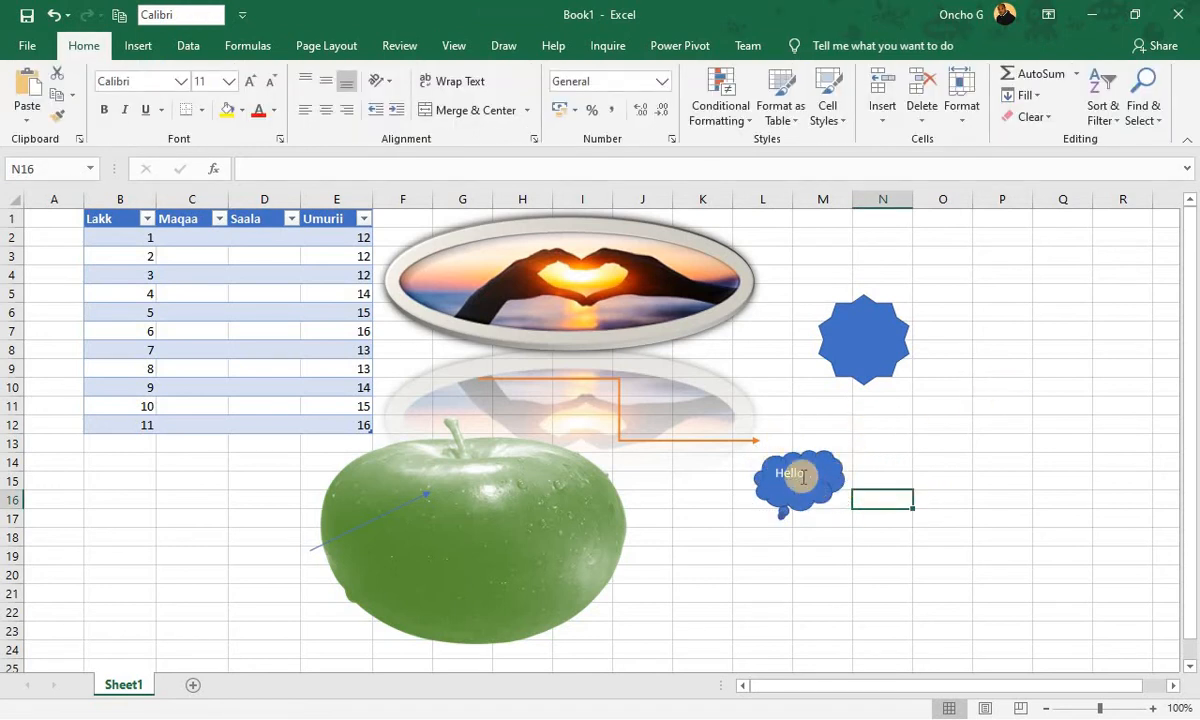
{"action": "mouse_move", "coordinate": [793, 474]}
{"action": "left_mouse_down"}
{"action": "mouse_move", "coordinate": [806, 476]}
{"action": "mouse_move", "coordinate": [746, 468]}
{"action": "left_mouse_up"}
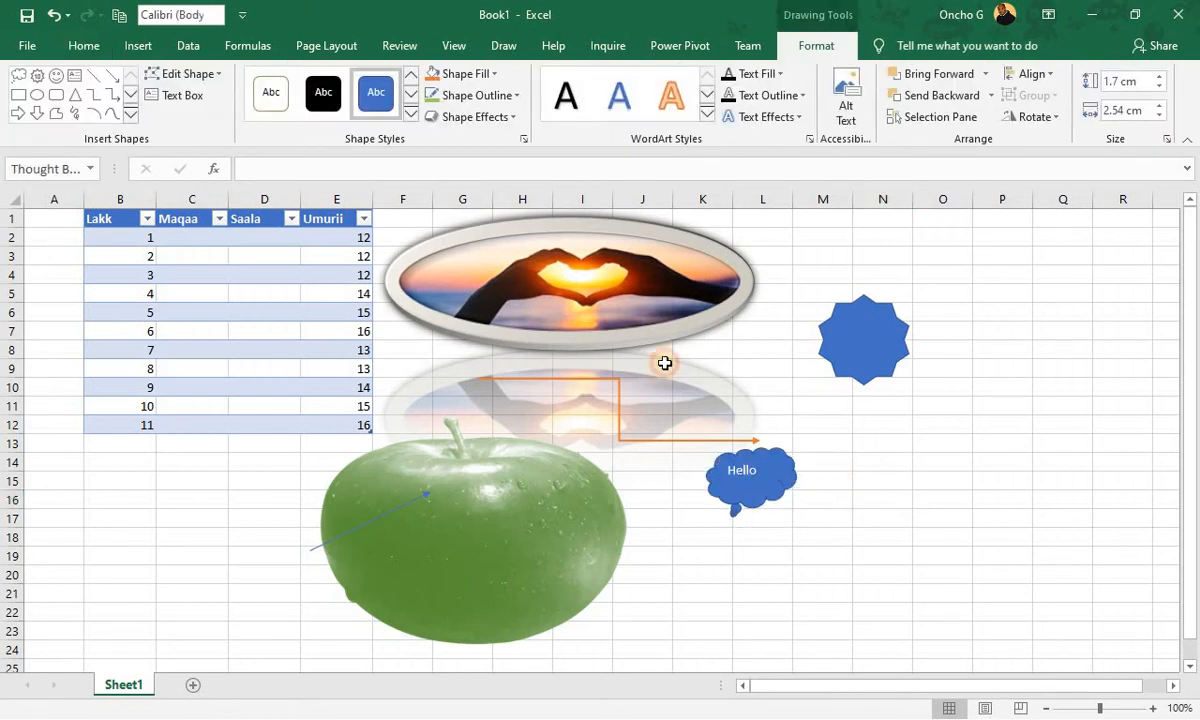
- Apply the orange outlined WordArt style to the callout's "Hello" text
{"action": "left_click", "coordinate": [570, 95]}
{"action": "left_click", "coordinate": [668, 97]}
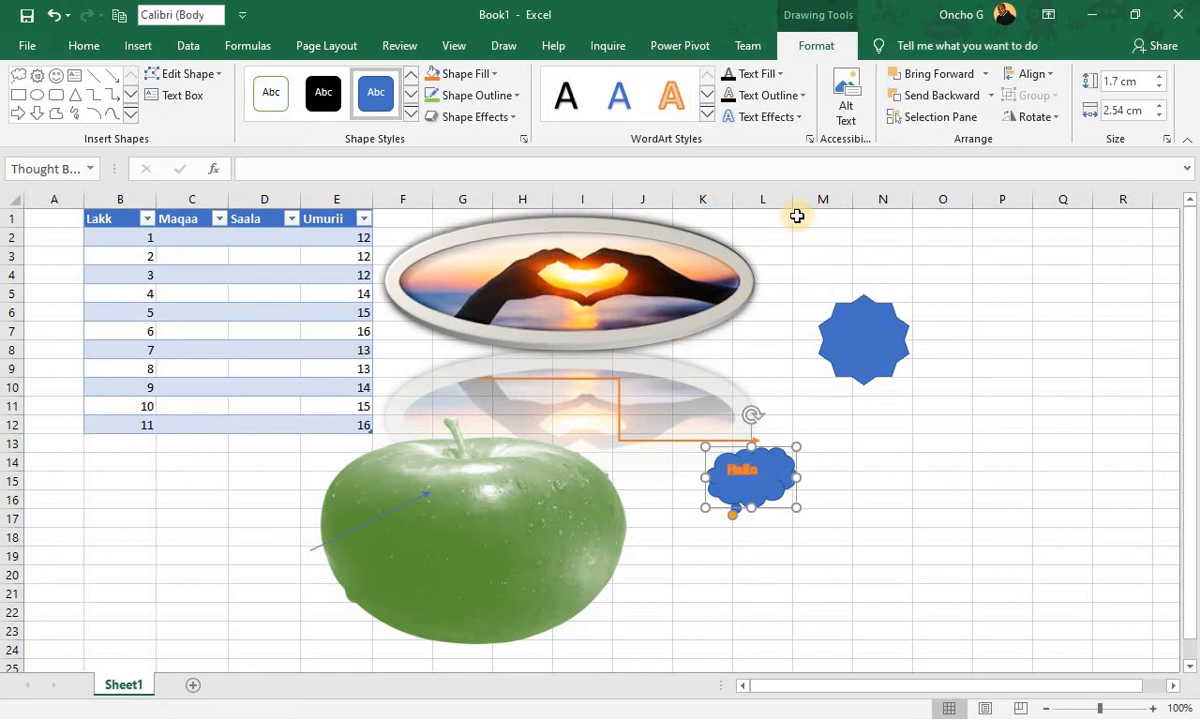
- Try the white fill with green outline theme style and the transparent grey preset on the cloud callout
{"action": "left_click", "coordinate": [284, 103]}
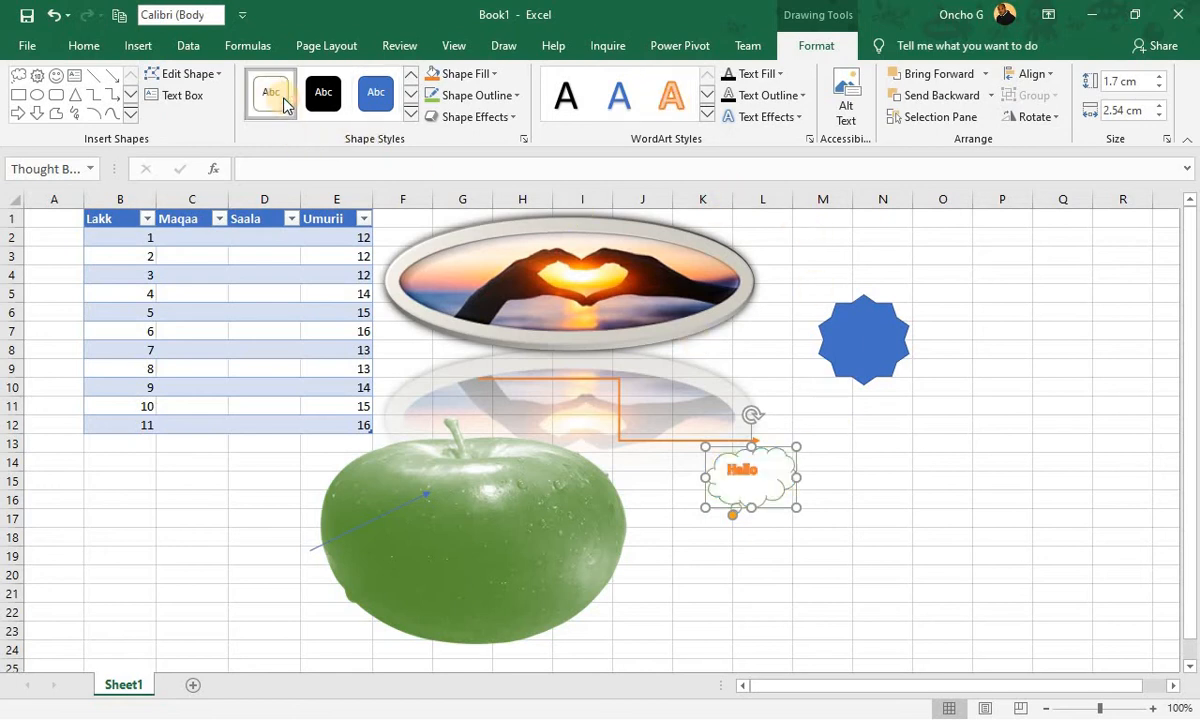
{"action": "left_click", "coordinate": [410, 116]}
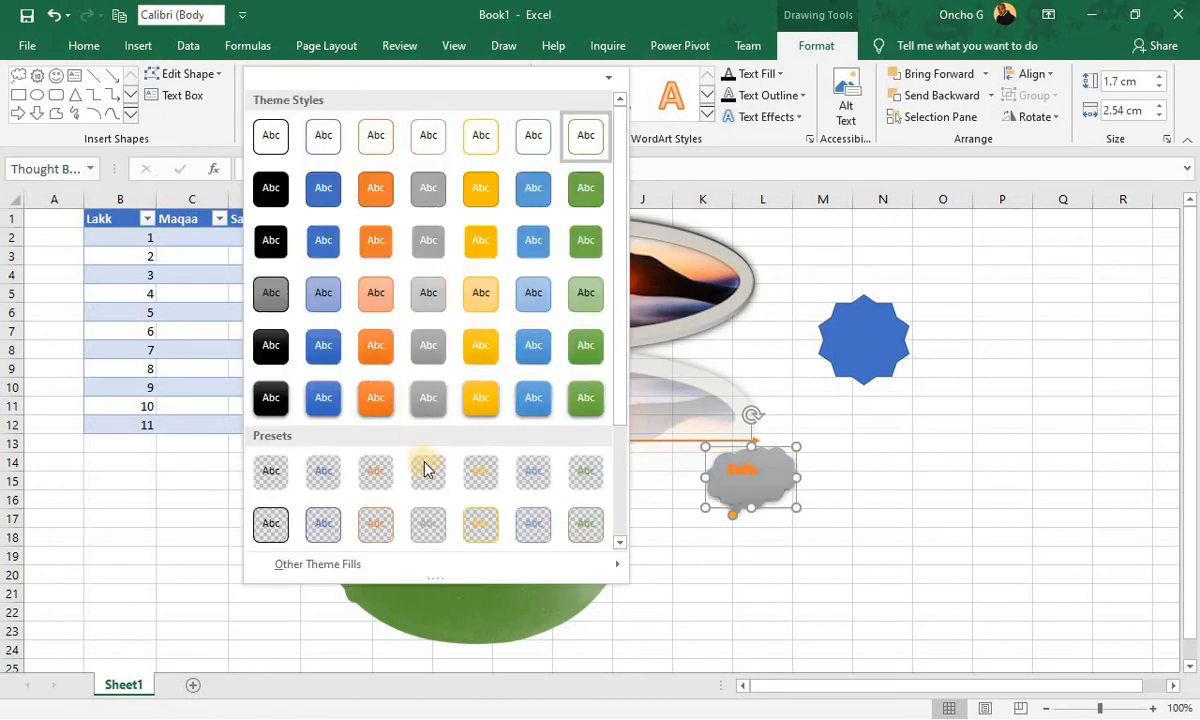
{"action": "left_click", "coordinate": [428, 468]}
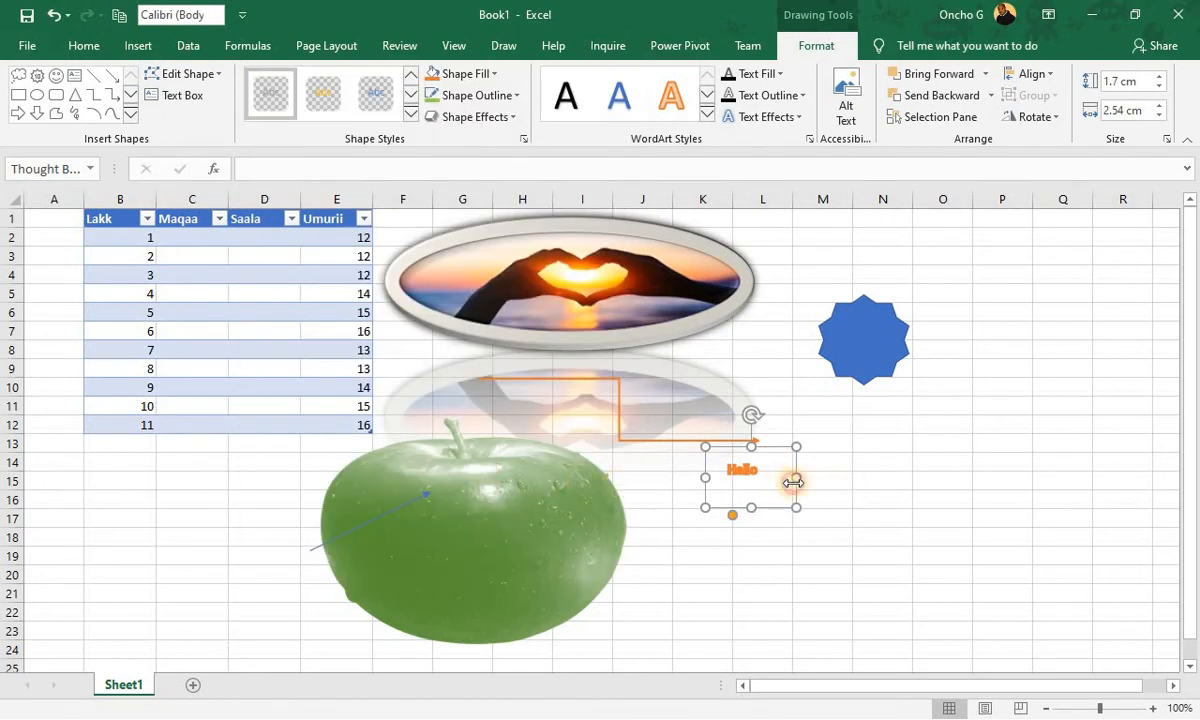
{"action": "left_click", "coordinate": [940, 480]}
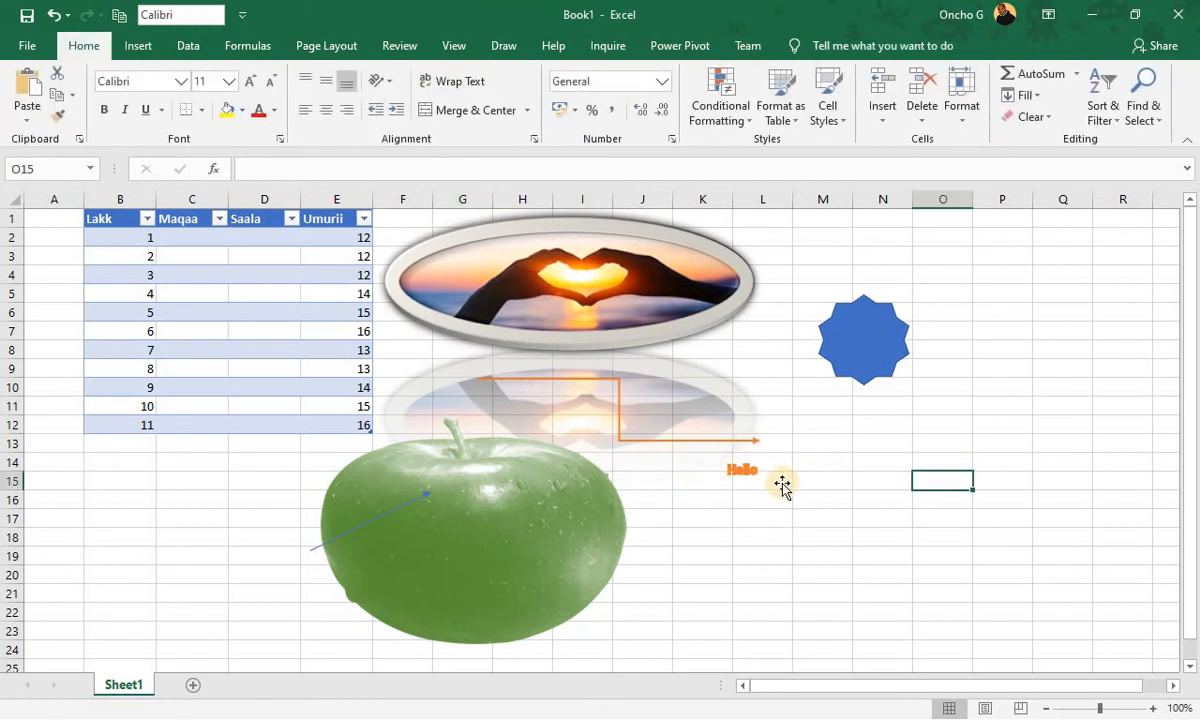
{"action": "left_click", "coordinate": [750, 472]}
{"action": "left_click", "coordinate": [719, 479]}
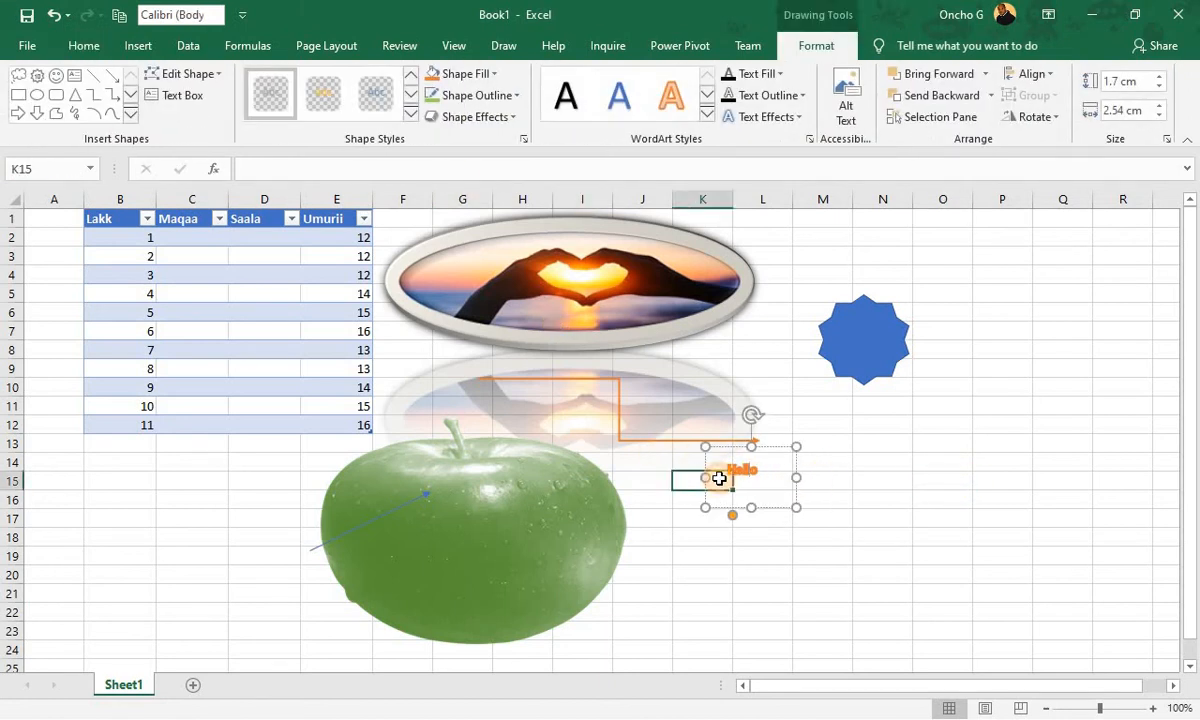
{"action": "left_click", "coordinate": [745, 474]}
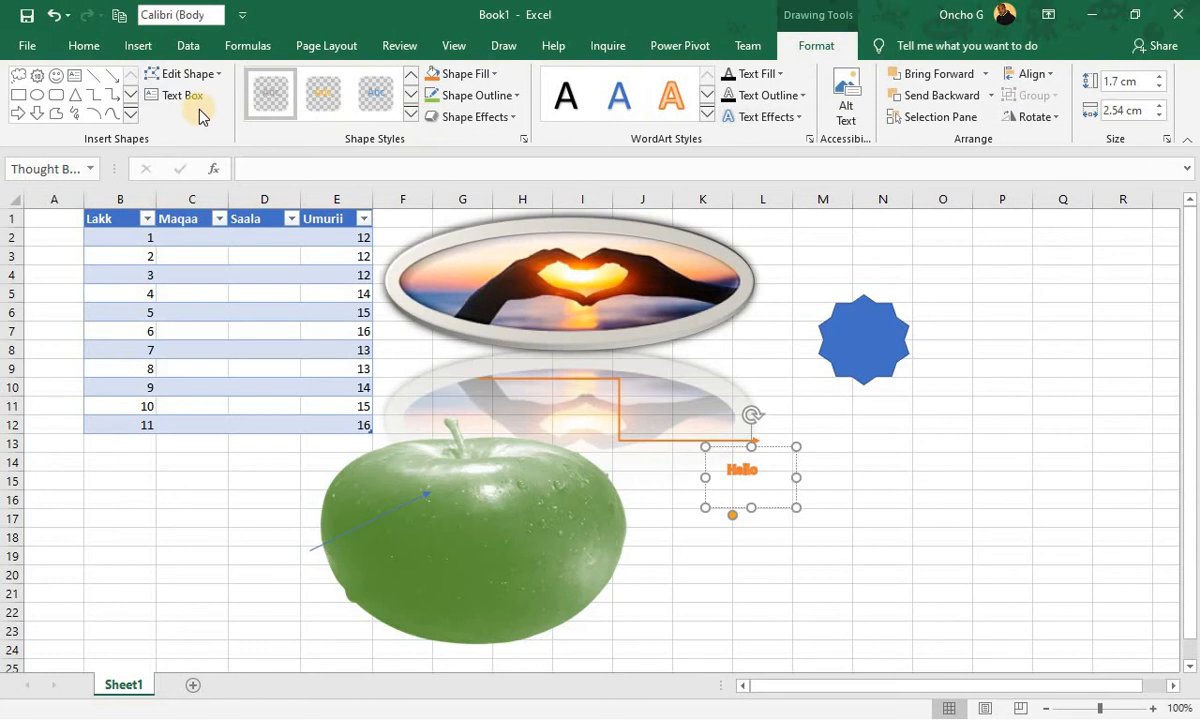
- Give the cloud callout a gold outline, replaced by the green filled theme style
{"action": "left_click", "coordinate": [512, 97]}
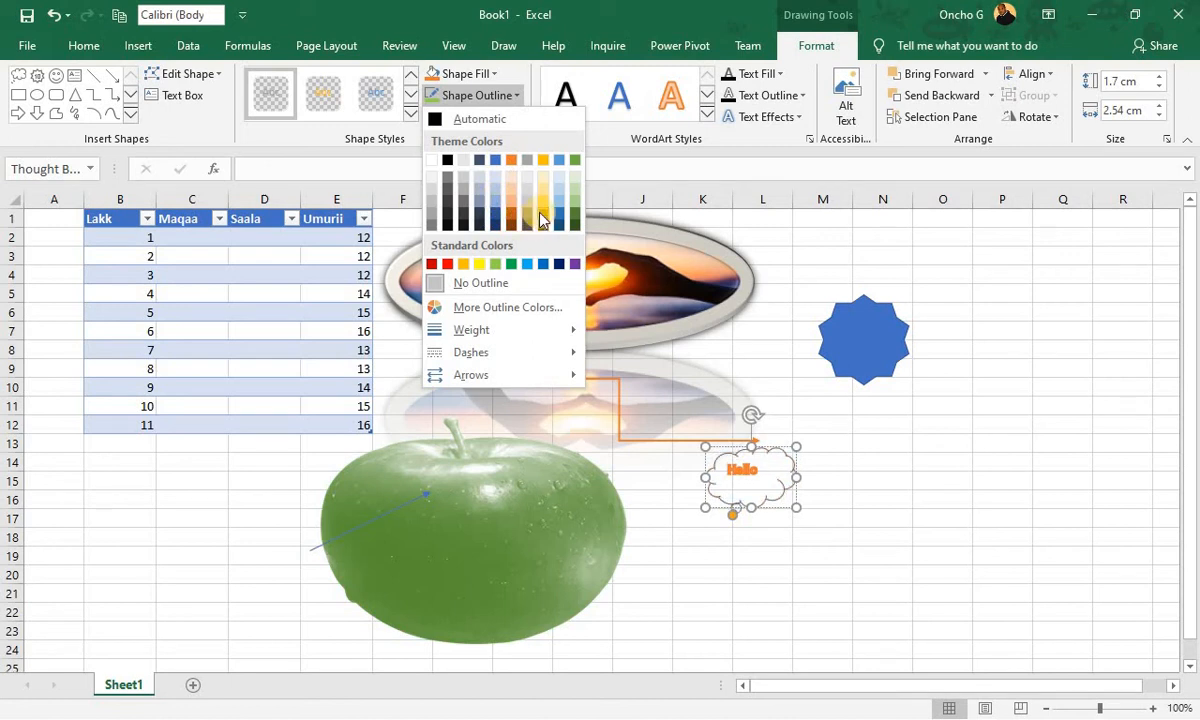
{"action": "left_click", "coordinate": [525, 160]}
{"action": "left_click", "coordinate": [412, 76]}
{"action": "left_click", "coordinate": [412, 76]}
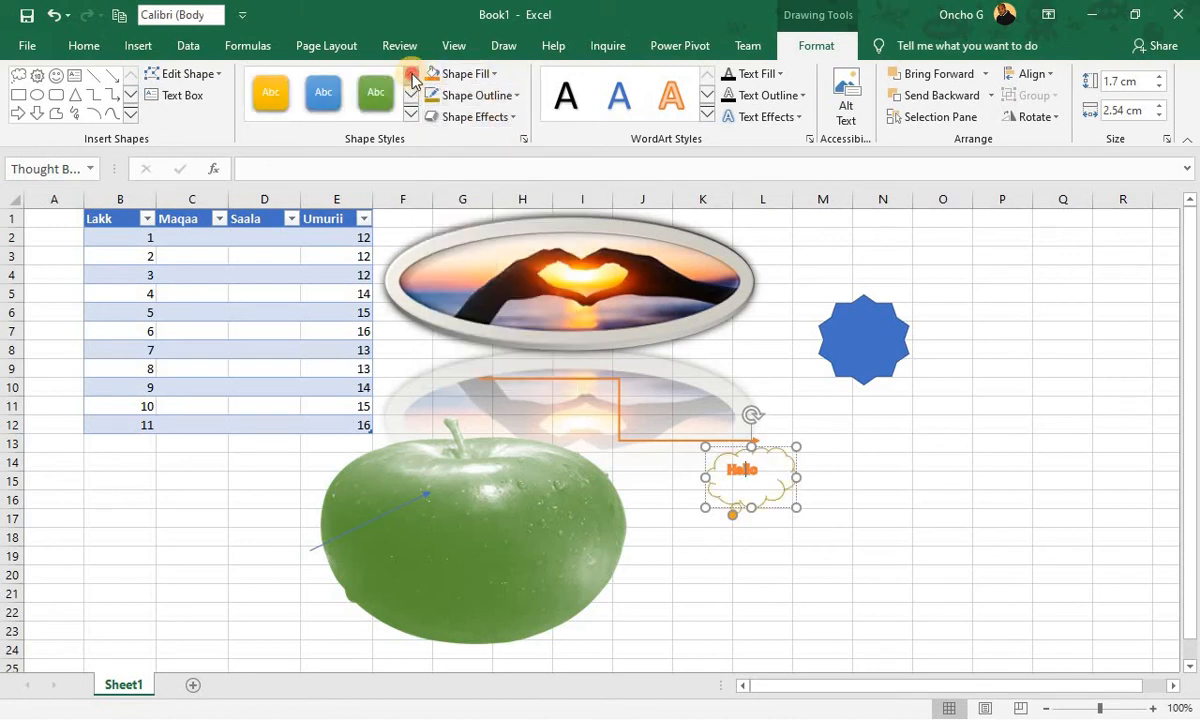
{"action": "left_click", "coordinate": [412, 76]}
{"action": "left_click", "coordinate": [412, 76]}
{"action": "left_click", "coordinate": [330, 97]}
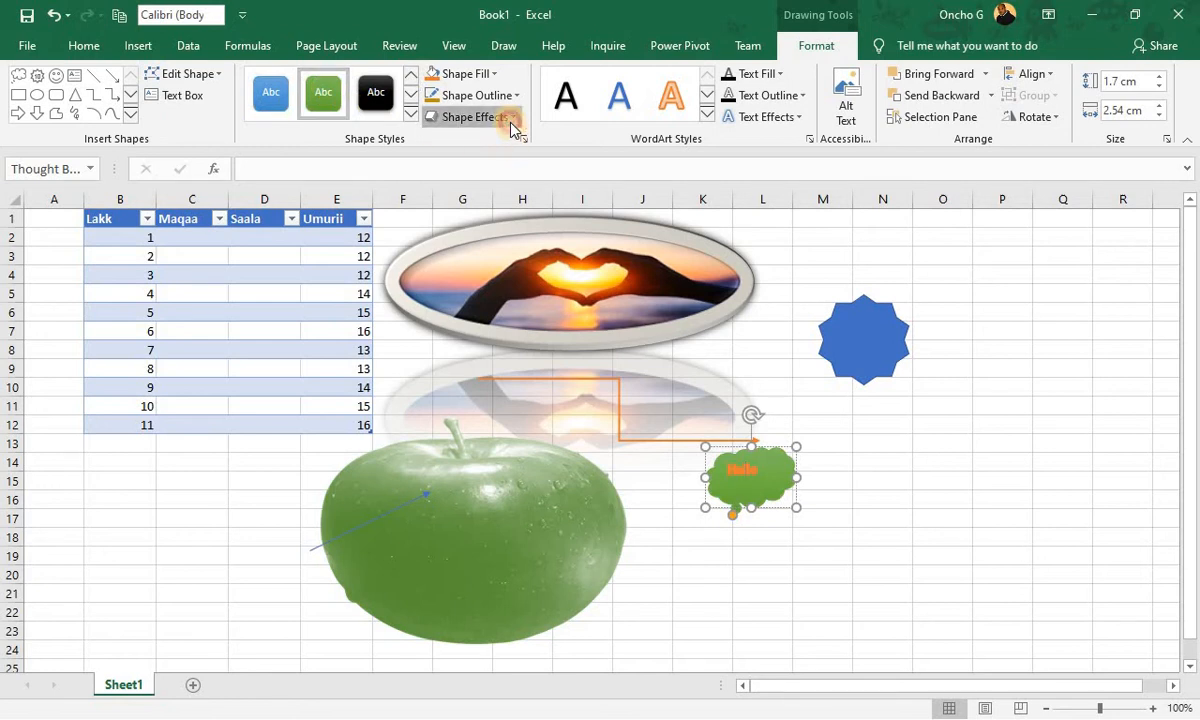
{"action": "left_click", "coordinate": [505, 118]}
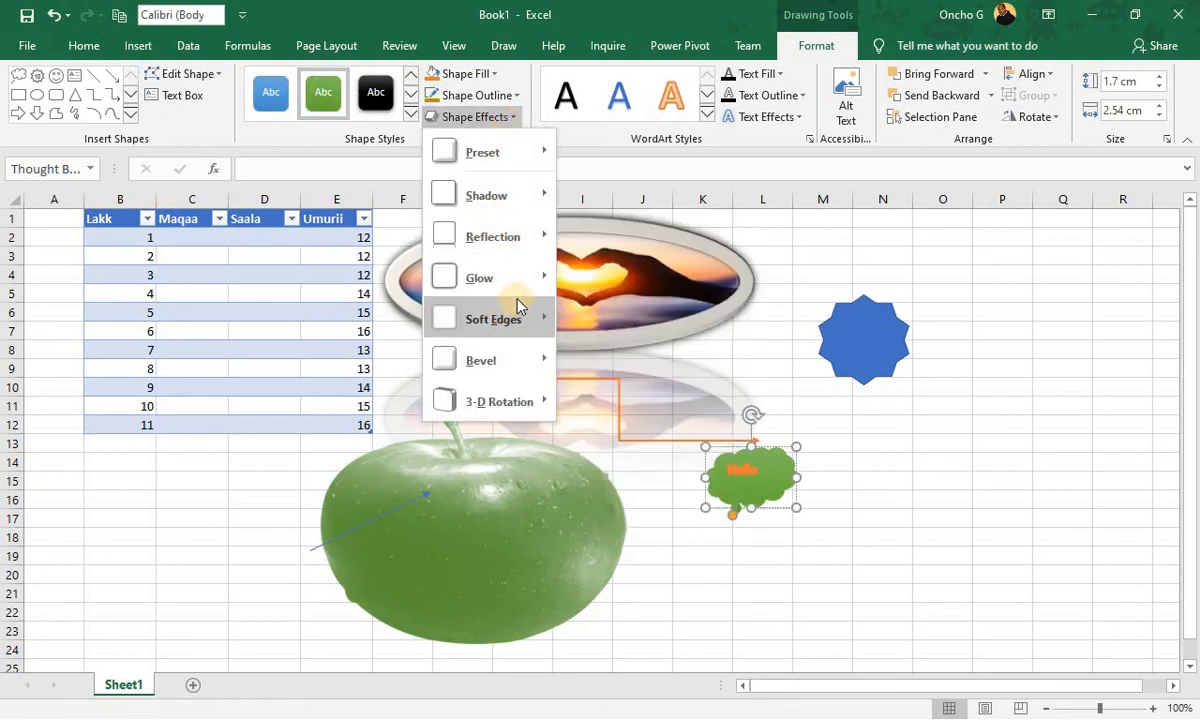
{"action": "left_click", "coordinate": [132, 48]}
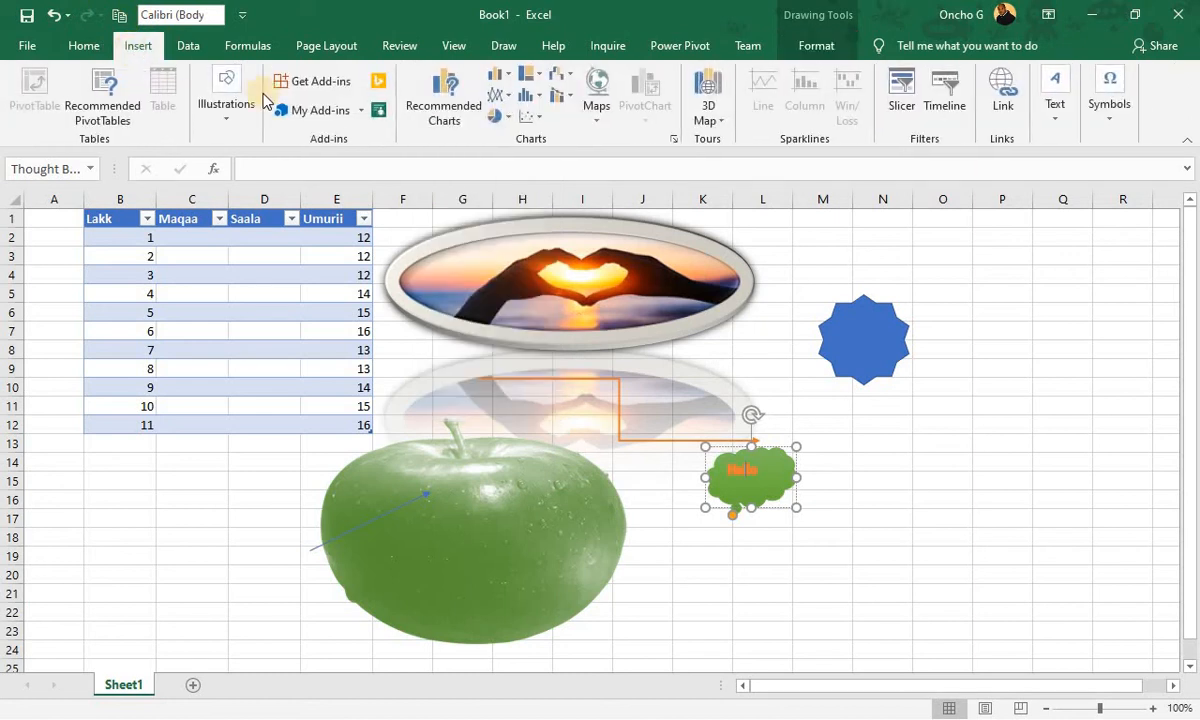
{"action": "left_click", "coordinate": [224, 120]}
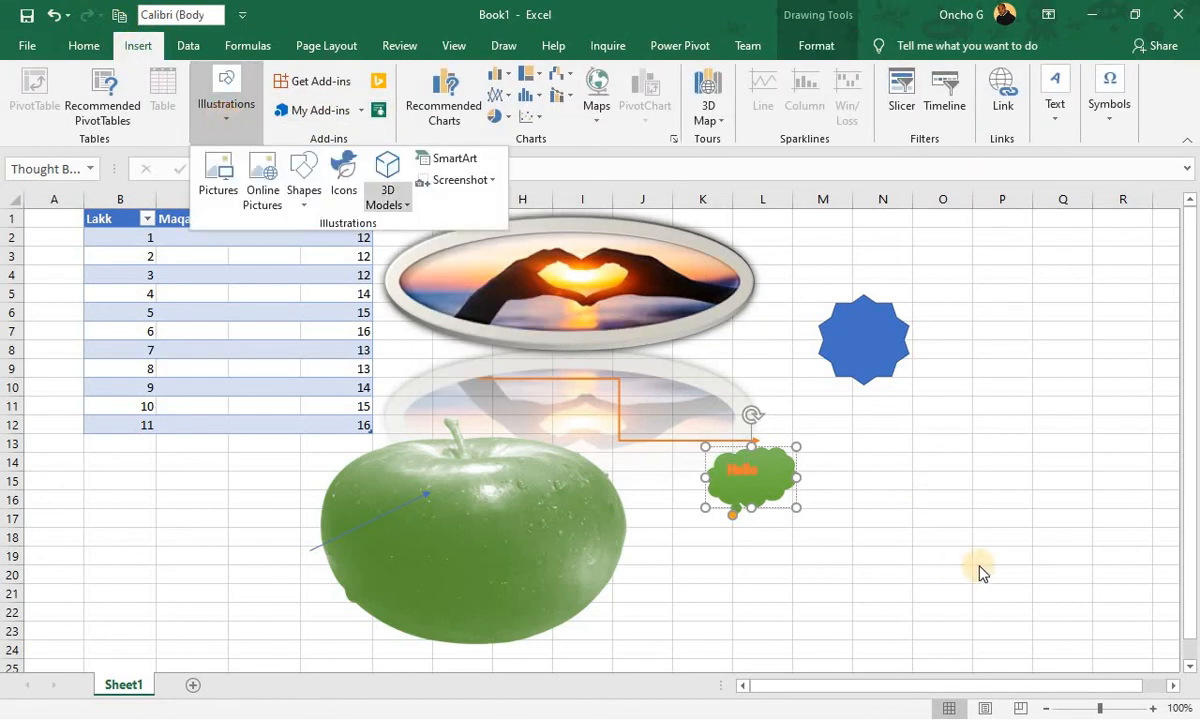
{"action": "left_click", "coordinate": [872, 516]}
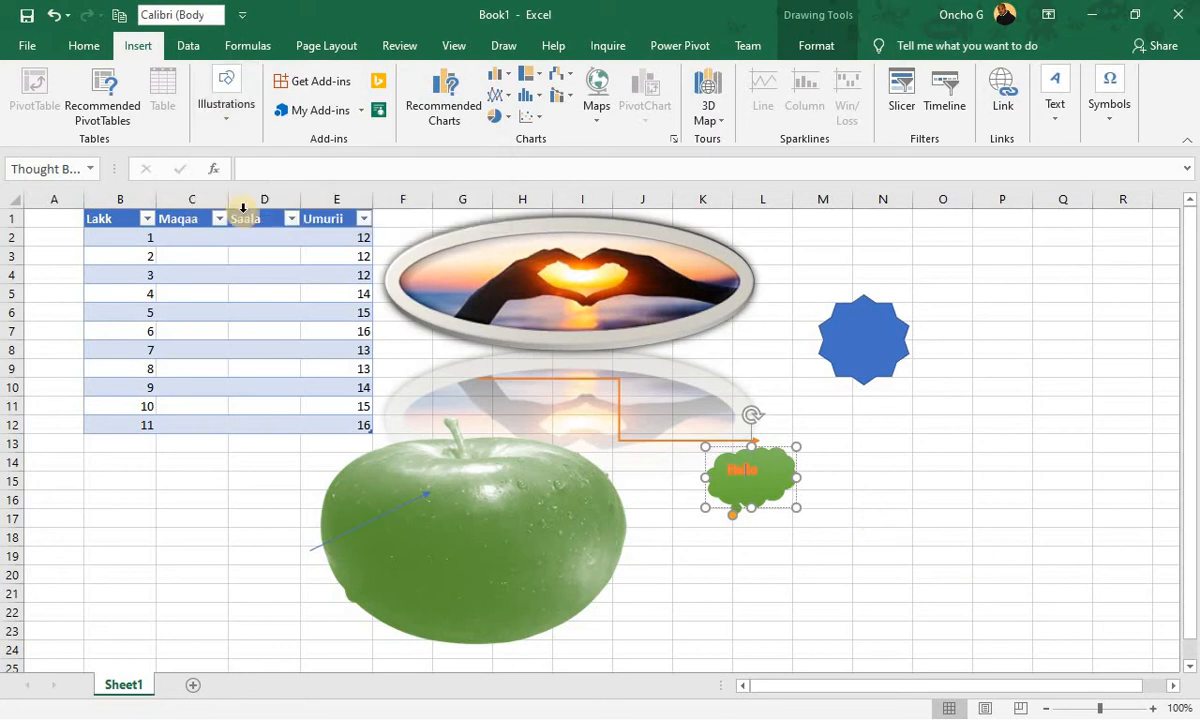
- Select cell B18 below the table and open the icon library for insertion
{"action": "left_click", "coordinate": [143, 538]}
{"action": "left_click", "coordinate": [228, 130]}
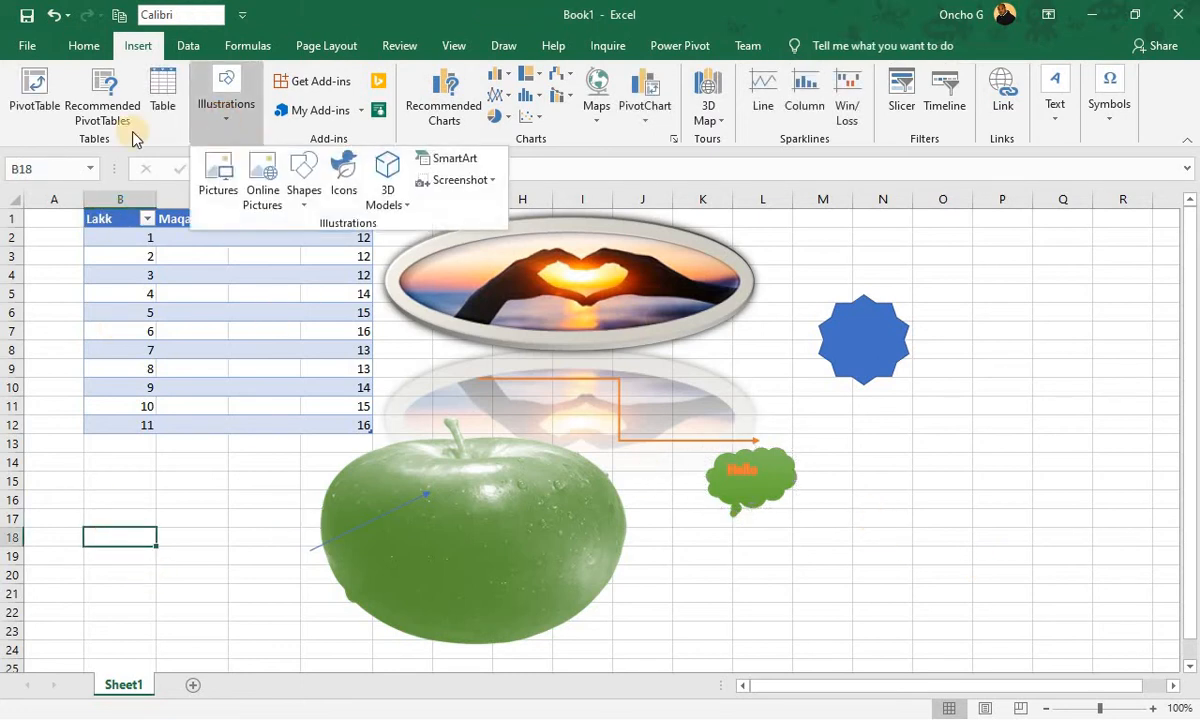
{"action": "left_click", "coordinate": [338, 172]}
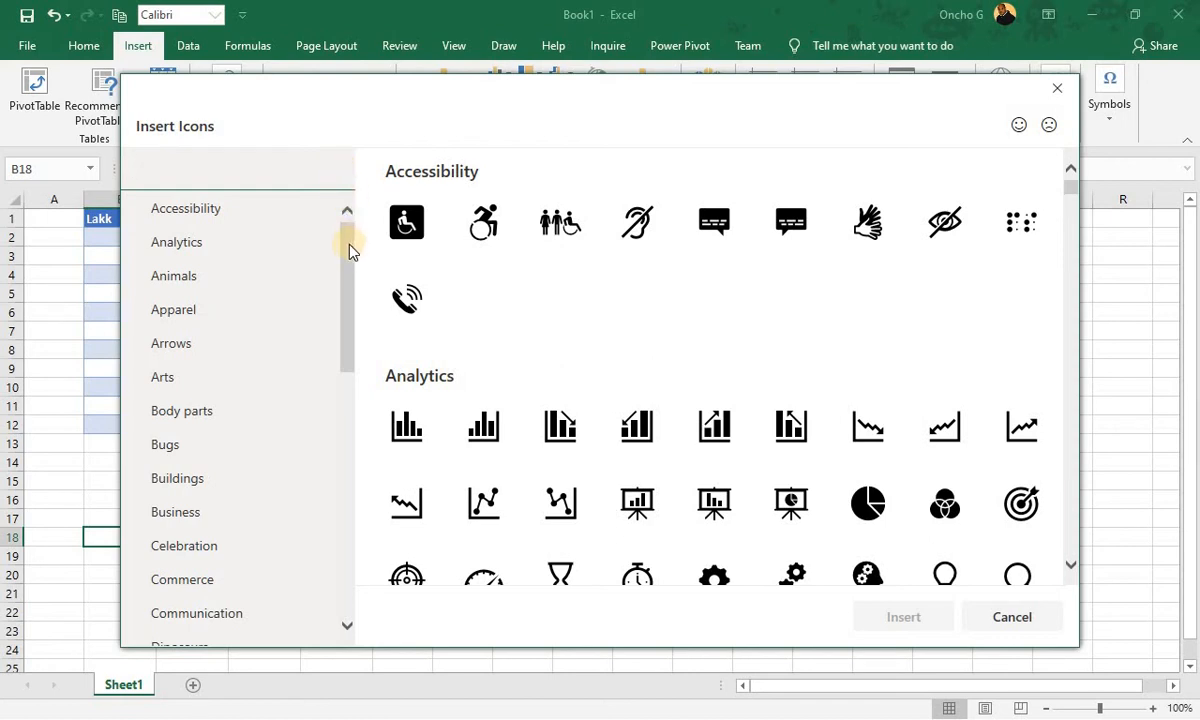
- Browse the icon library's Holidays, Landscape, Location, Medical, Occupations and People categories
{"action": "left_click_drag", "start_coordinate": [337, 273], "coordinate": [340, 386]}
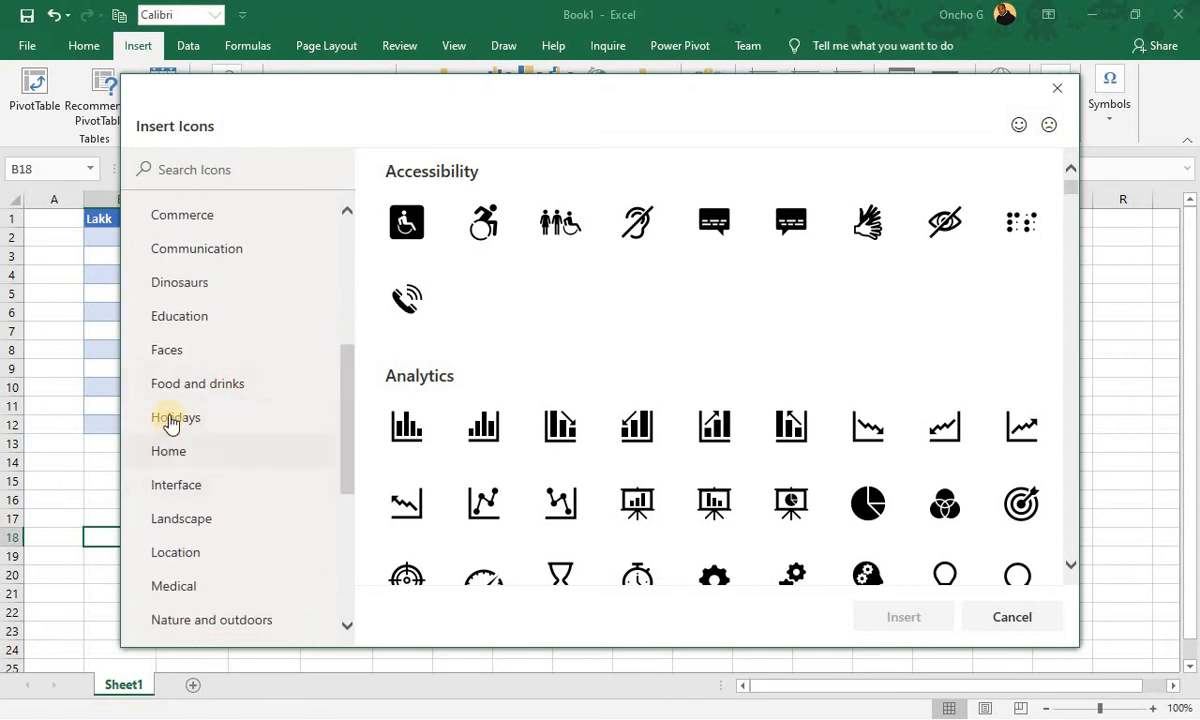
{"action": "left_click", "coordinate": [172, 419]}
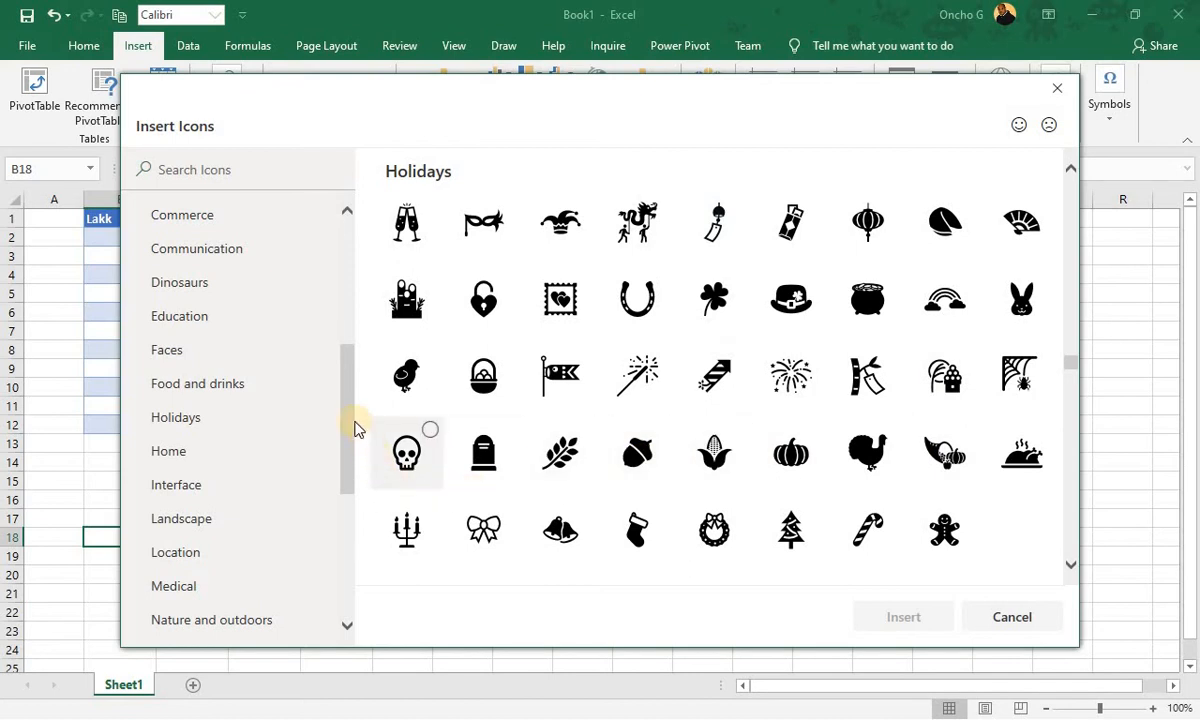
{"action": "left_click", "coordinate": [195, 528]}
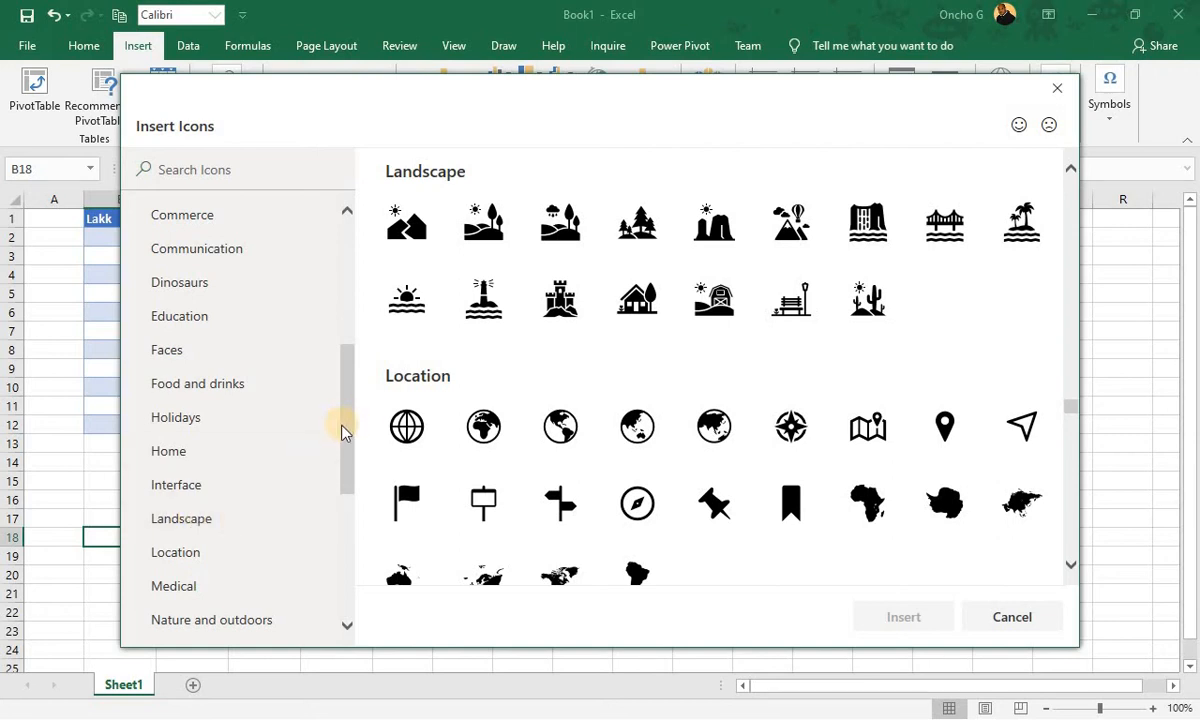
{"action": "left_click_drag", "start_coordinate": [345, 437], "coordinate": [349, 475]}
{"action": "left_click", "coordinate": [190, 442]}
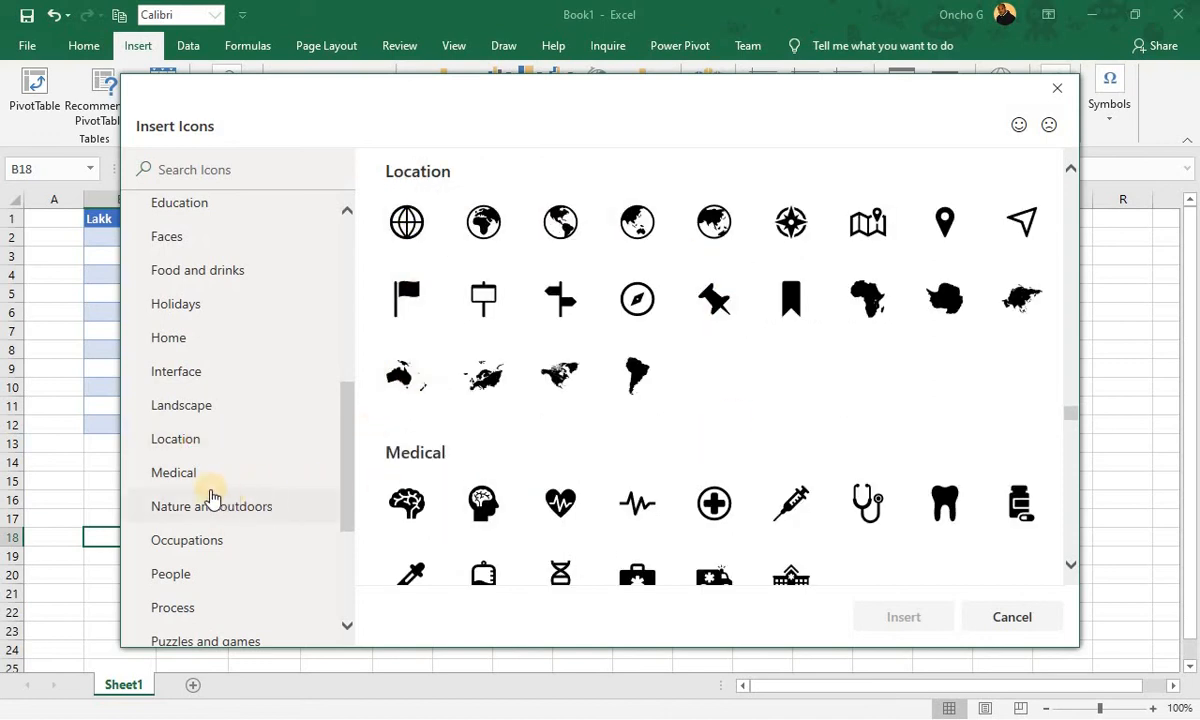
{"action": "left_click", "coordinate": [176, 476]}
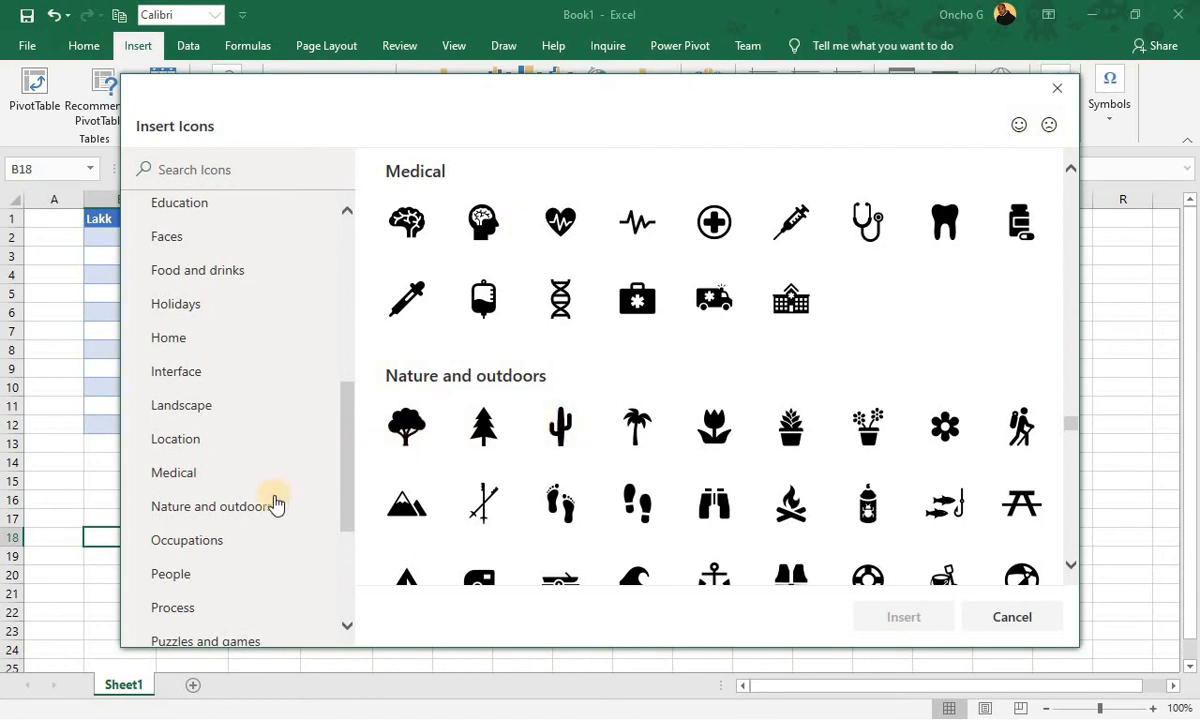
{"action": "left_click", "coordinate": [229, 542]}
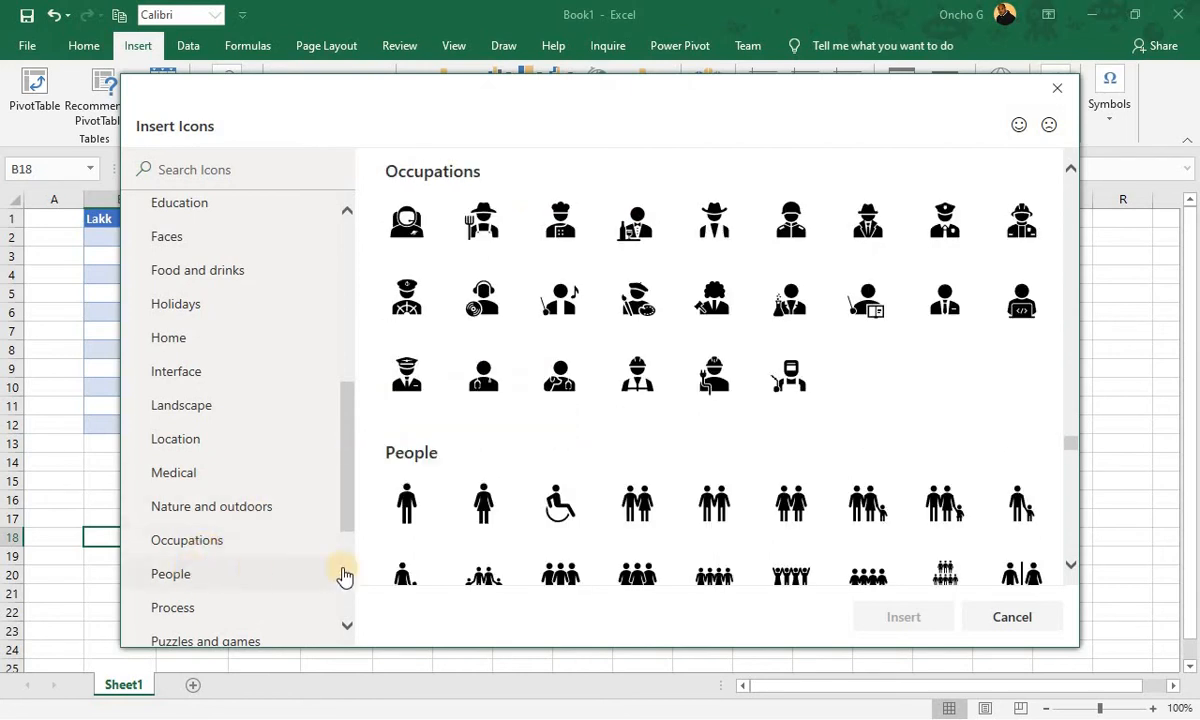
{"action": "left_click", "coordinate": [285, 570]}
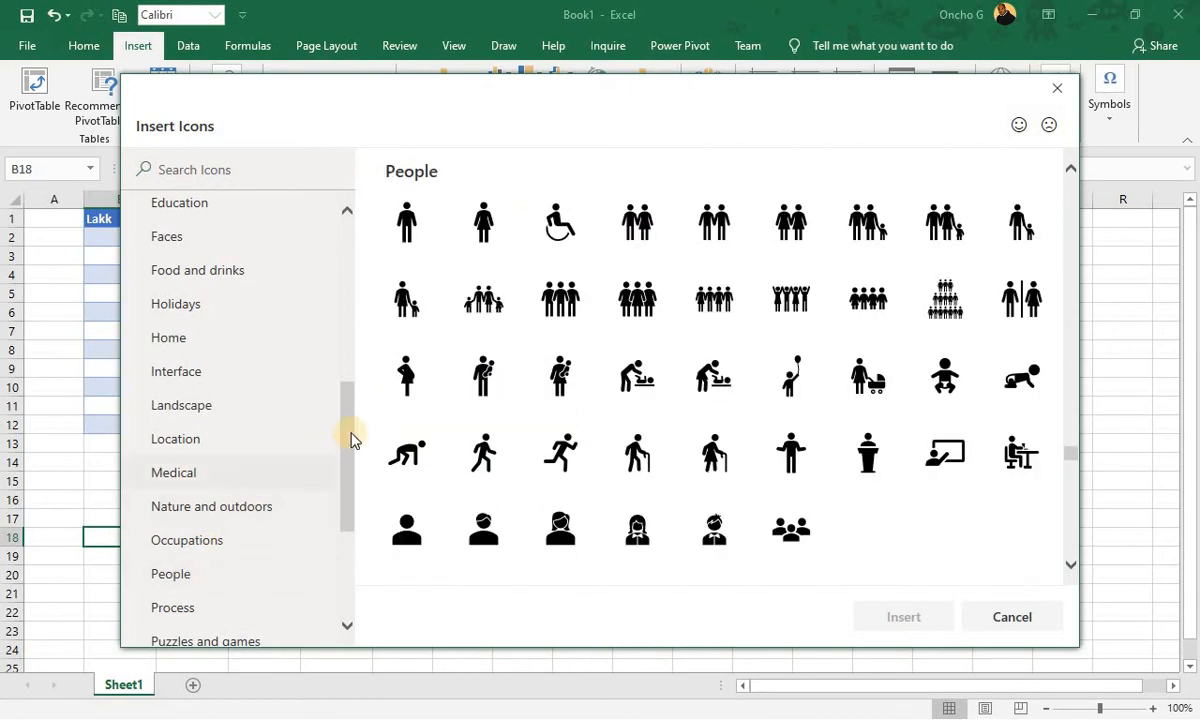
- Insert the diving swimmer icon from the Sports category at cell B18
{"action": "left_click_drag", "start_coordinate": [348, 438], "coordinate": [343, 523]}
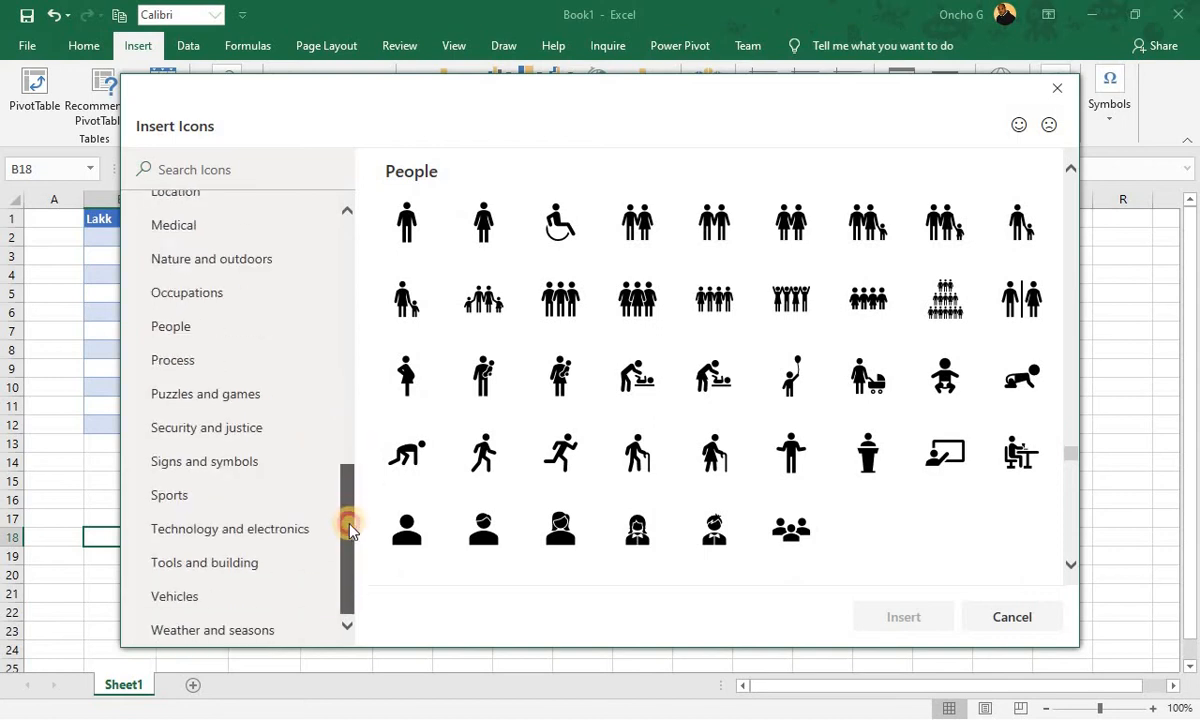
{"action": "left_click", "coordinate": [191, 505]}
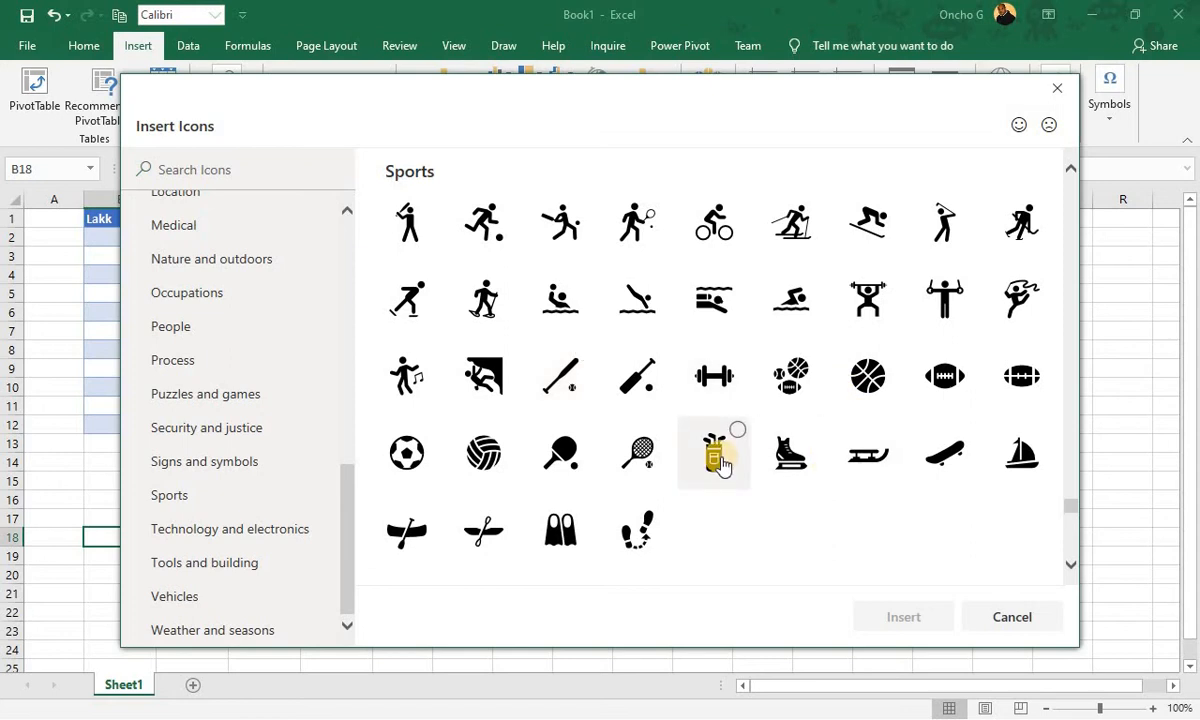
{"action": "left_click", "coordinate": [643, 305]}
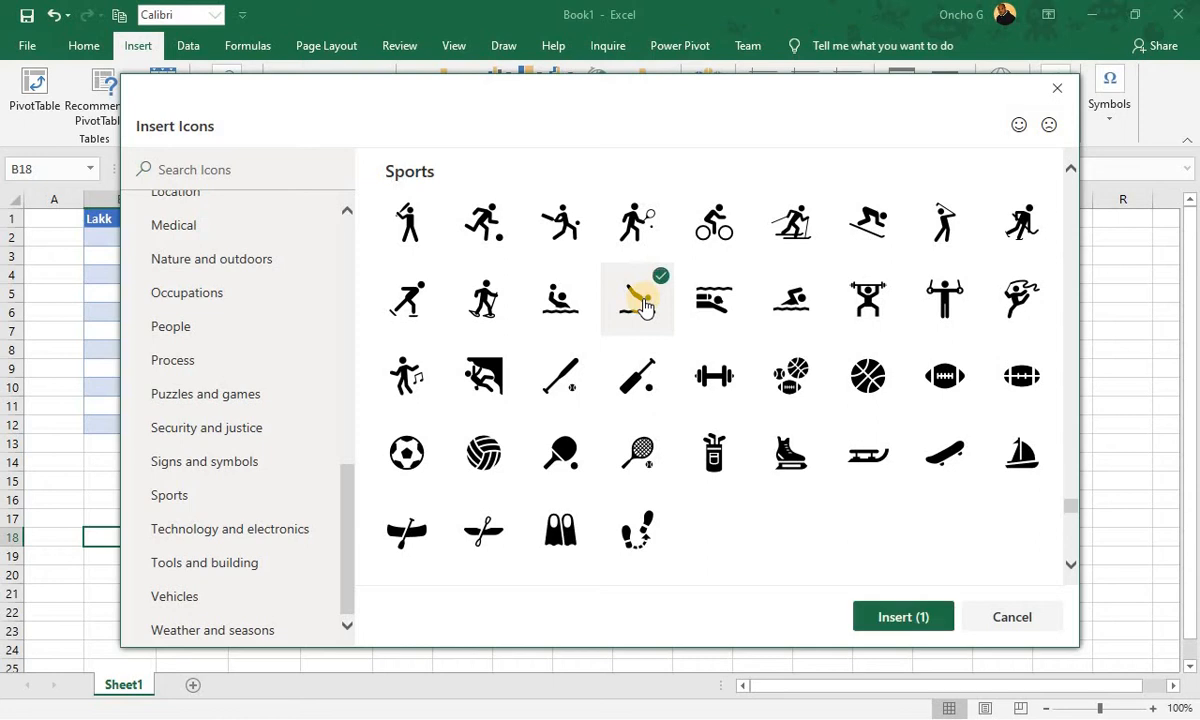
{"action": "left_click", "coordinate": [905, 614]}
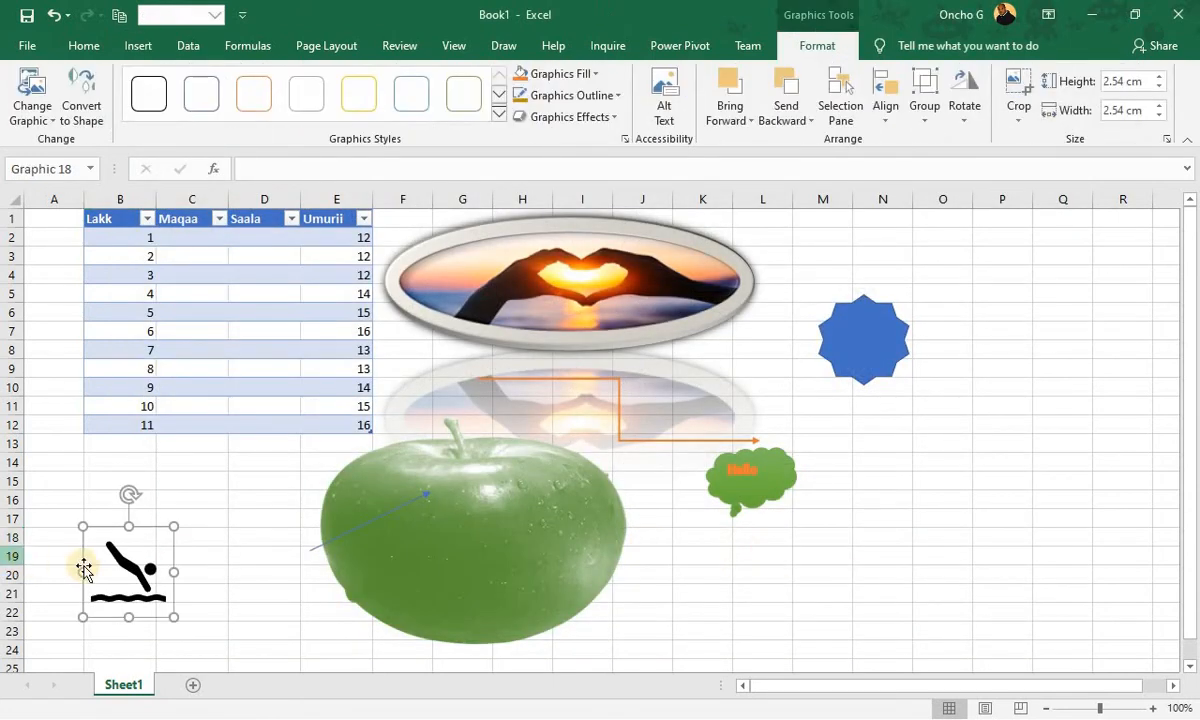
- Move the diving icon up beneath the table and restyle it with a gold outline and a blue fill
{"action": "left_click_drag", "start_coordinate": [114, 565], "coordinate": [123, 503]}
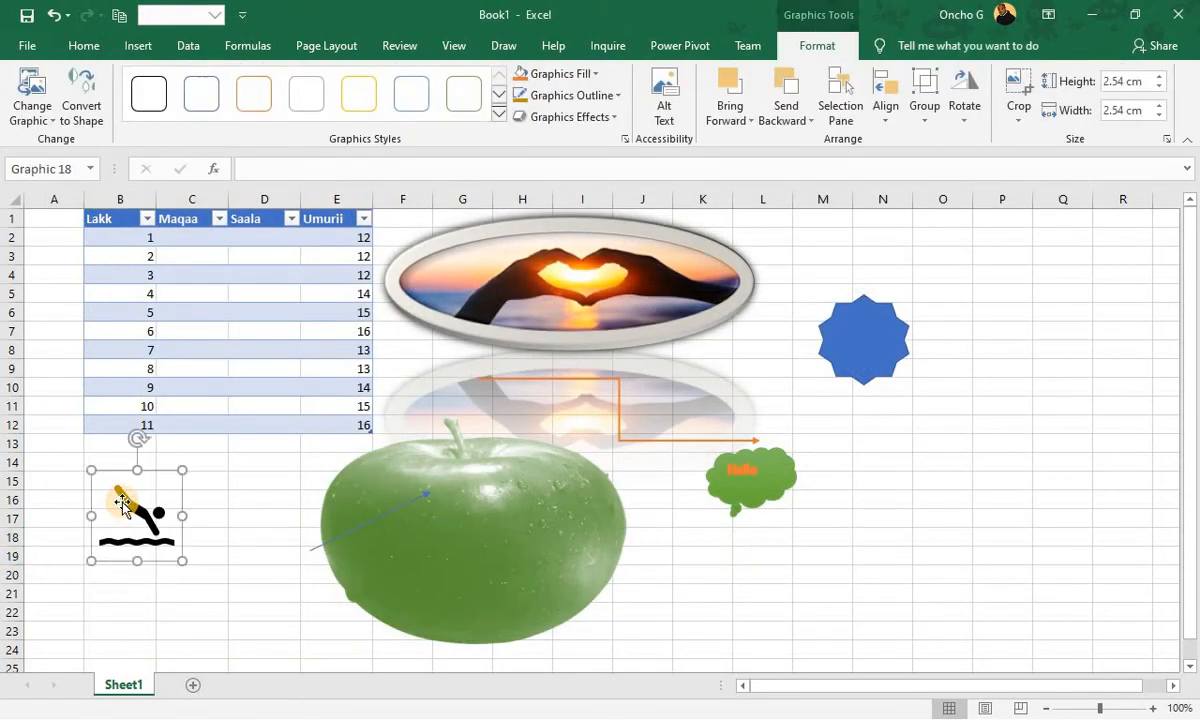
{"action": "left_click", "coordinate": [359, 97]}
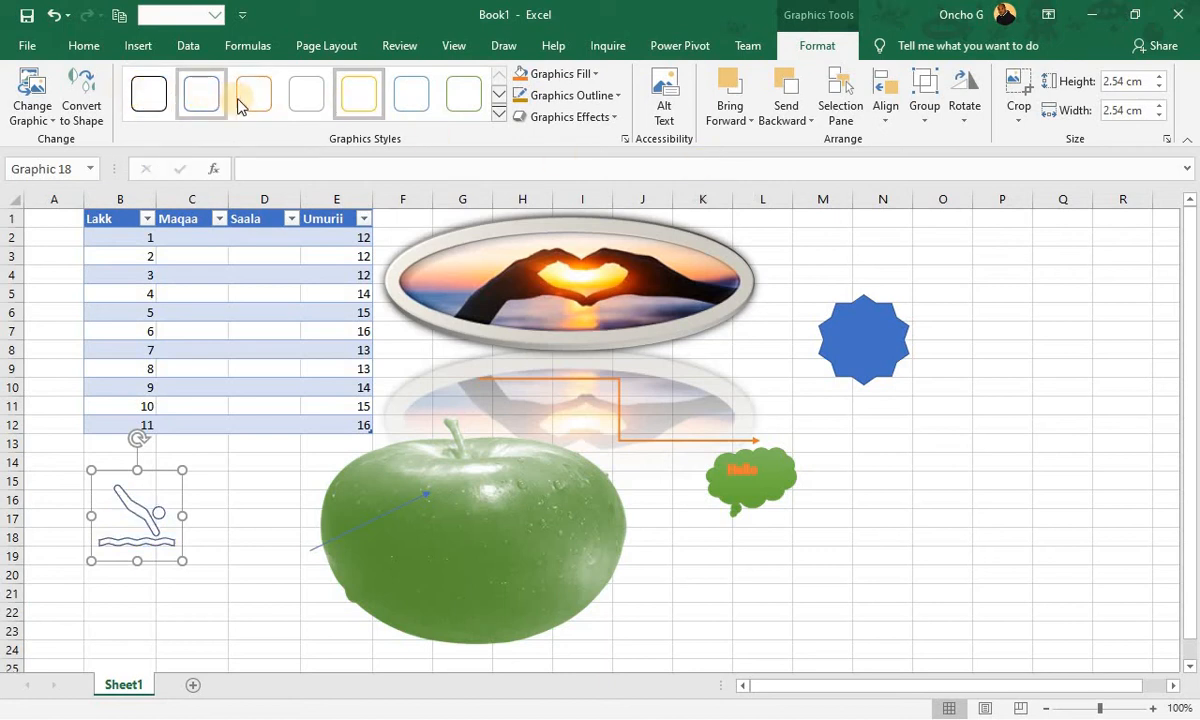
{"action": "left_click", "coordinate": [548, 78]}
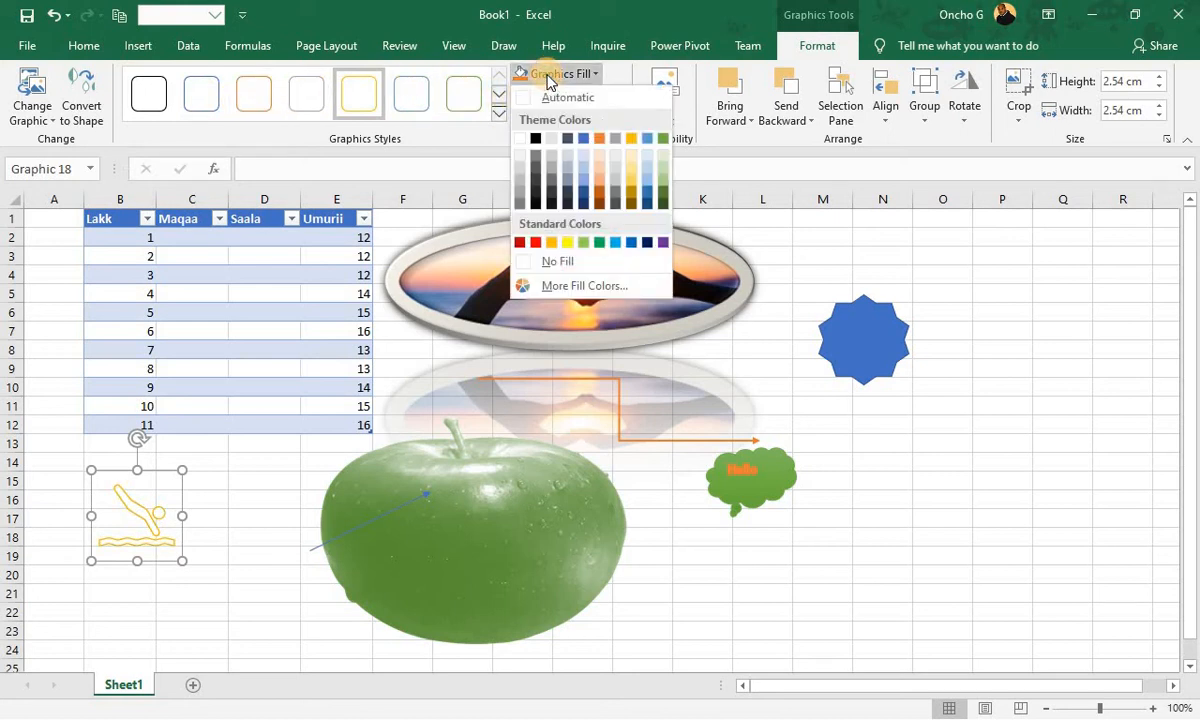
{"action": "left_click", "coordinate": [586, 143]}
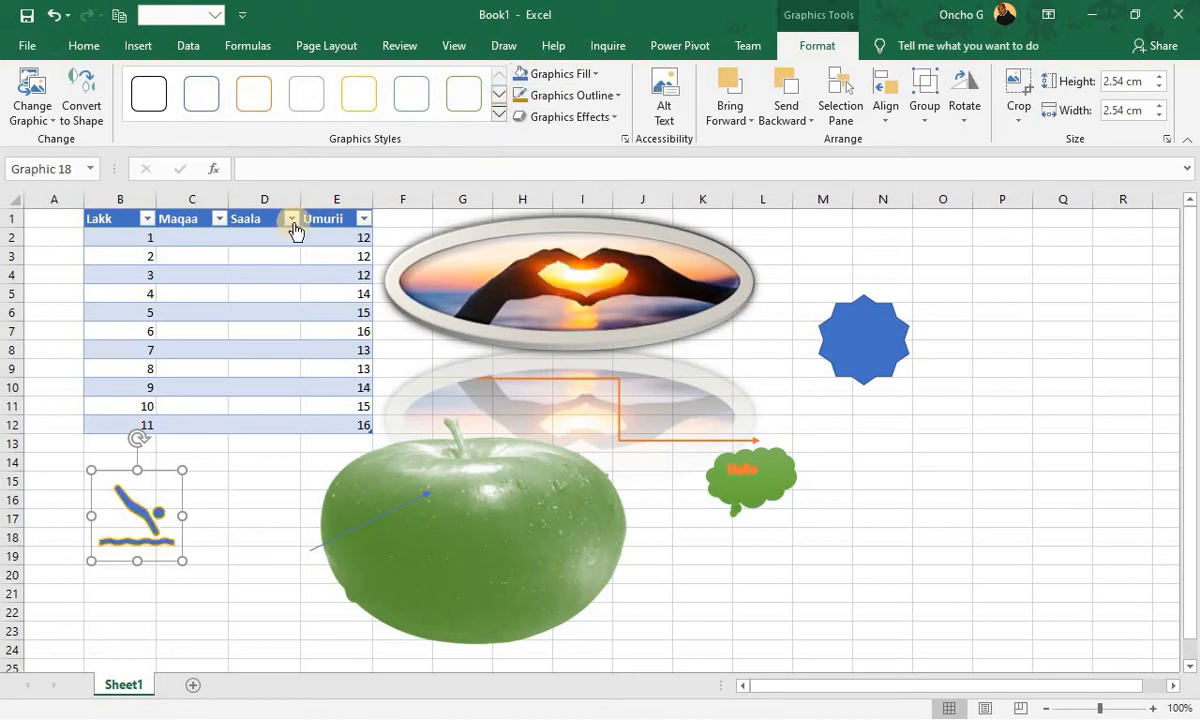
- Select cell D15 and open the online 3D model library for insertion
{"action": "left_click", "coordinate": [241, 481]}
{"action": "left_click", "coordinate": [140, 46]}
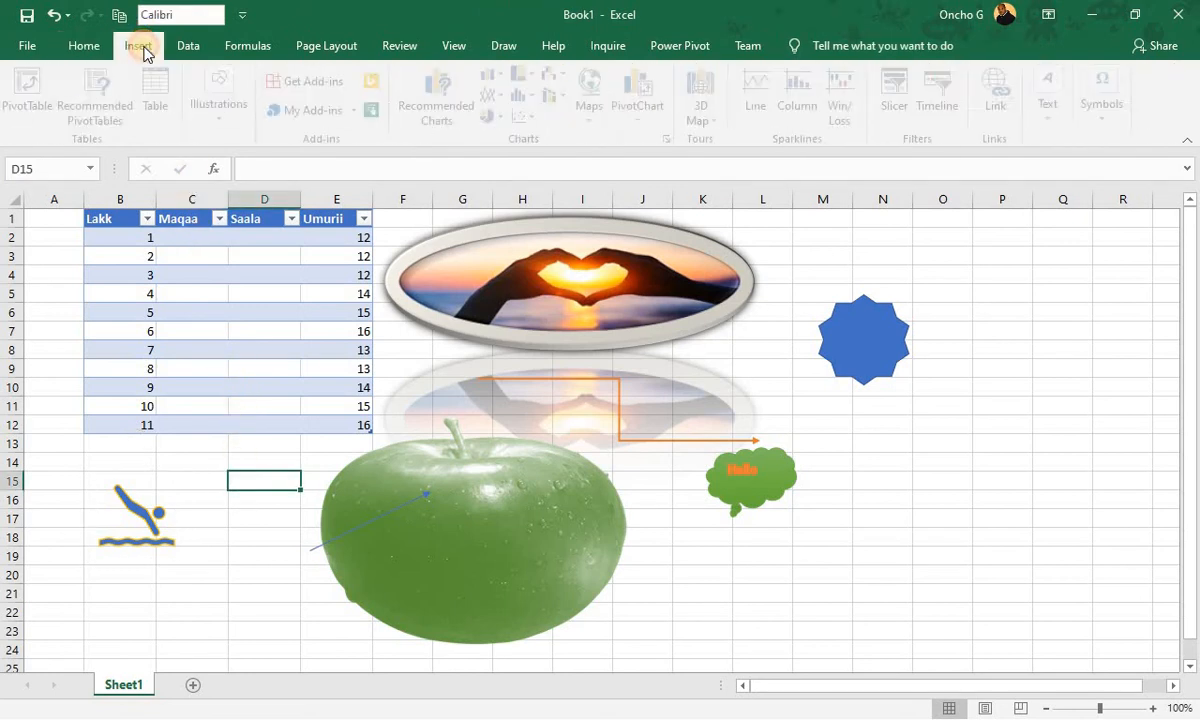
{"action": "left_click", "coordinate": [224, 115]}
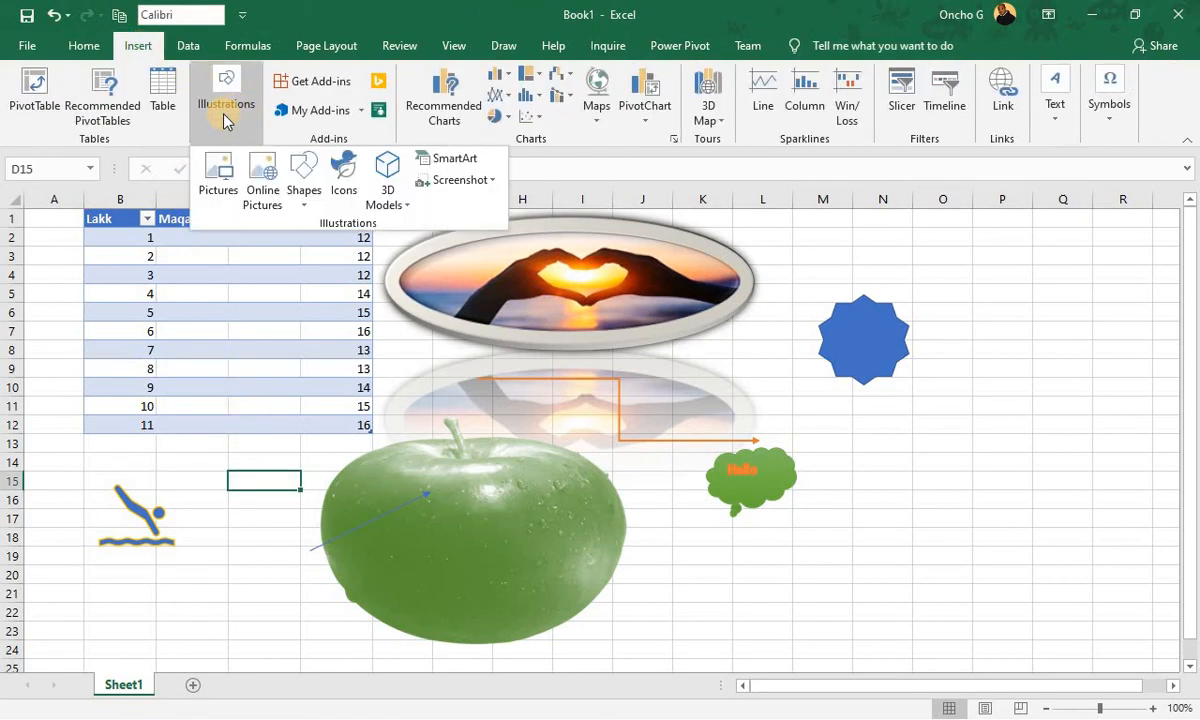
{"action": "left_click", "coordinate": [403, 208]}
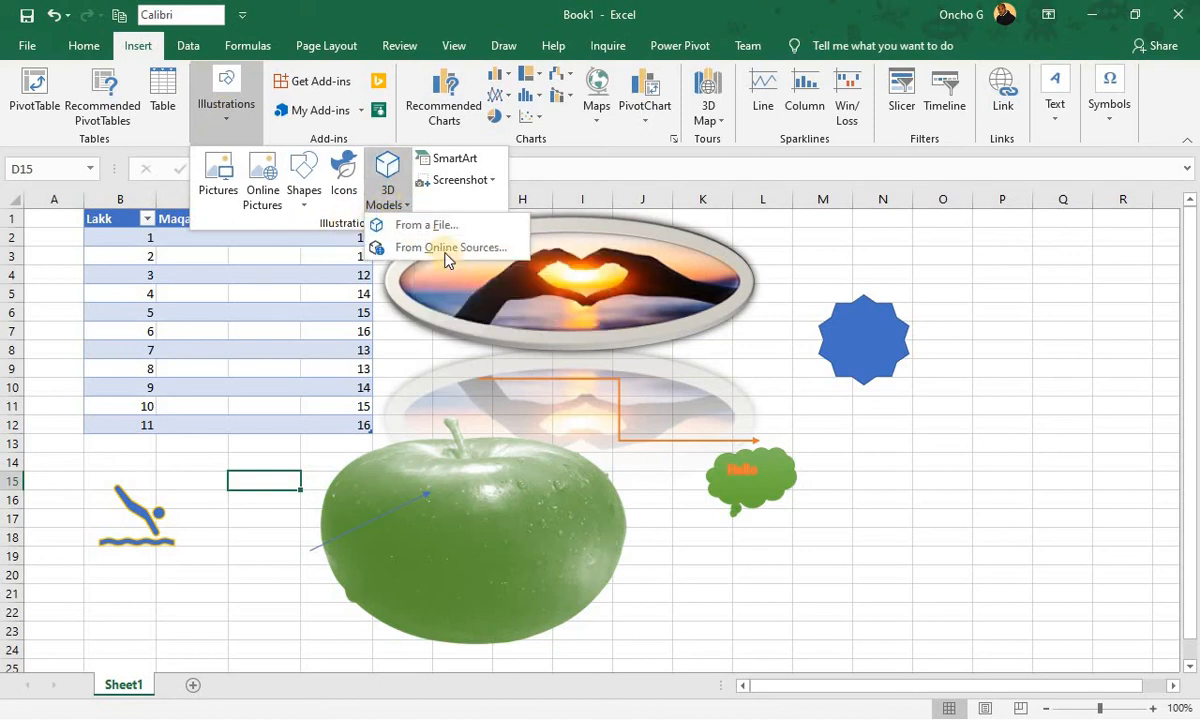
{"action": "left_click", "coordinate": [441, 250]}
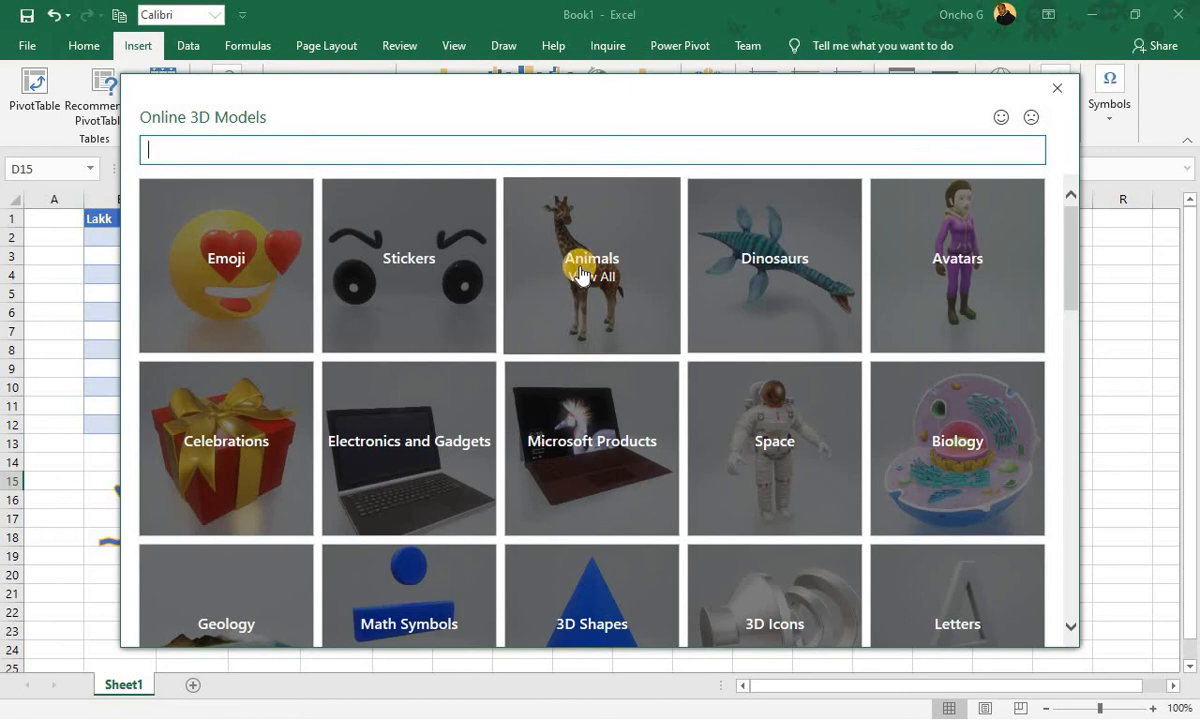
- Insert the brown island with a bare tree and pond from the Dioramas category, and place it below the blue star across columns N to Q
{"action": "scroll", "coordinate": [581, 273], "scroll_direction": "down", "scroll_amount": 2}
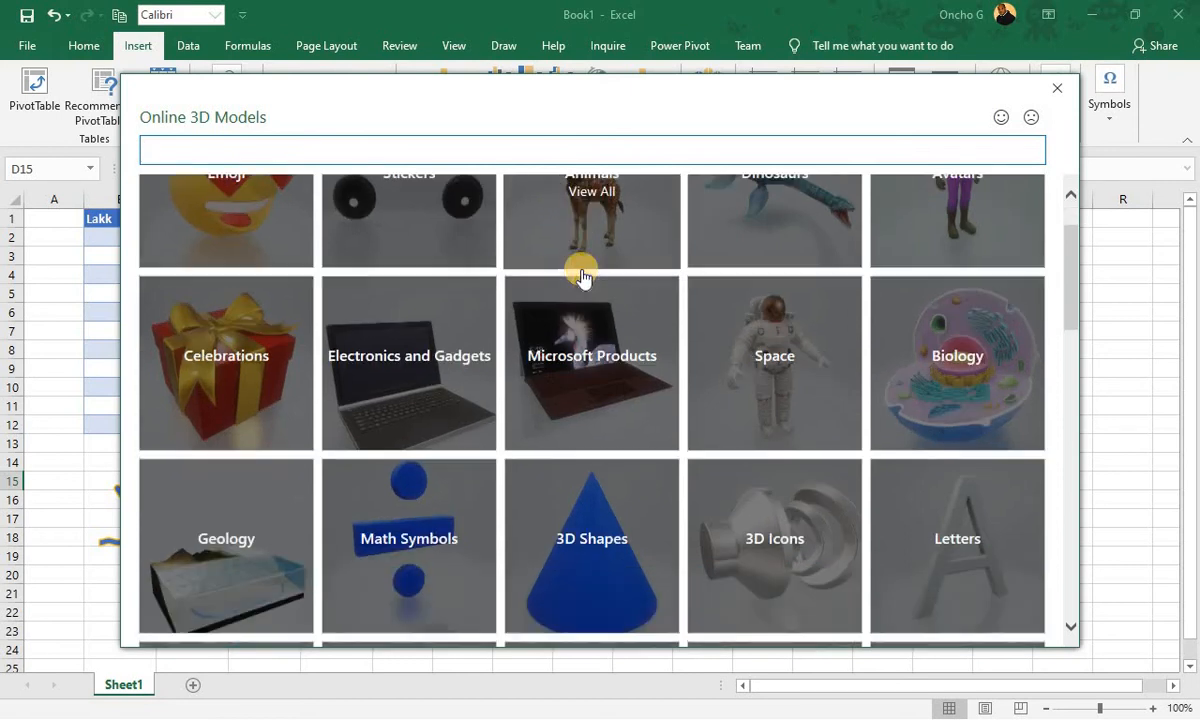
{"action": "scroll", "coordinate": [583, 272], "scroll_direction": "up", "scroll_amount": 2}
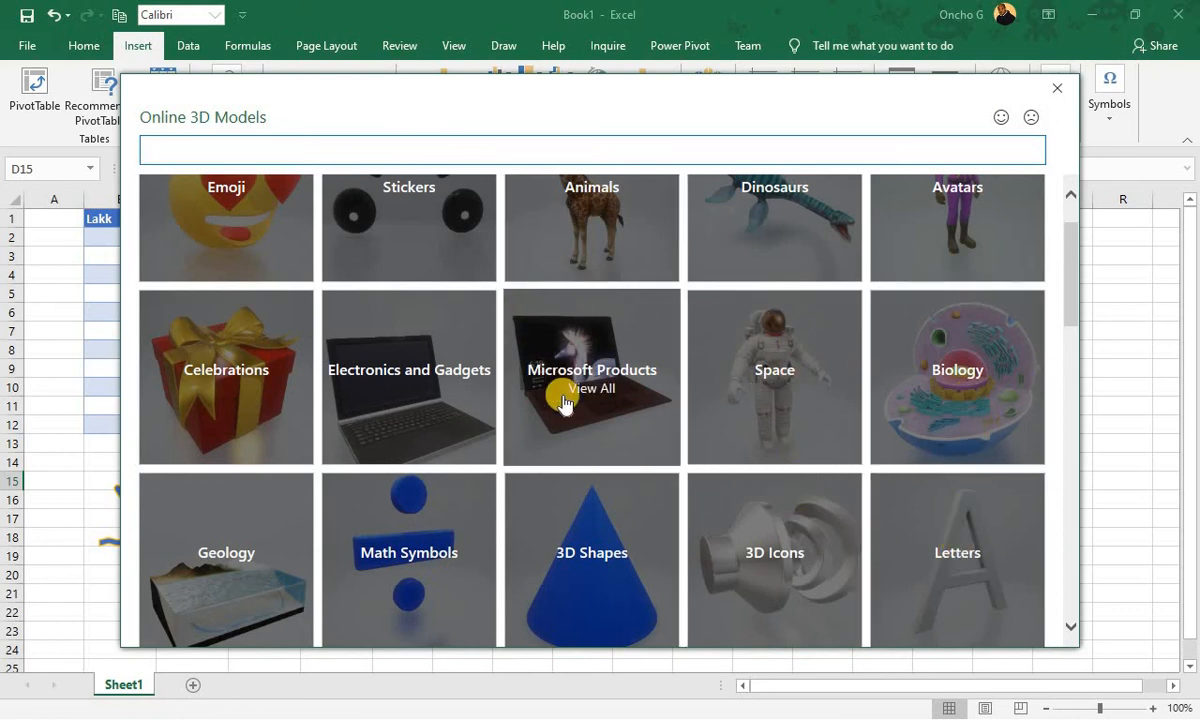
{"action": "scroll", "coordinate": [563, 400], "scroll_direction": "down", "scroll_amount": 3}
{"action": "scroll", "coordinate": [513, 275], "scroll_direction": "down", "scroll_amount": 3}
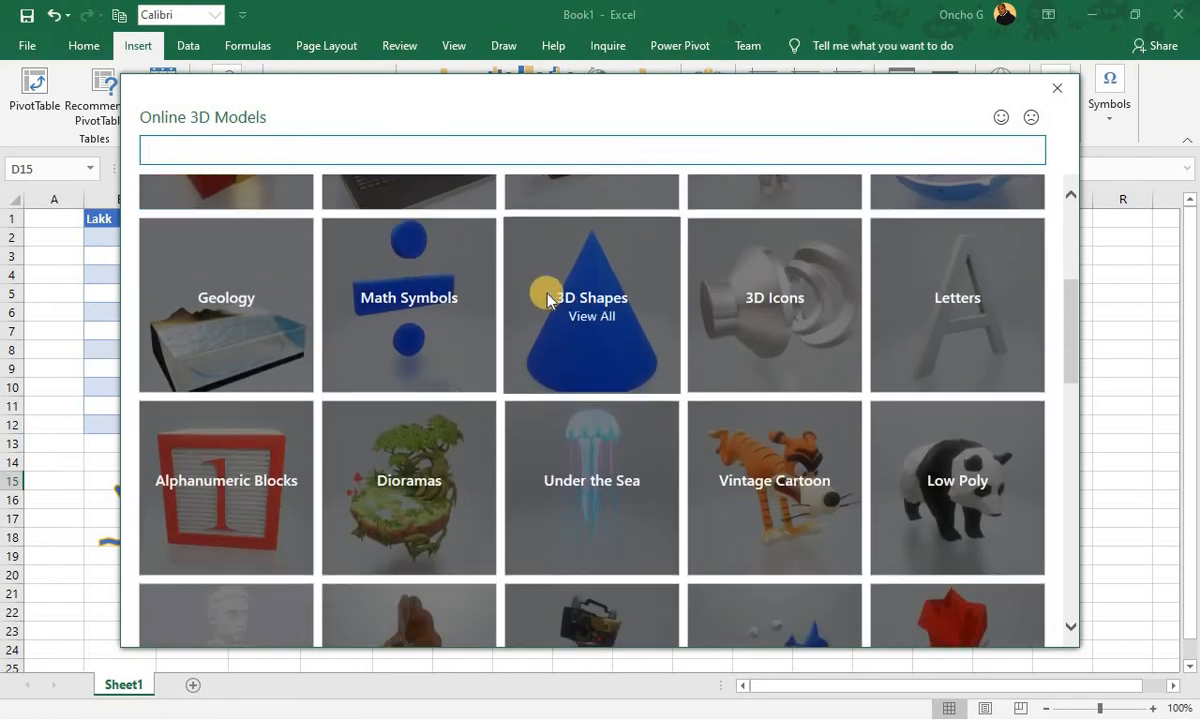
{"action": "left_click", "coordinate": [394, 362]}
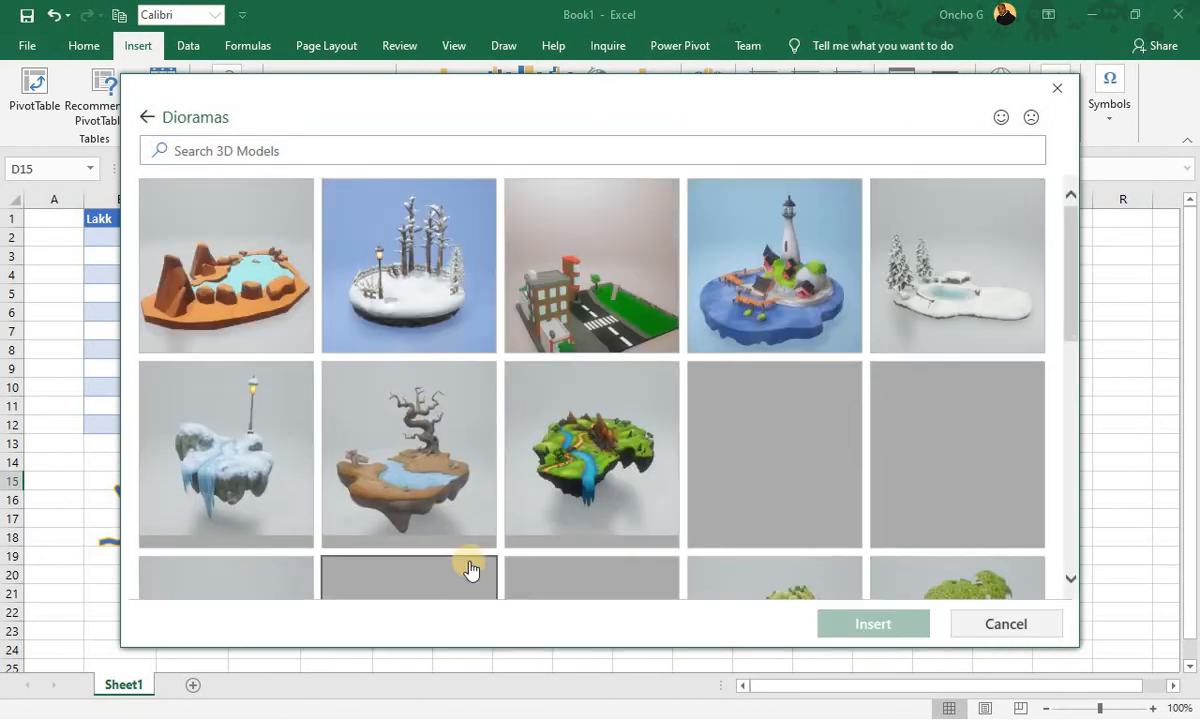
{"action": "left_click", "coordinate": [412, 474]}
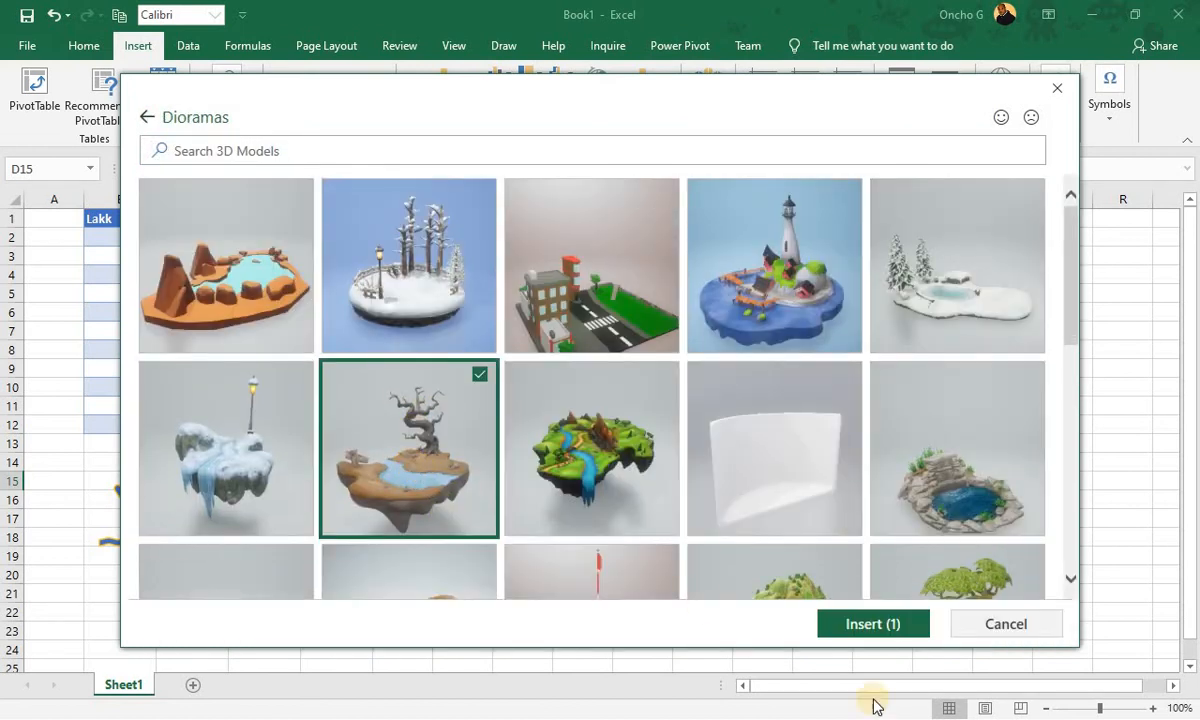
{"action": "left_click", "coordinate": [870, 626]}
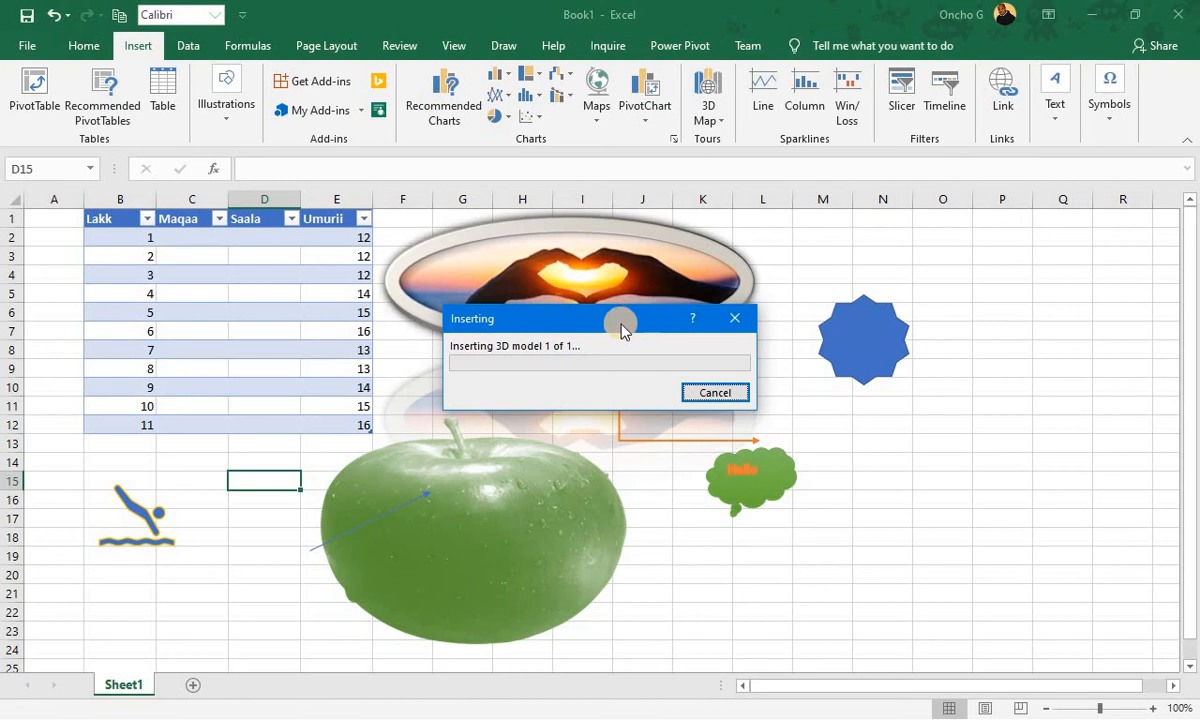
{"action": "left_click_drag", "start_coordinate": [622, 323], "coordinate": [821, 276]}
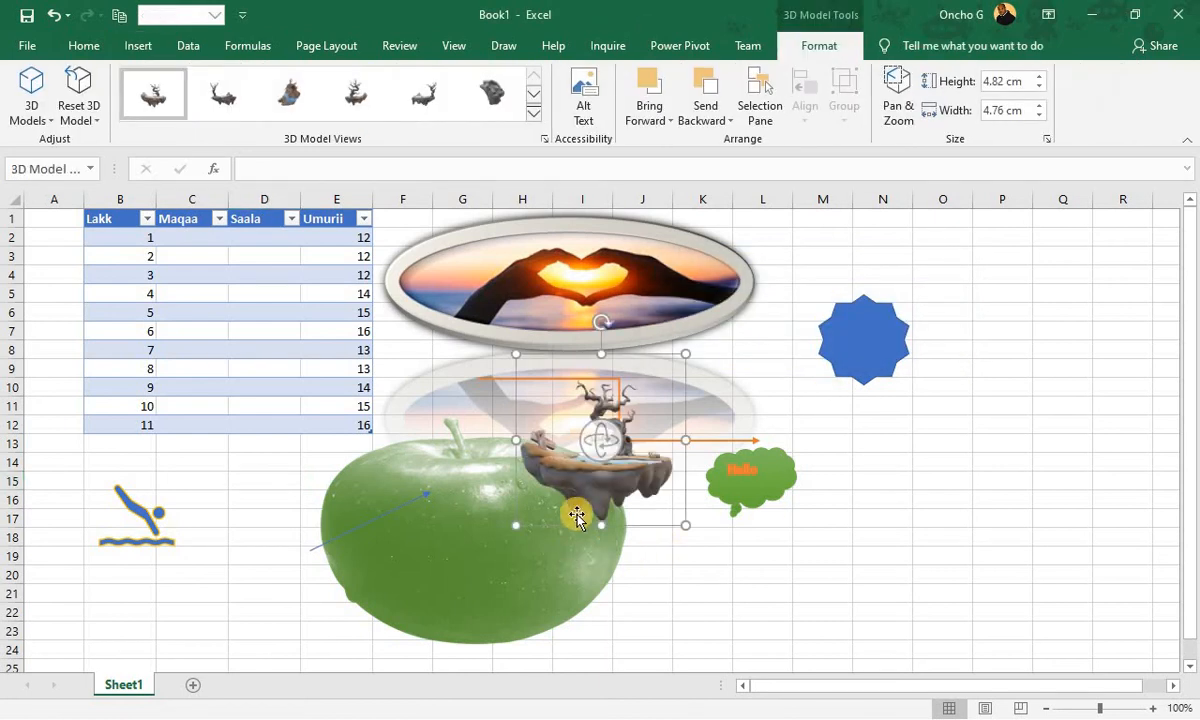
{"action": "left_click_drag", "start_coordinate": [577, 515], "coordinate": [978, 514]}
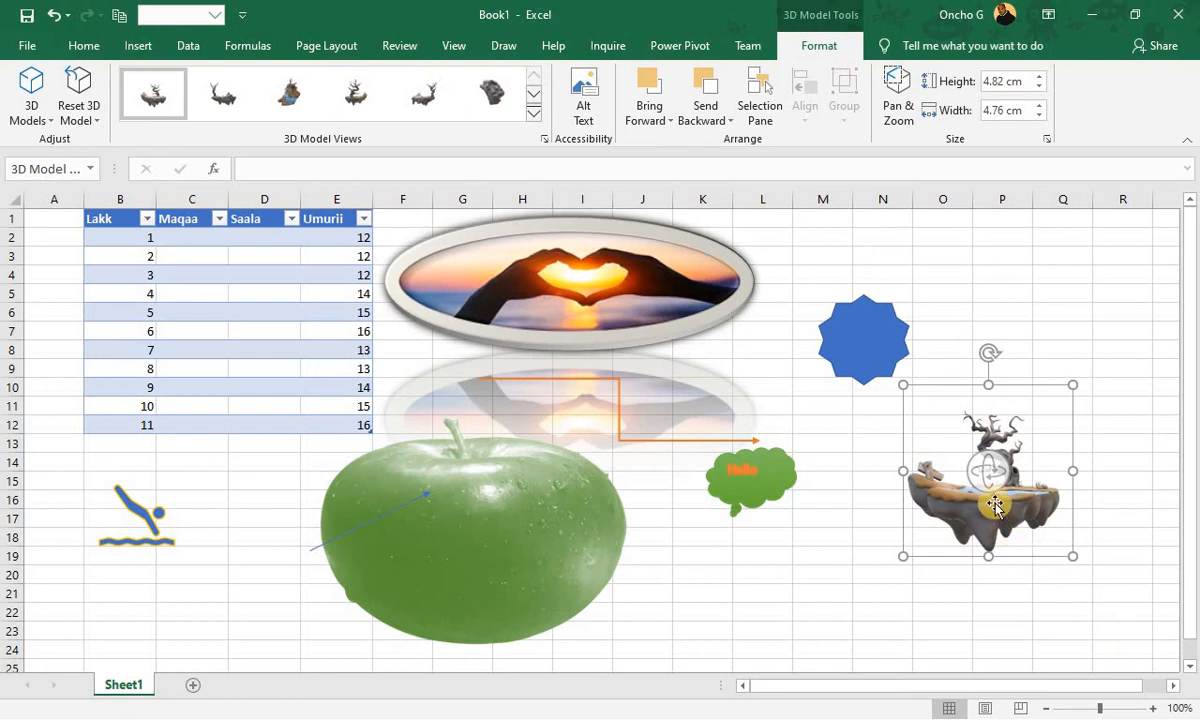
{"action": "left_click", "coordinate": [534, 114]}
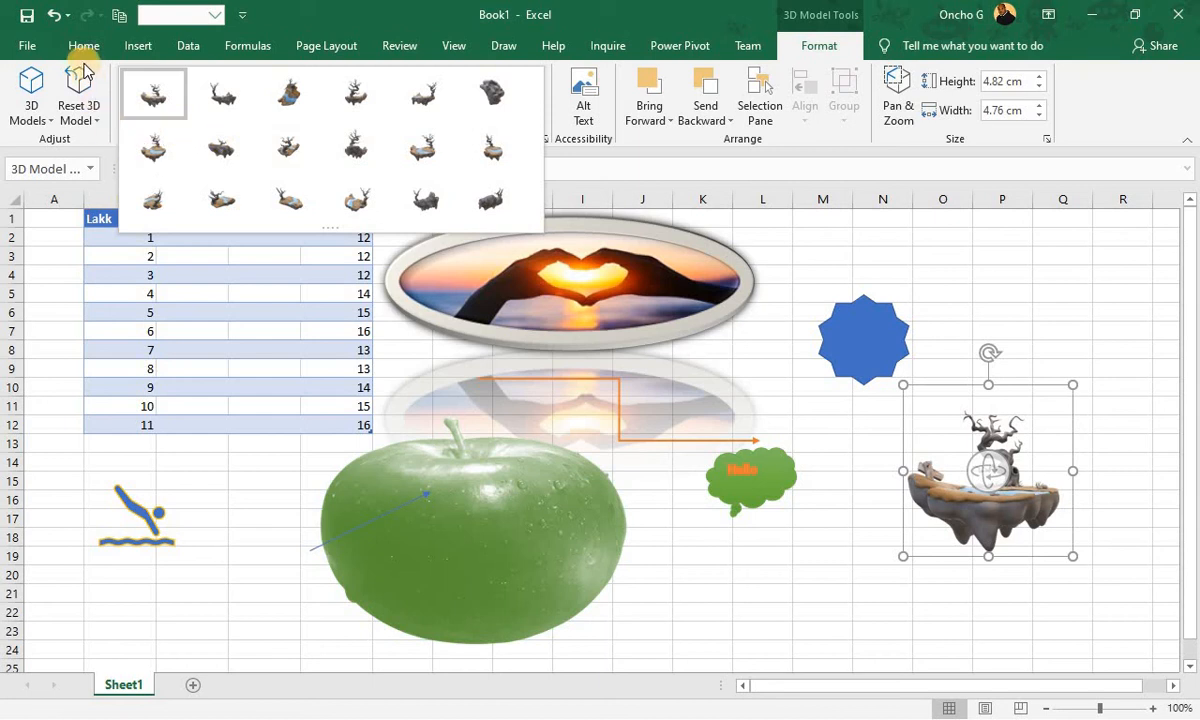
{"action": "left_click", "coordinate": [101, 124]}
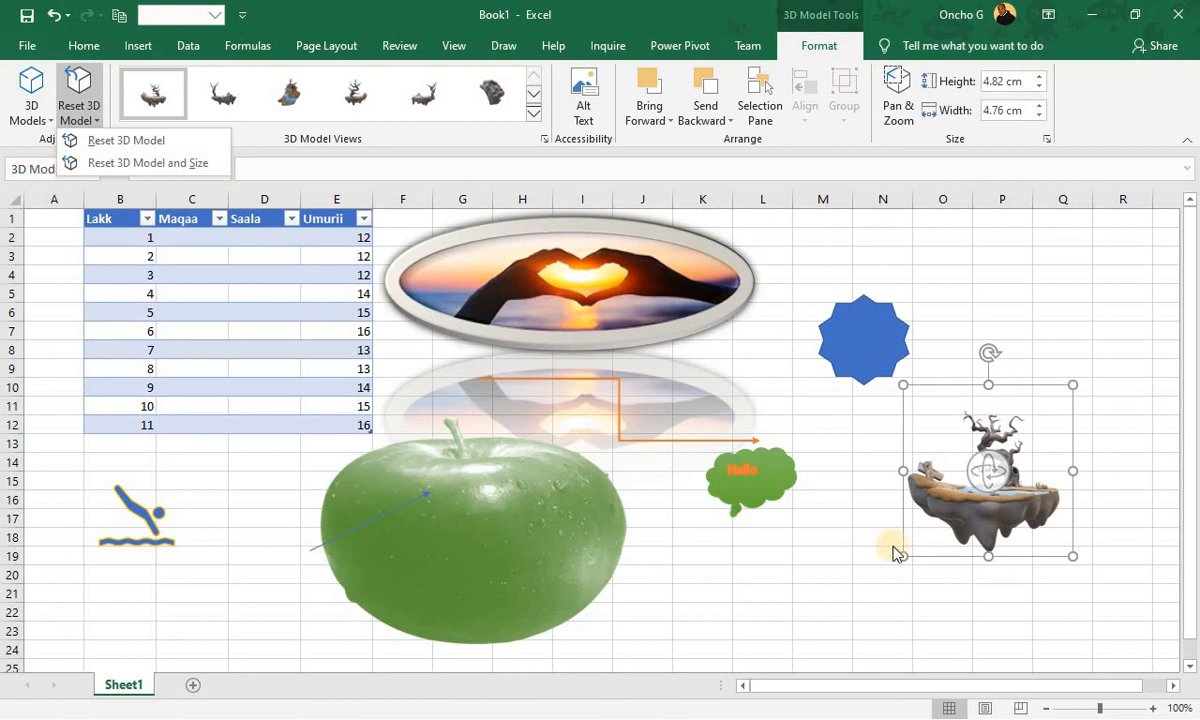
{"action": "left_click", "coordinate": [989, 462]}
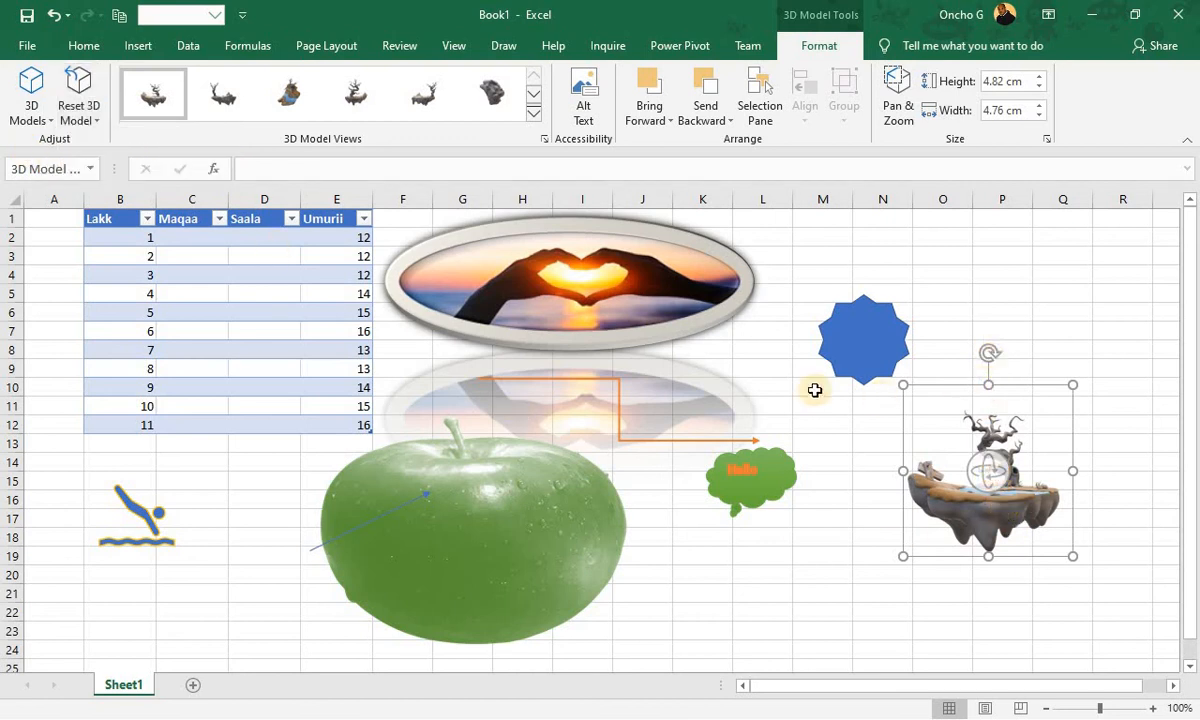
- Apply the underside view to the island model, and replace it with the side view that puts the tree at the island's right end
{"action": "left_click", "coordinate": [505, 97]}
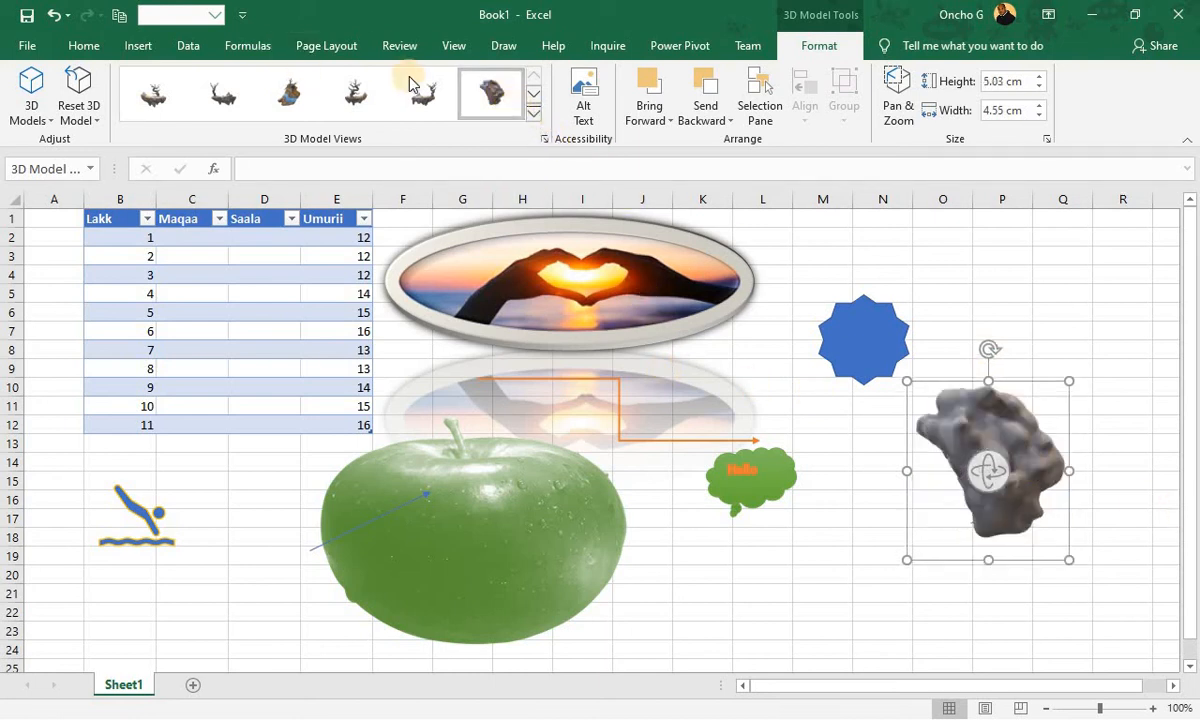
{"action": "left_click", "coordinate": [440, 108]}
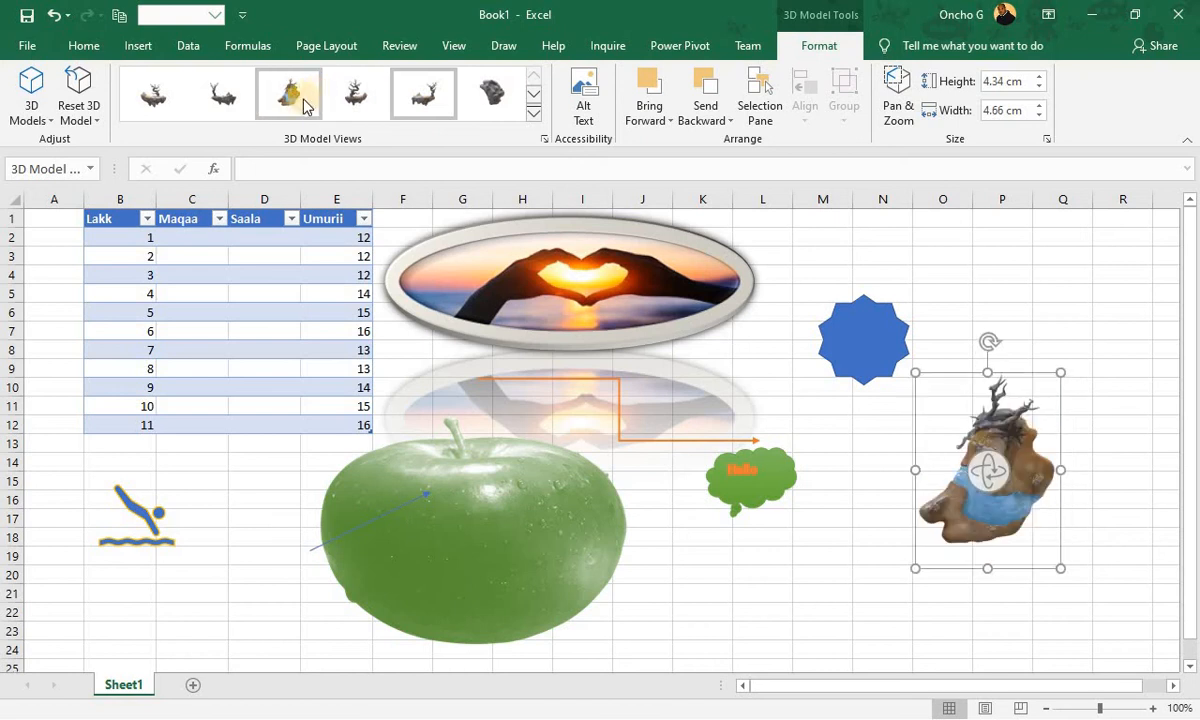
{"action": "left_click", "coordinate": [533, 112]}
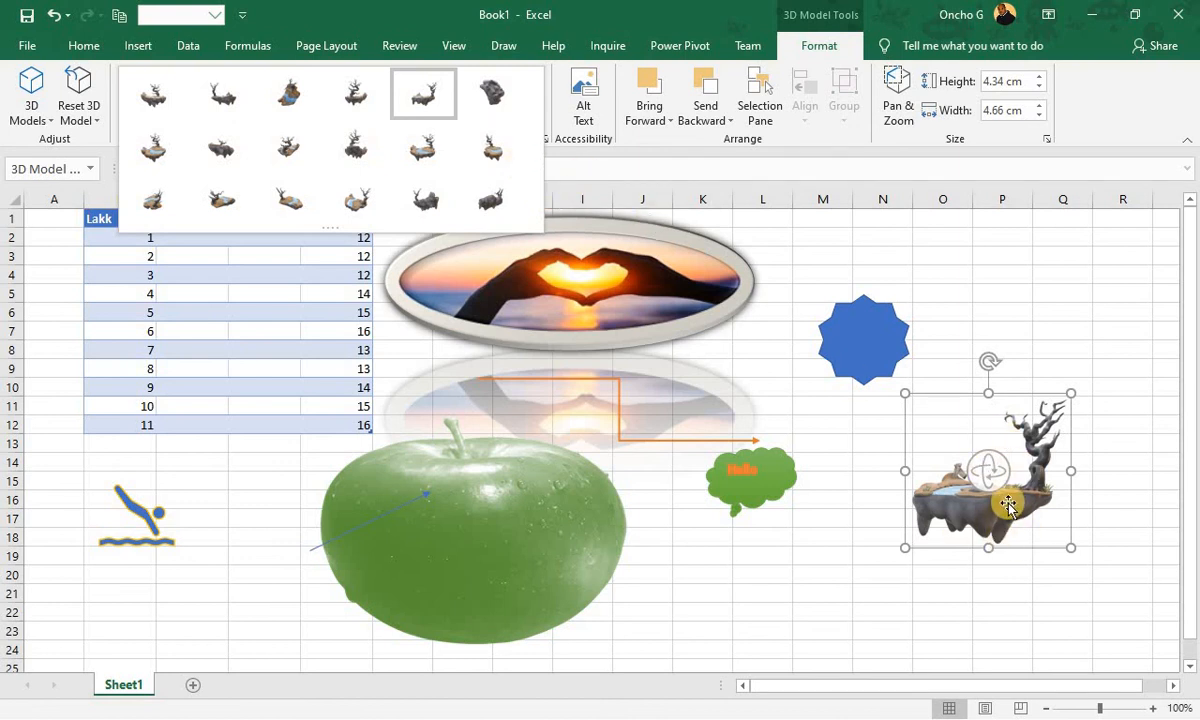
{"action": "left_click", "coordinate": [965, 495]}
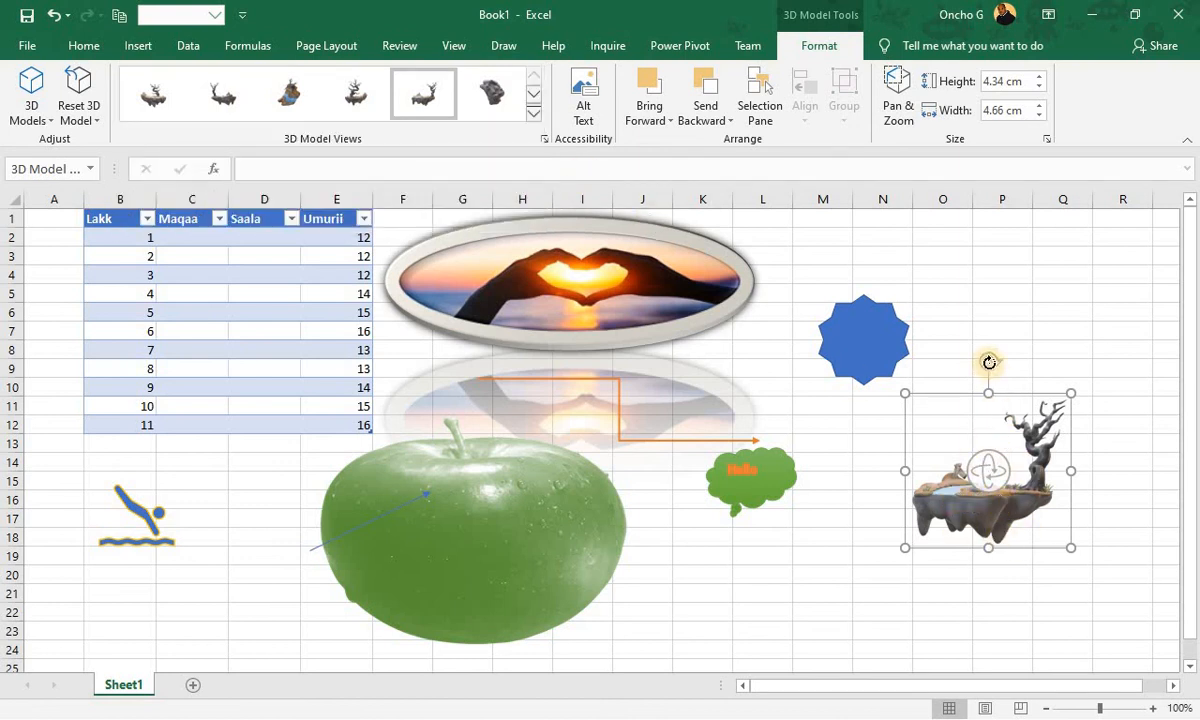
{"action": "left_click_drag", "start_coordinate": [988, 362], "coordinate": [984, 443]}
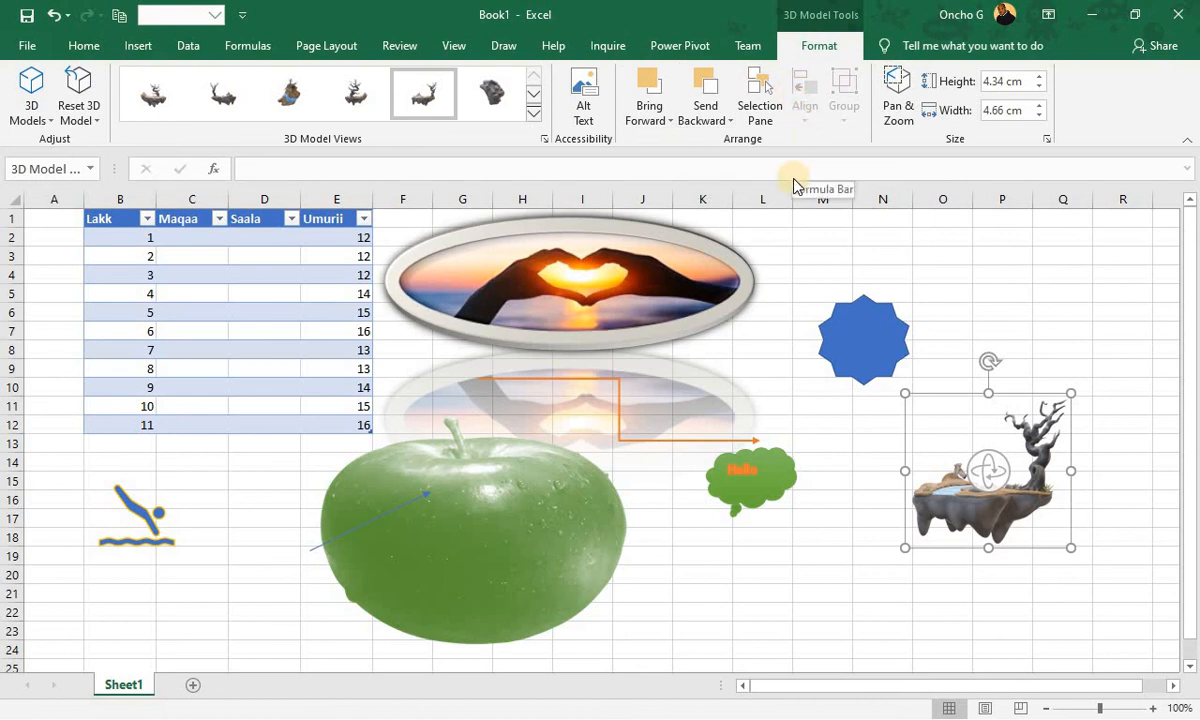
- Move the 3D island model up onto the blue star shape so the two overlap
{"action": "left_click_drag", "start_coordinate": [1018, 508], "coordinate": [890, 347]}
{"action": "left_click", "coordinate": [877, 348]}
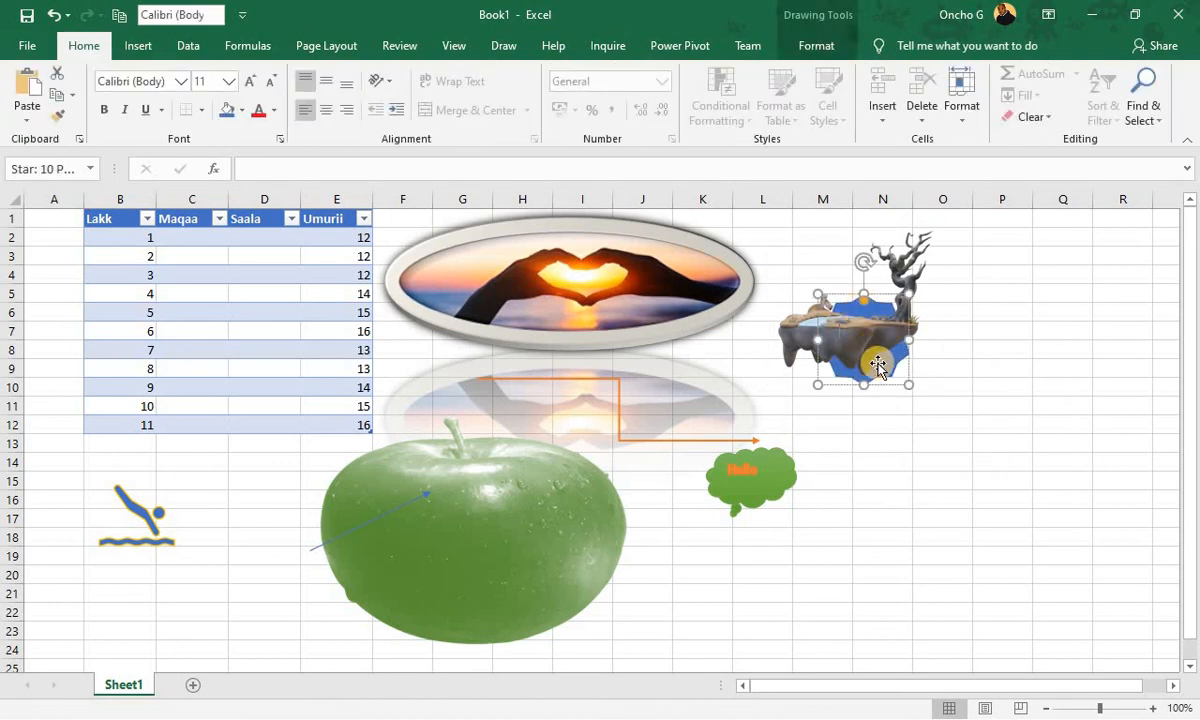
{"action": "left_click", "coordinate": [851, 336]}
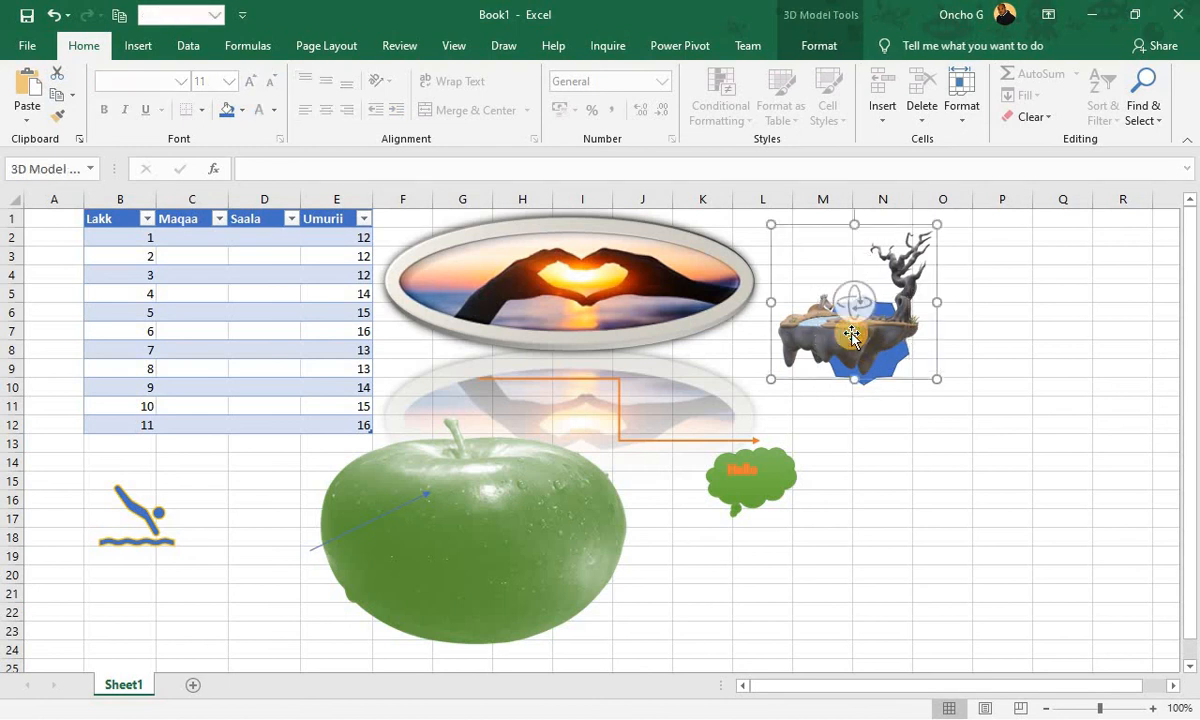
- Send the island model to the back and shift the blue star over the middle of the island
{"action": "double_click", "coordinate": [847, 340]}
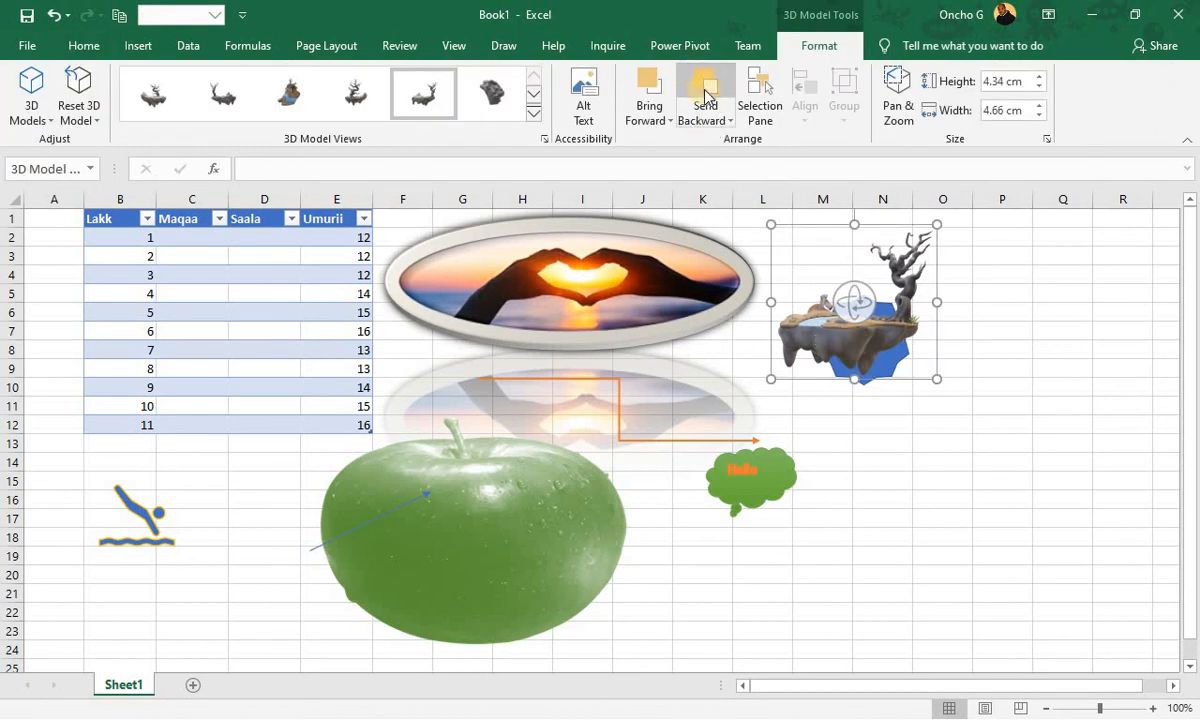
{"action": "left_click", "coordinate": [718, 120]}
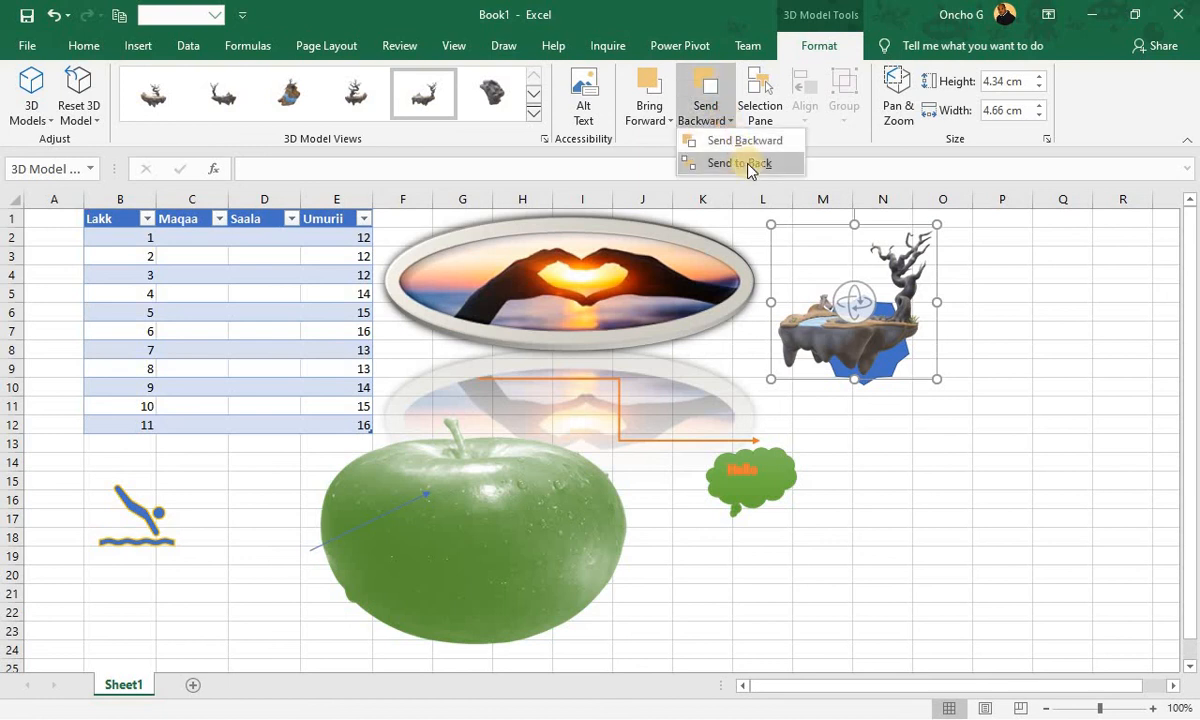
{"action": "left_click", "coordinate": [733, 166]}
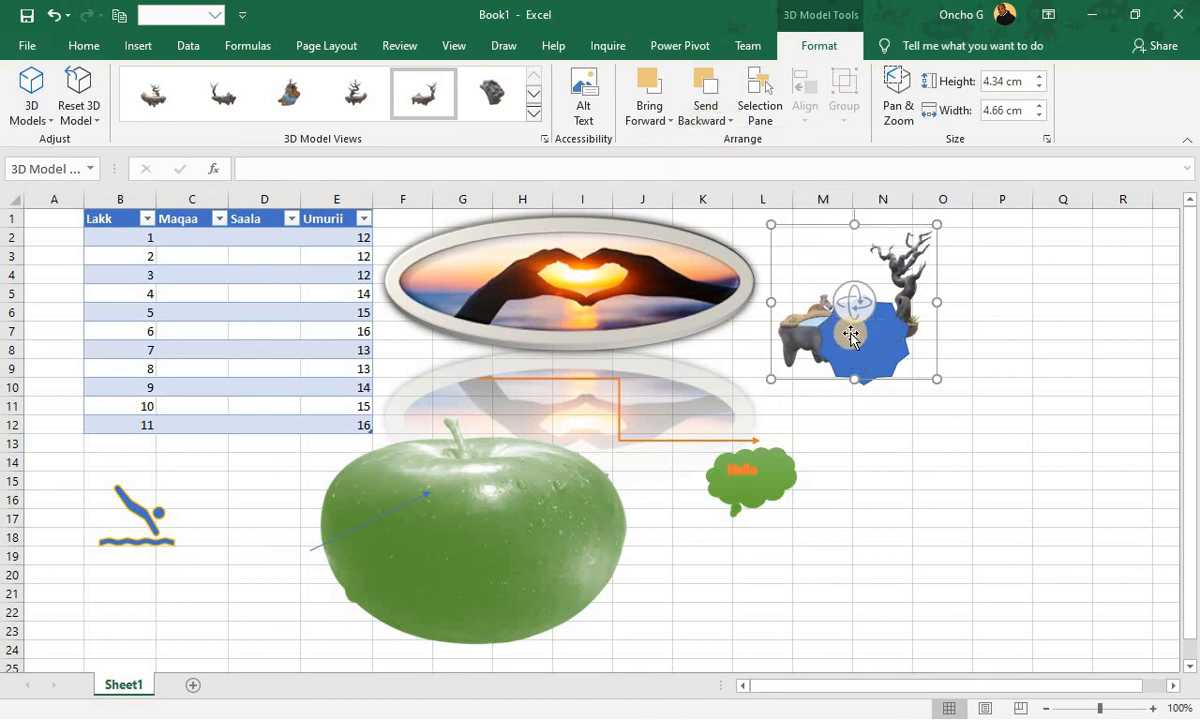
{"action": "left_click_drag", "start_coordinate": [863, 352], "coordinate": [842, 337]}
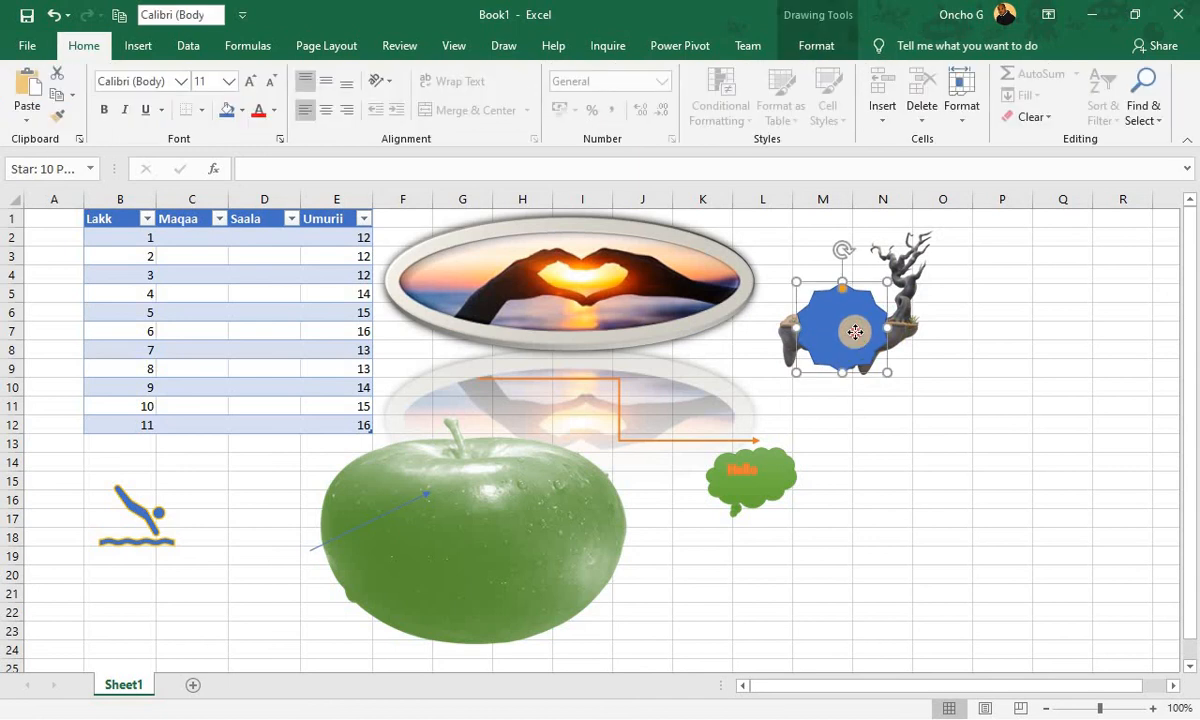
{"action": "mouse_move", "coordinate": [855, 332]}
{"action": "left_mouse_down"}
{"action": "mouse_move", "coordinate": [945, 387]}
{"action": "mouse_move", "coordinate": [873, 343]}
{"action": "mouse_move", "coordinate": [825, 335]}
{"action": "mouse_move", "coordinate": [845, 333]}
{"action": "left_mouse_up"}
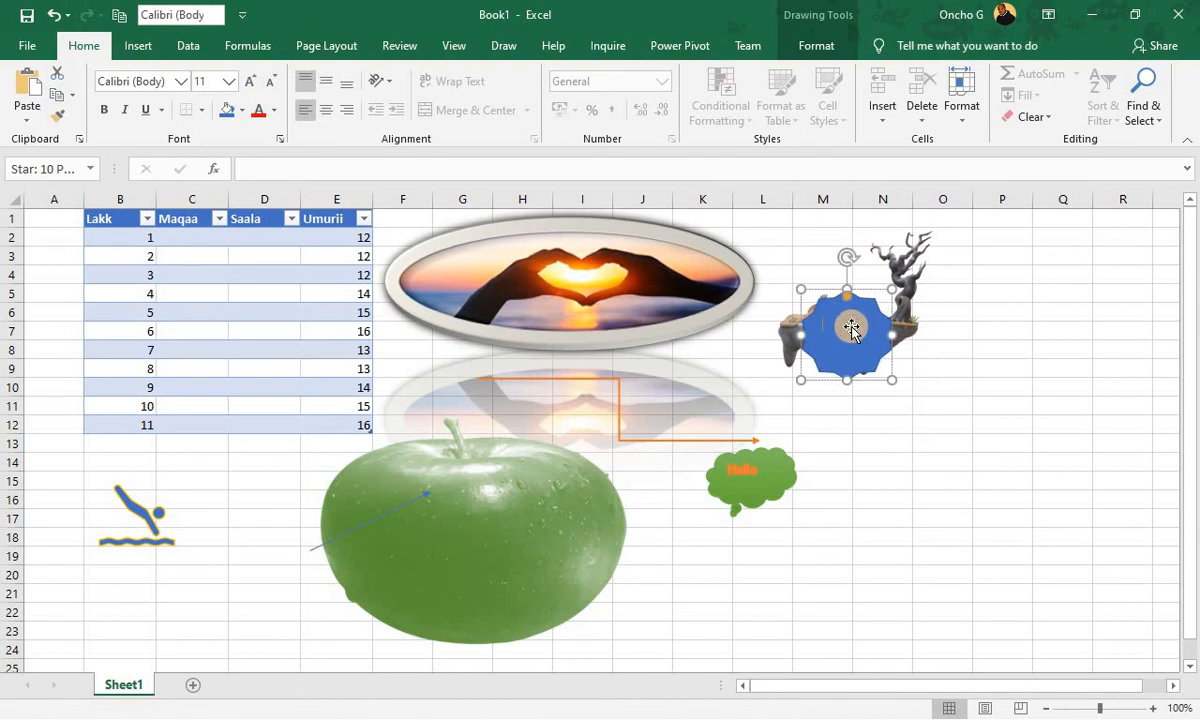
- Bring the island model to the front and nudge it slightly to the right over the blue star
{"action": "left_click", "coordinate": [905, 300]}
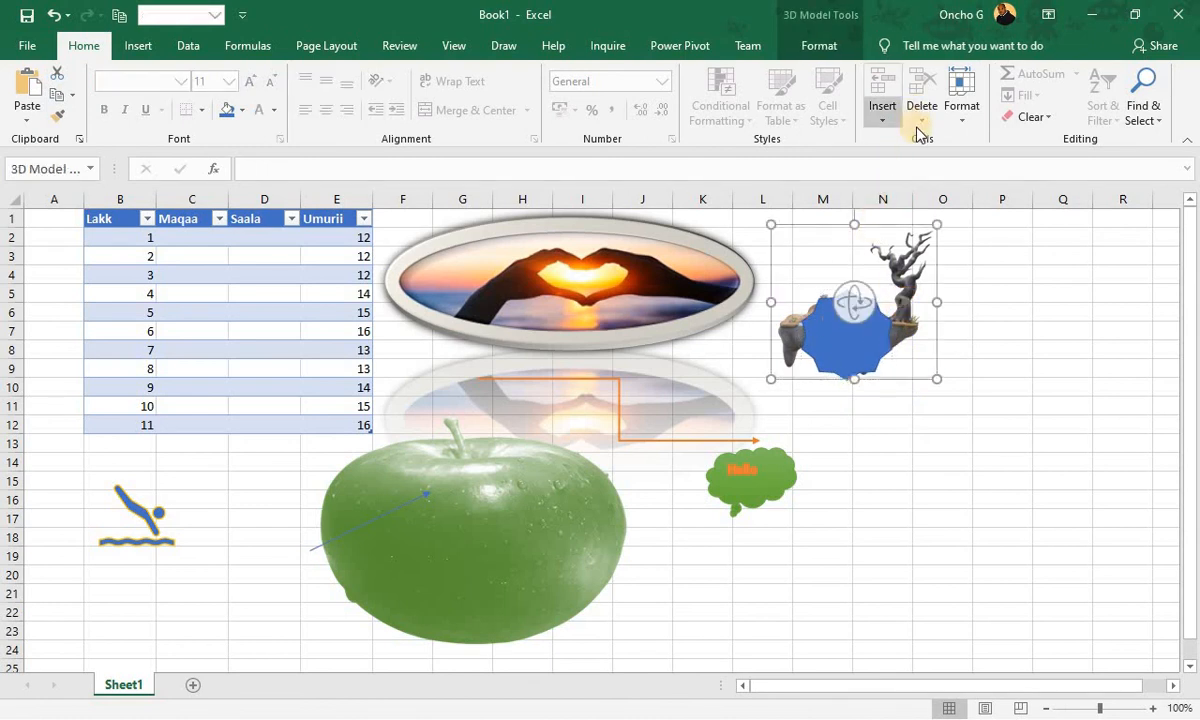
{"action": "left_click", "coordinate": [820, 47]}
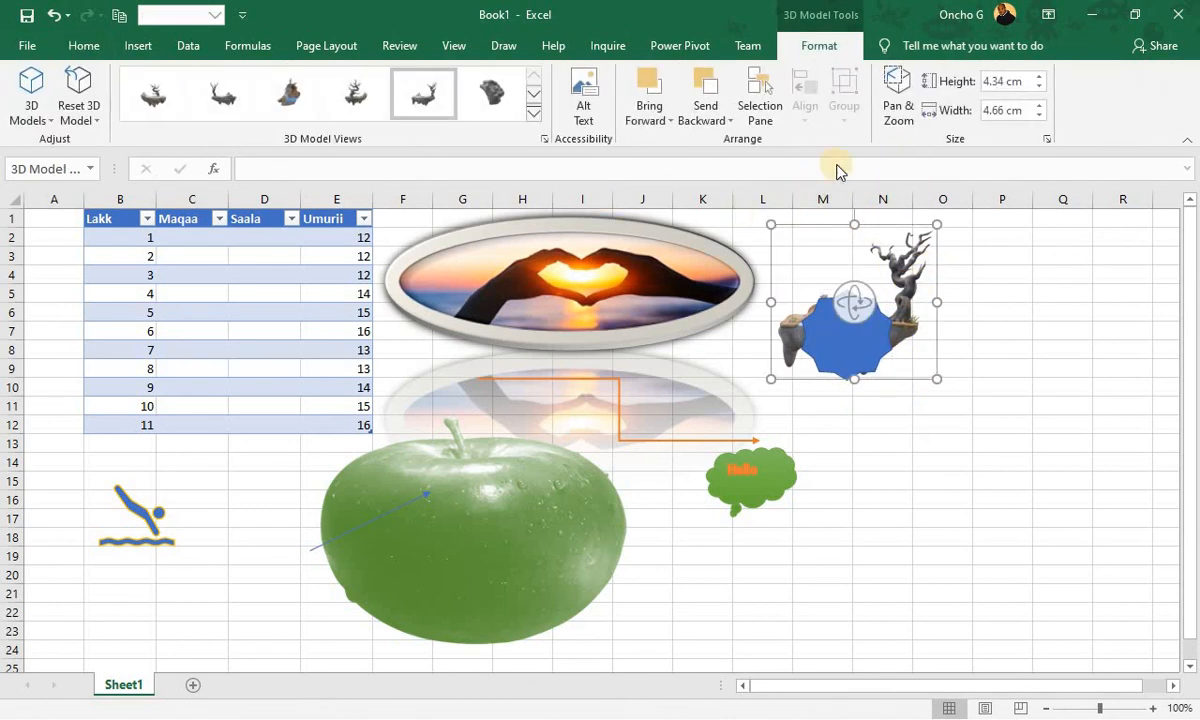
{"action": "left_click", "coordinate": [669, 120]}
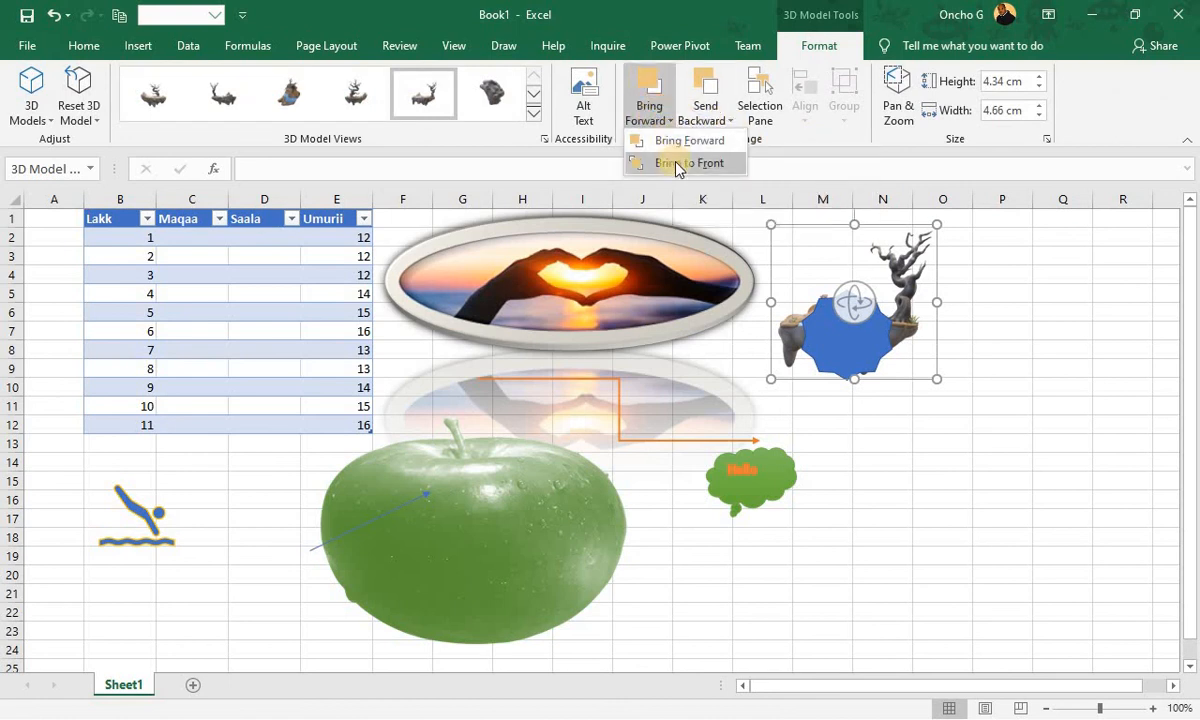
{"action": "left_click", "coordinate": [677, 164]}
{"action": "mouse_move", "coordinate": [854, 356]}
{"action": "left_mouse_down"}
{"action": "mouse_move", "coordinate": [860, 372]}
{"action": "mouse_move", "coordinate": [854, 338]}
{"action": "left_mouse_up"}
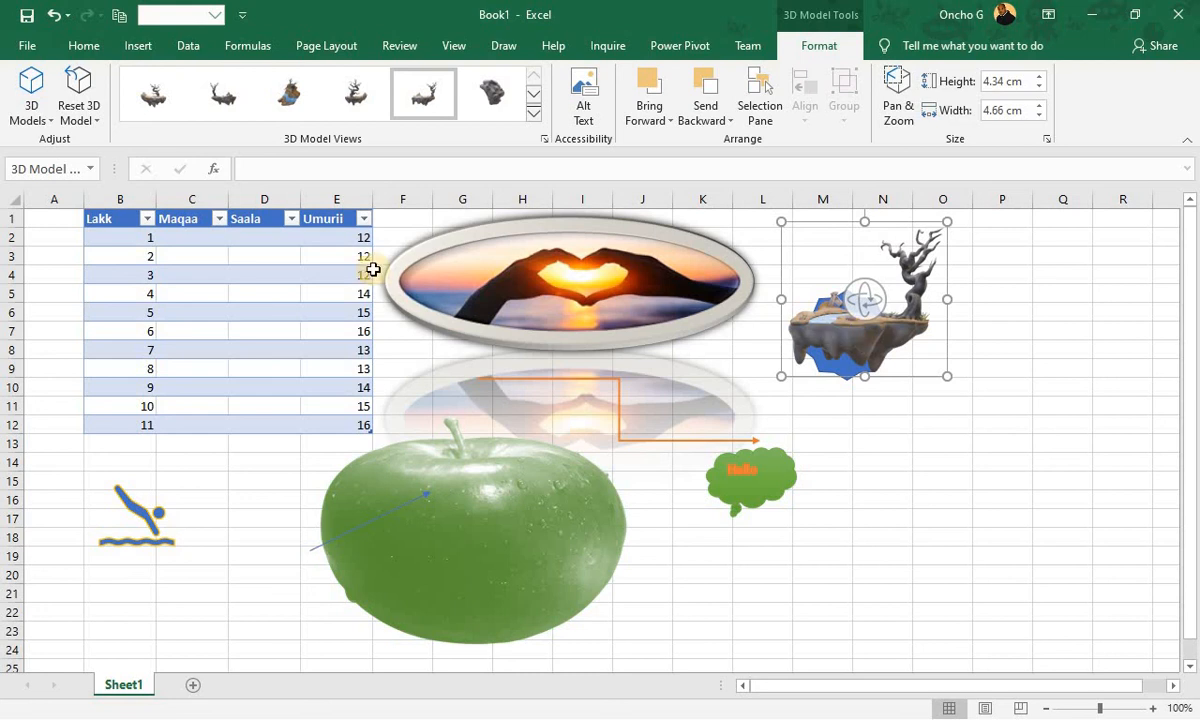
{"action": "left_click", "coordinate": [139, 47]}
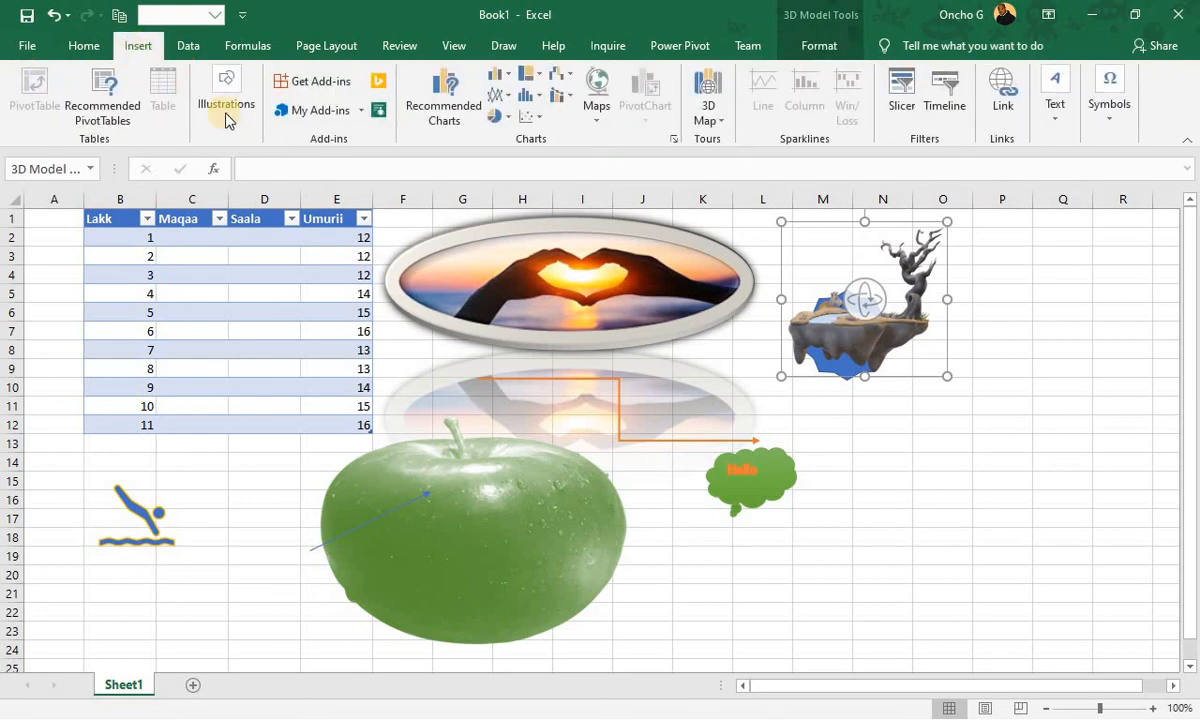
{"action": "left_click", "coordinate": [226, 124]}
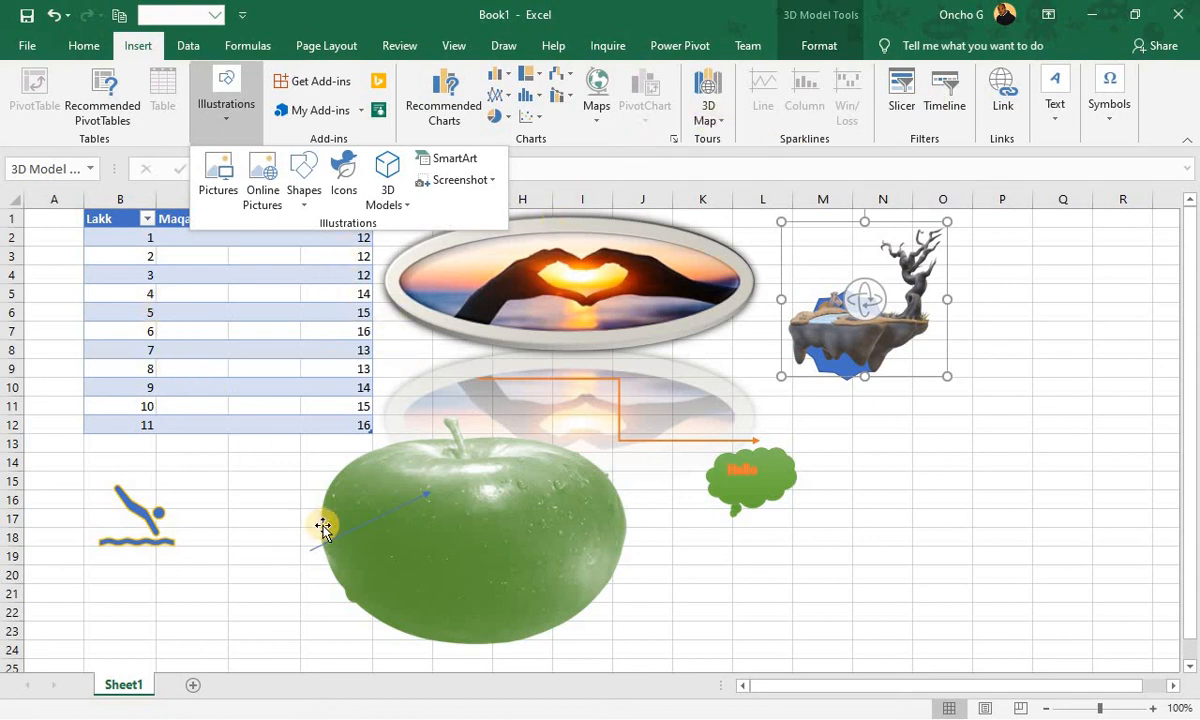
{"action": "left_click", "coordinate": [265, 547]}
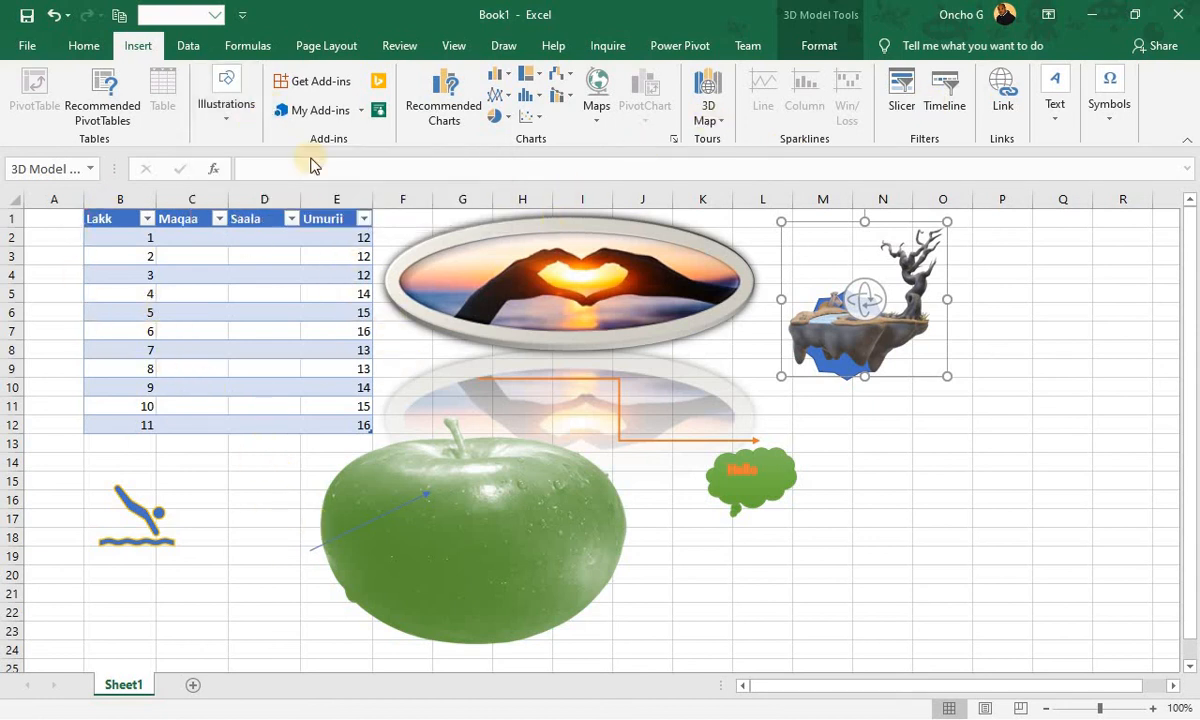